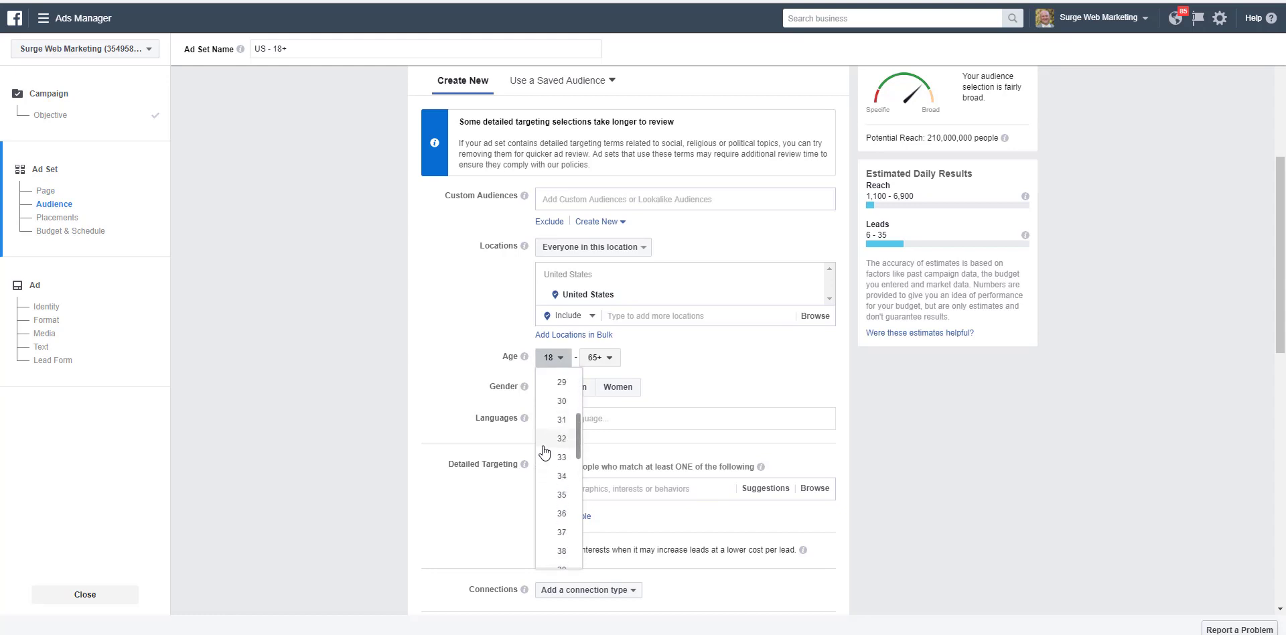
Step: Set the audience's minimum age to 35 and restrict the gender to women
{"action": "left_click", "coordinate": [565, 494]}
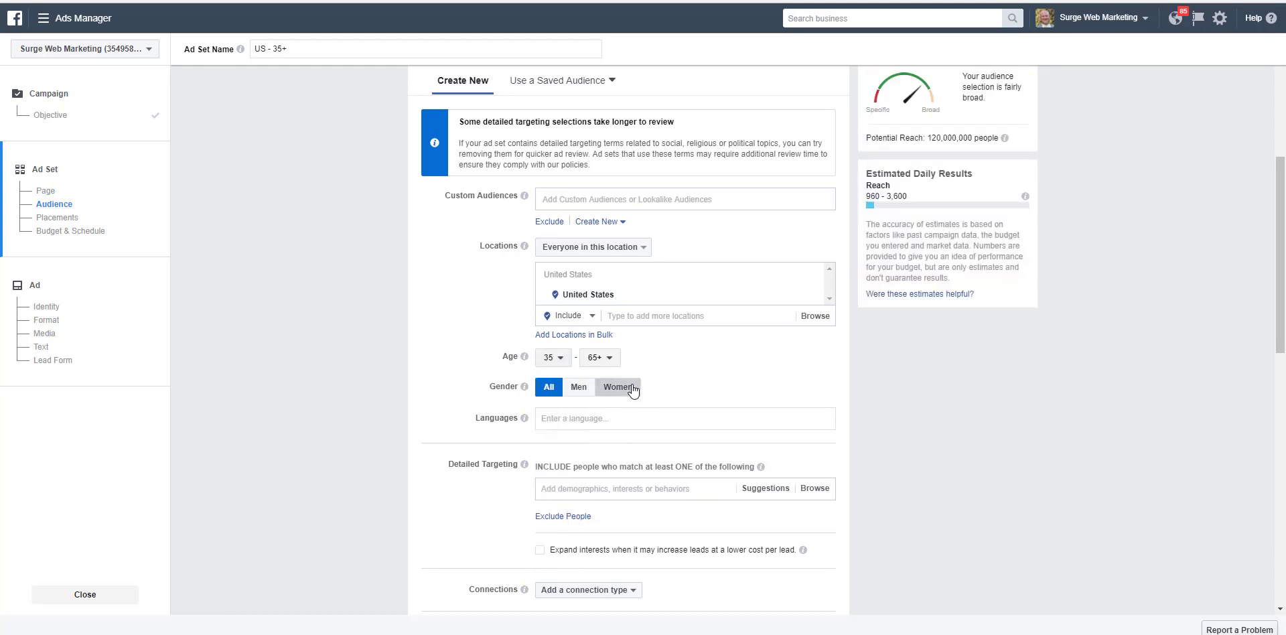
{"action": "left_click", "coordinate": [631, 388]}
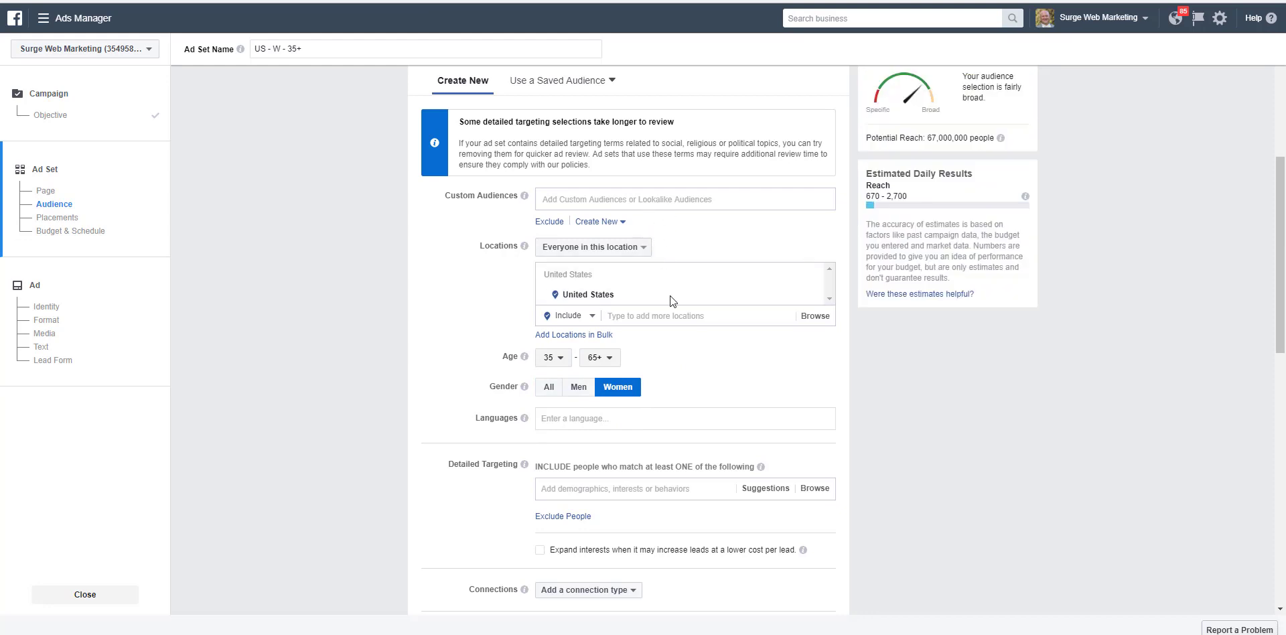
Step: Add the Pain relief purchase behavior under Health and beauty to the audience's detailed targeting
{"action": "scroll", "coordinate": [676, 335], "scroll_direction": "down", "scroll_amount": 2}
{"action": "left_click", "coordinate": [630, 355]}
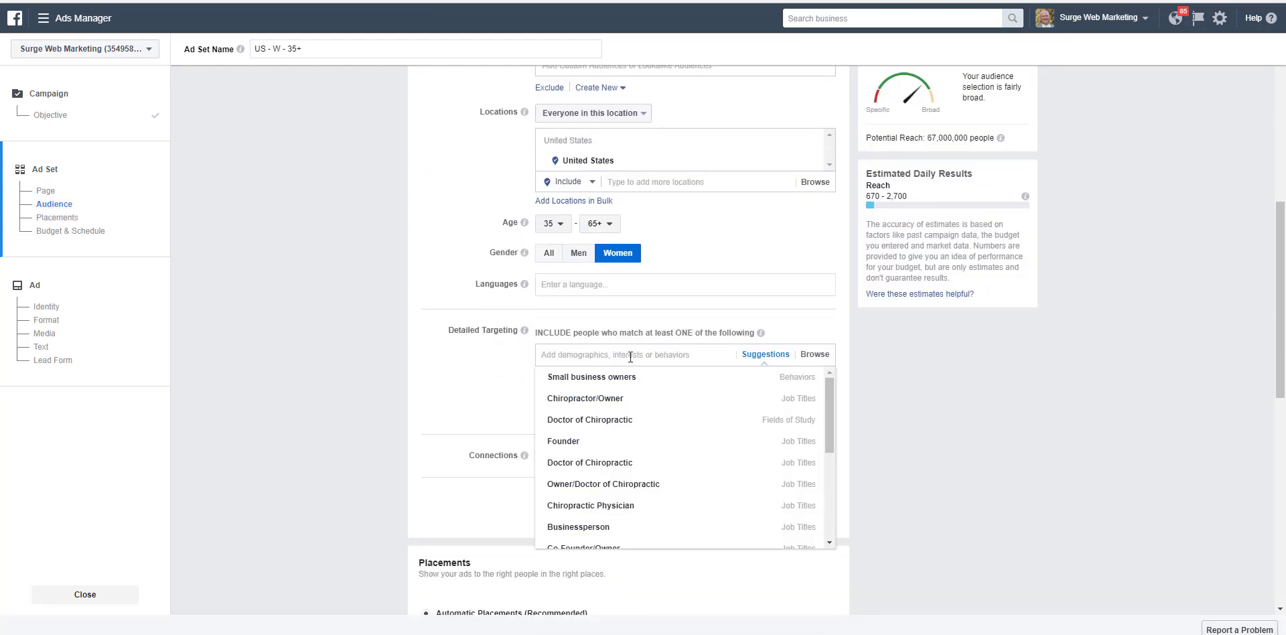
{"action": "type", "text": "pain"}
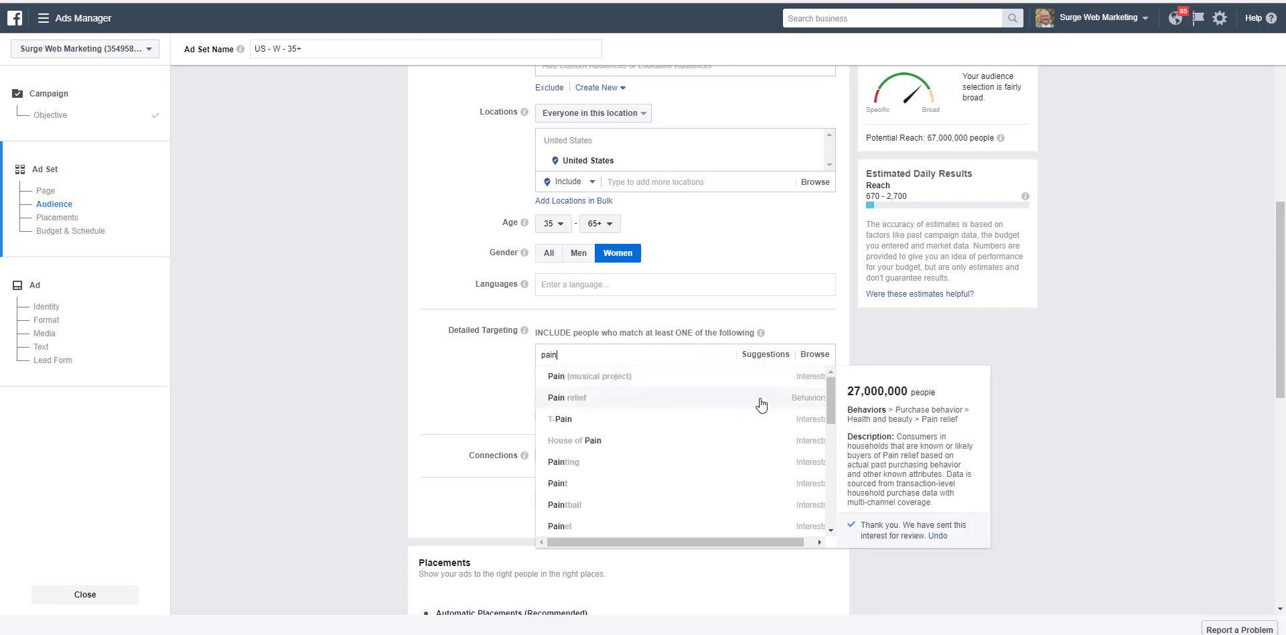
{"action": "left_click", "coordinate": [803, 402]}
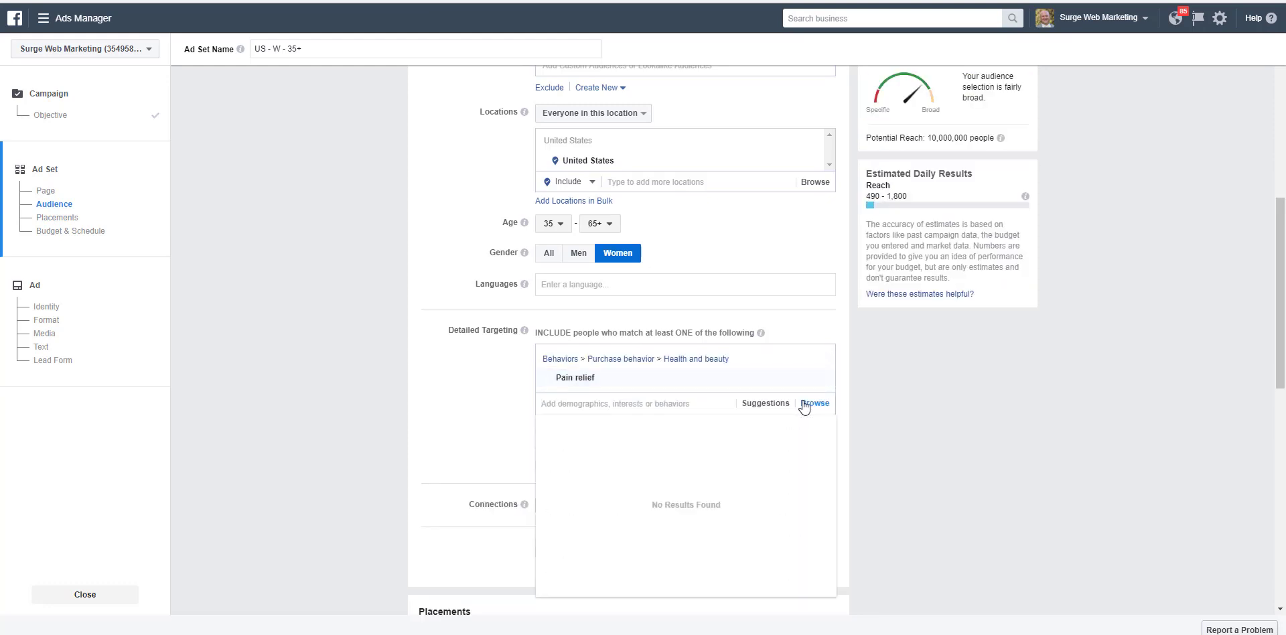
{"action": "left_click", "coordinate": [1018, 452]}
Step: Switch to Edit Placements and exclude Facebook Instant Articles and Instagram Feed, keeping only Facebook Feeds
{"action": "scroll", "coordinate": [482, 462], "scroll_direction": "down", "scroll_amount": 5}
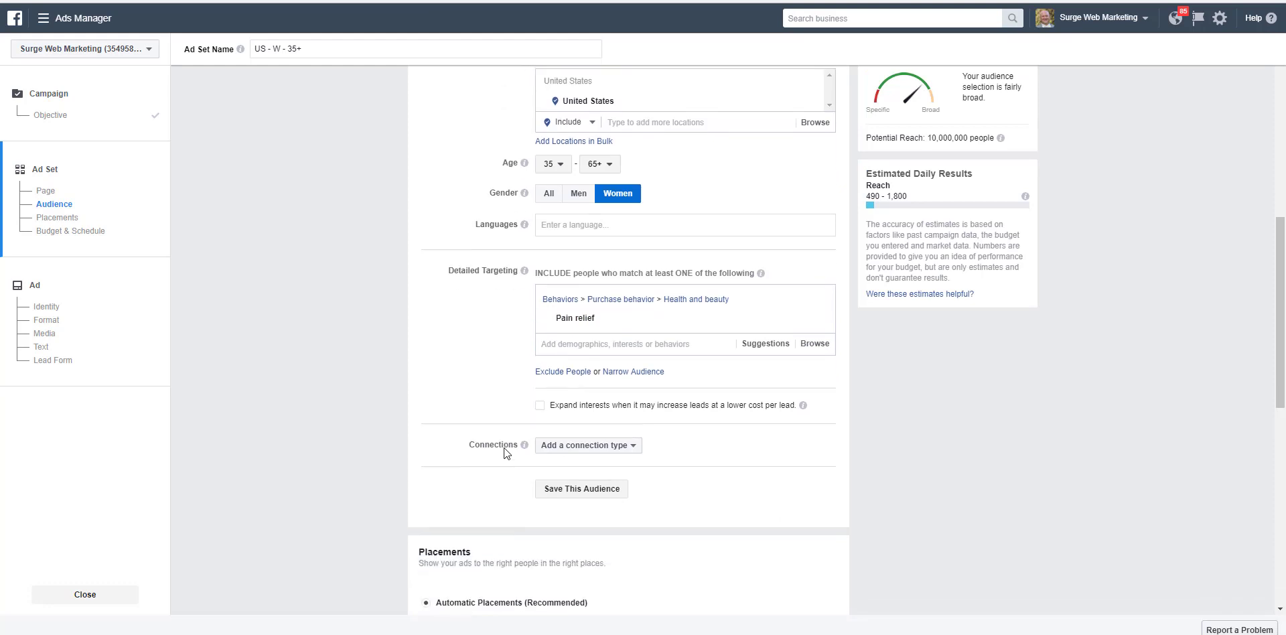
{"action": "left_click", "coordinate": [427, 378]}
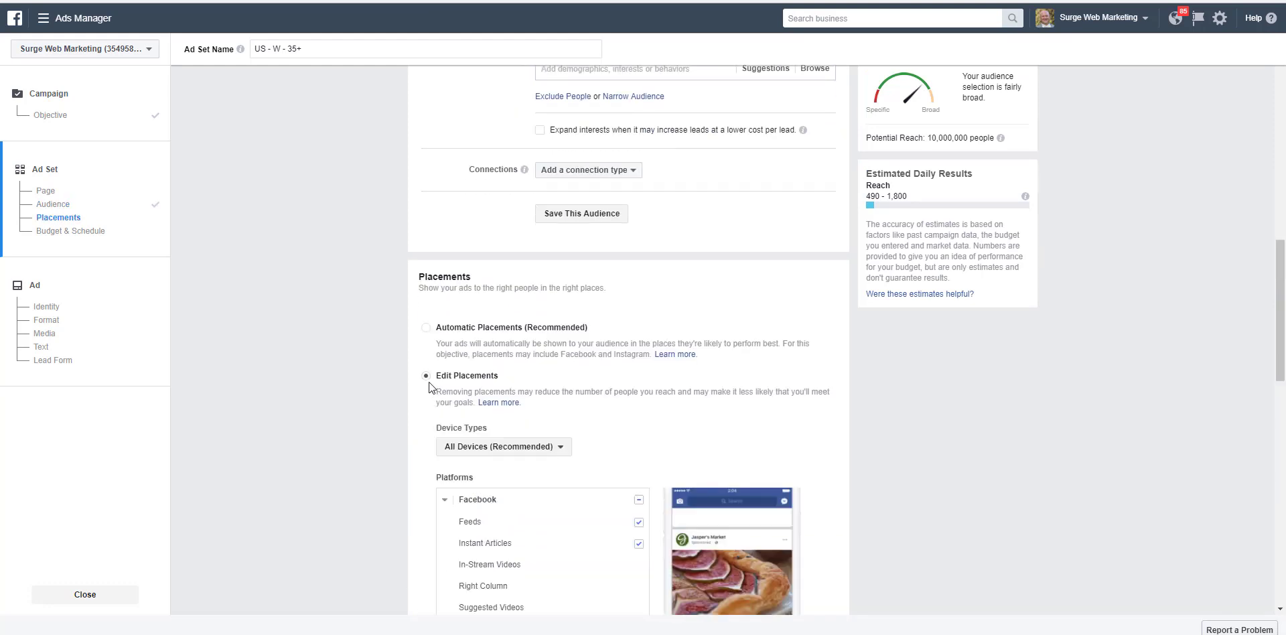
{"action": "scroll", "coordinate": [650, 395], "scroll_direction": "down", "scroll_amount": 3}
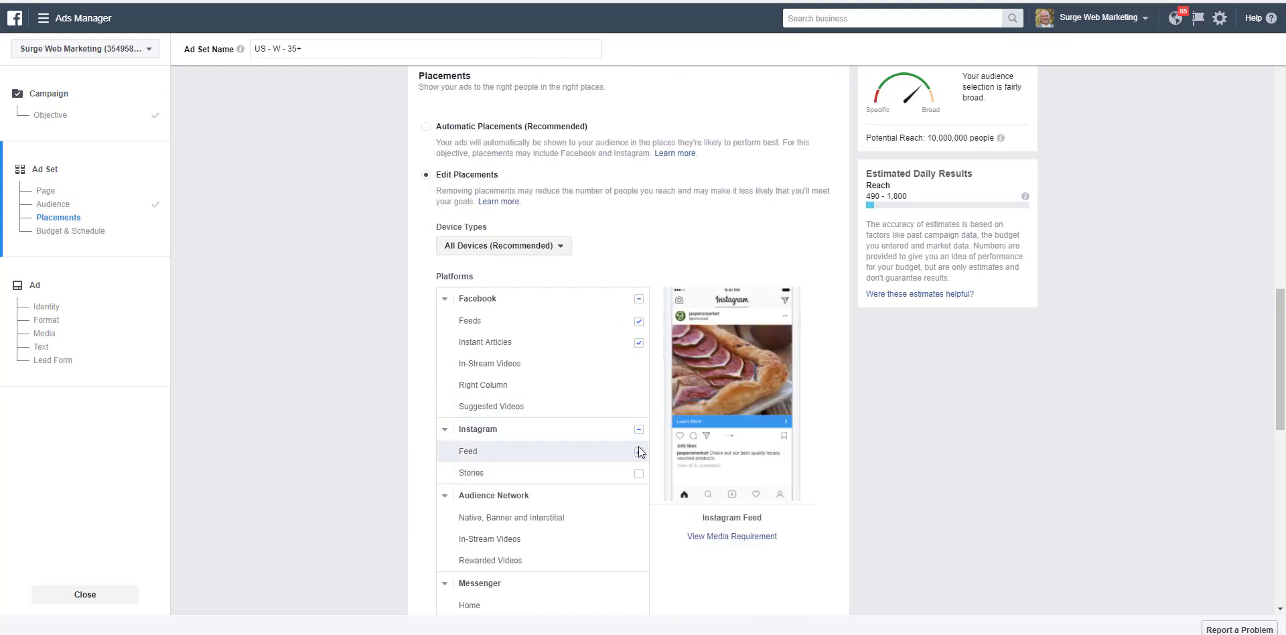
{"action": "left_click", "coordinate": [640, 341]}
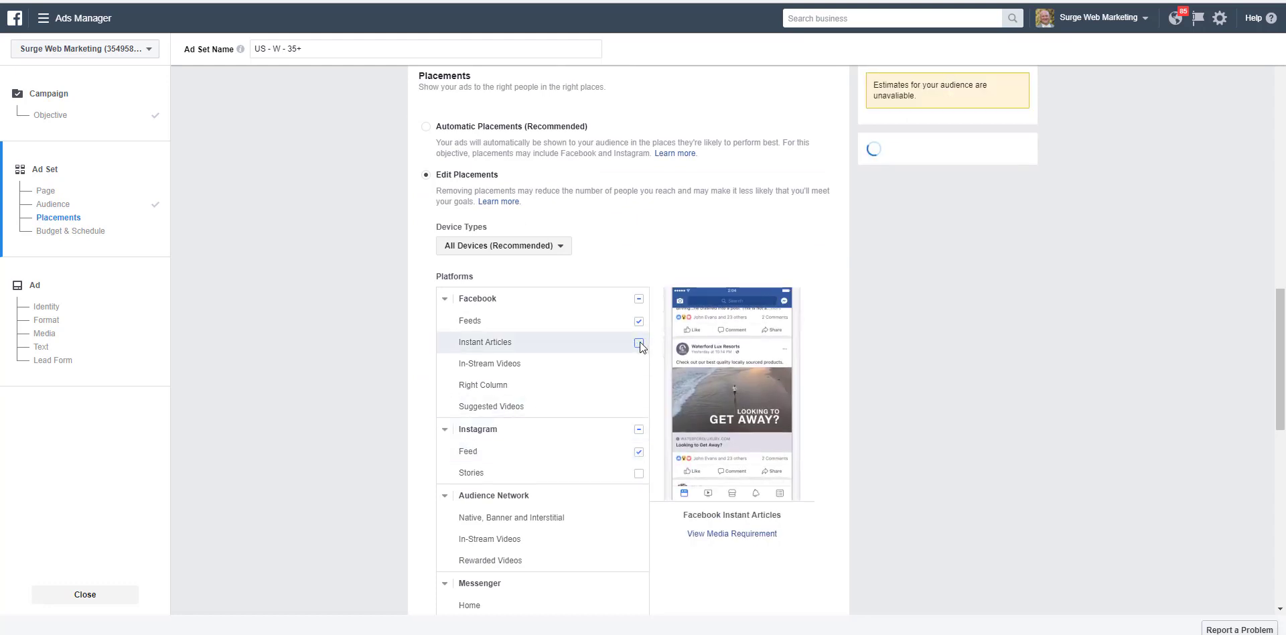
{"action": "left_click", "coordinate": [639, 452]}
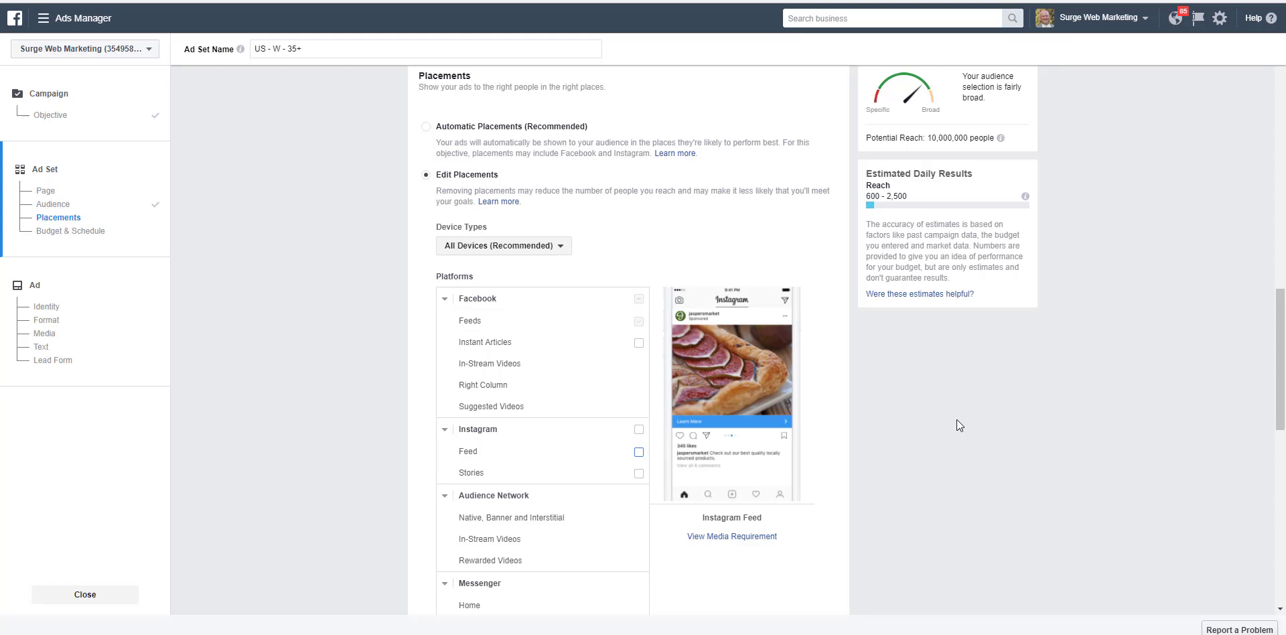
{"action": "scroll", "coordinate": [940, 436], "scroll_direction": "down", "scroll_amount": 7}
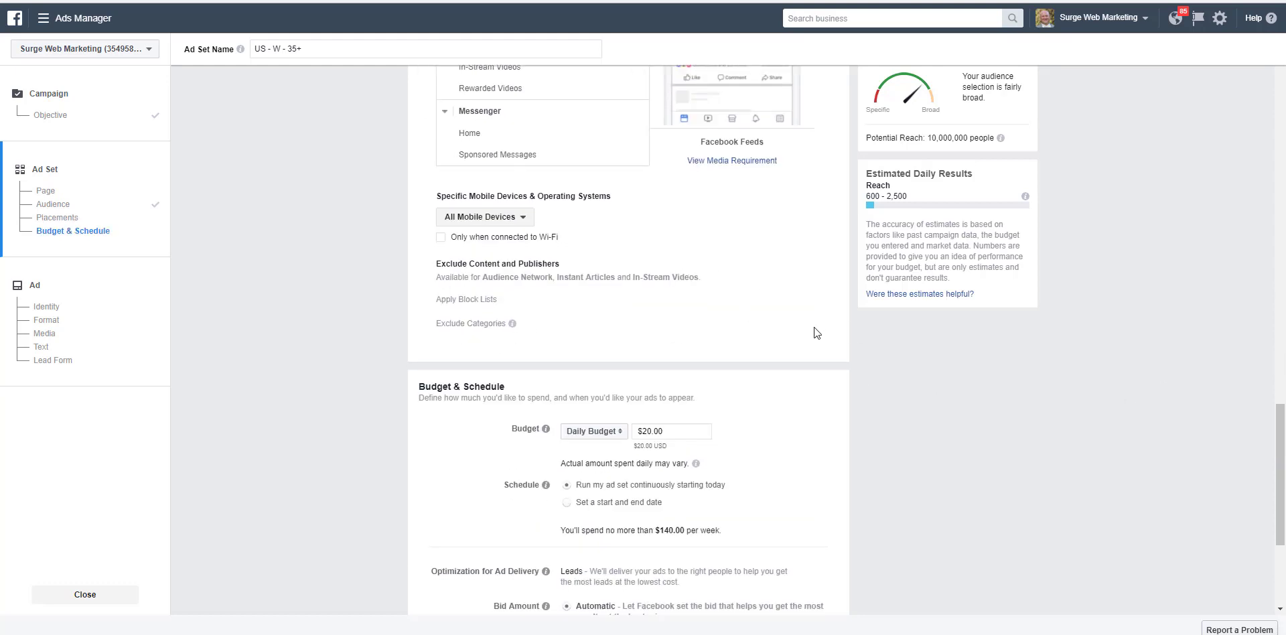
{"action": "scroll", "coordinate": [812, 330], "scroll_direction": "down", "scroll_amount": 3}
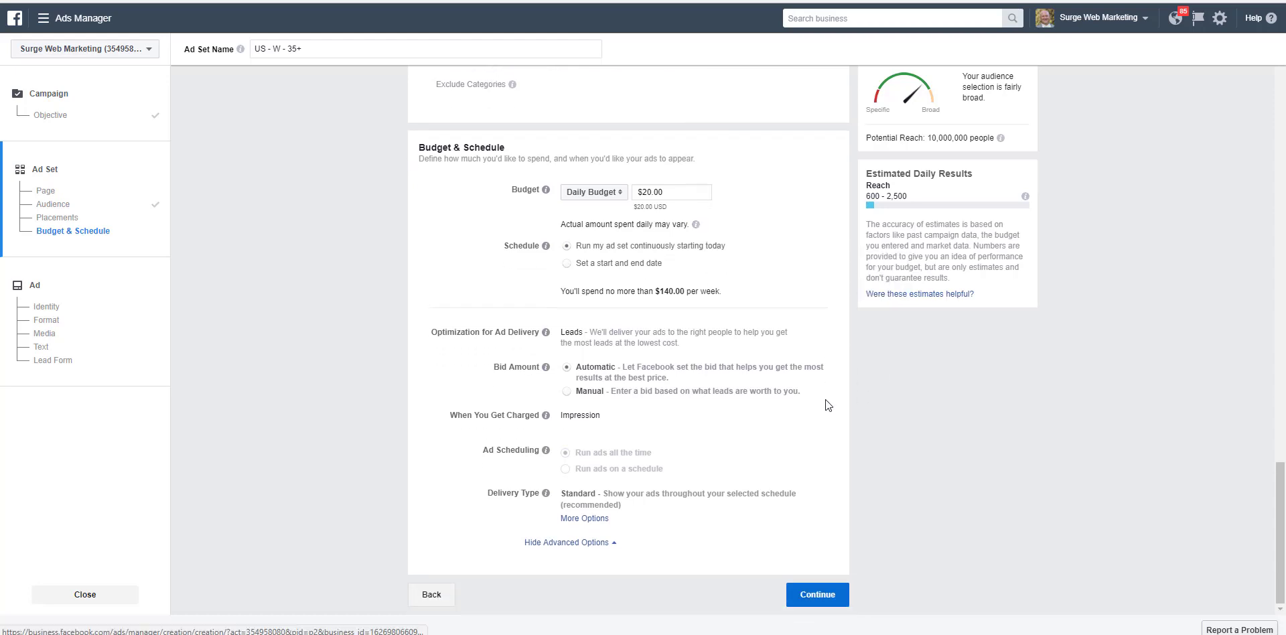
{"action": "scroll", "coordinate": [954, 444], "scroll_direction": "up", "scroll_amount": 10}
{"action": "scroll", "coordinate": [954, 444], "scroll_direction": "up", "scroll_amount": 10}
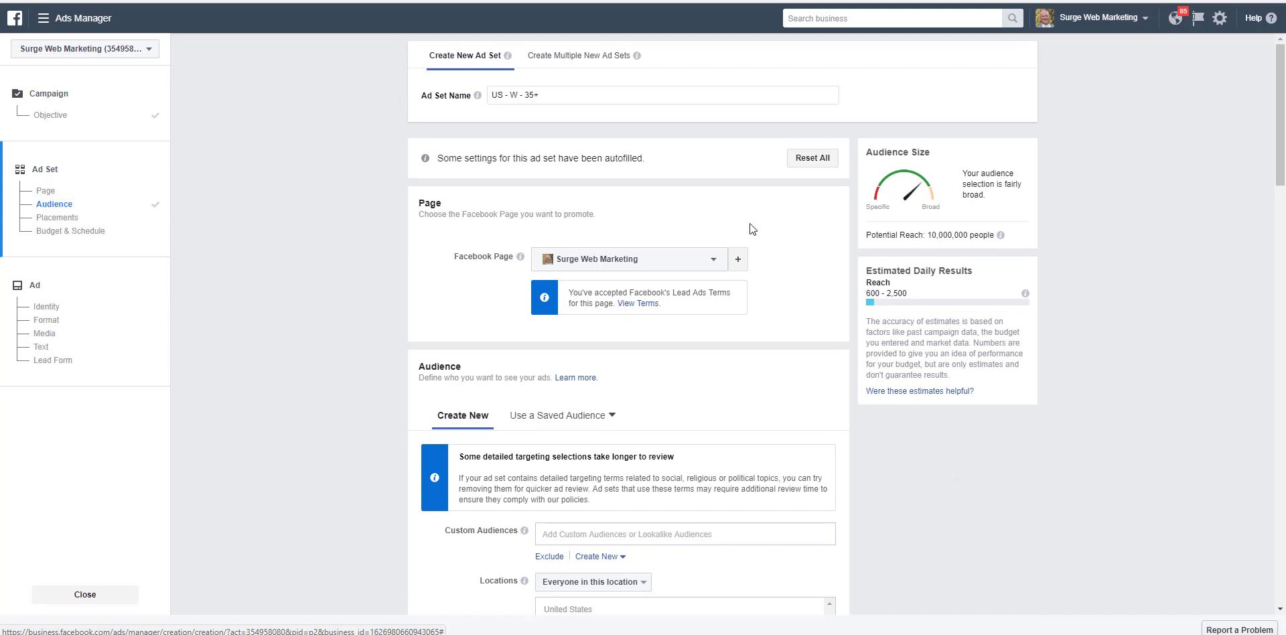
{"action": "left_click", "coordinate": [567, 95]}
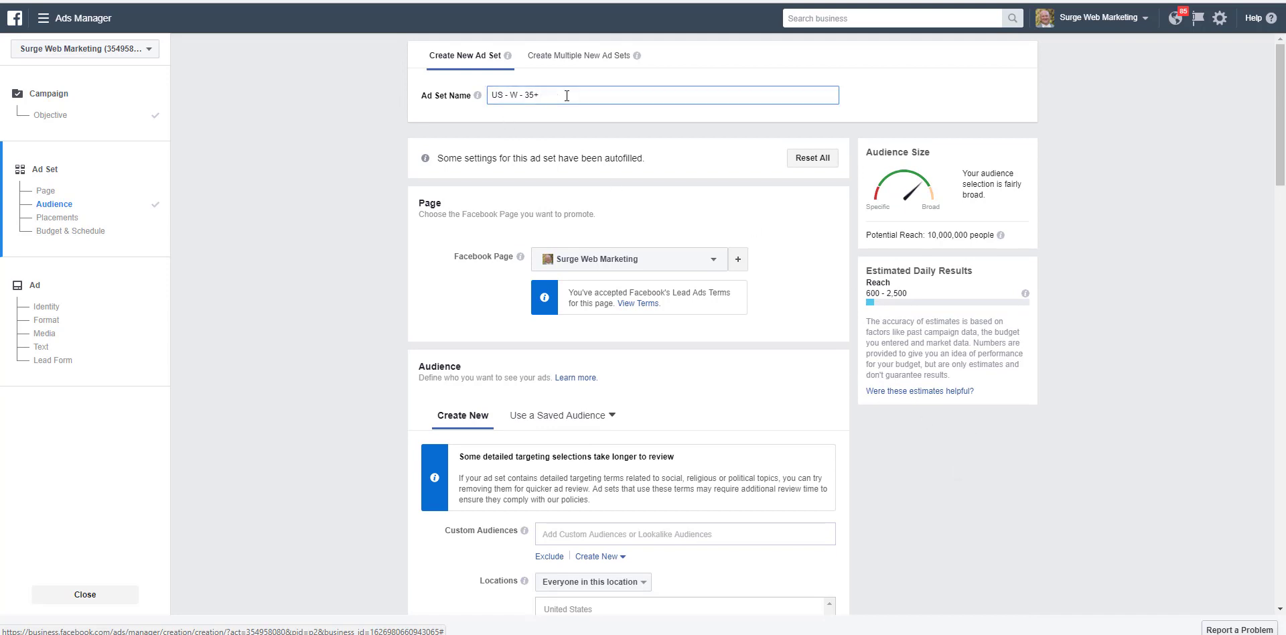
{"action": "type", "text": "chiropractor testing"}
Step: Accept the existing budget and schedule settings and continue to the ad setup
{"action": "scroll", "coordinate": [839, 326], "scroll_direction": "down", "scroll_amount": 2}
{"action": "scroll", "coordinate": [837, 328], "scroll_direction": "down", "scroll_amount": 20}
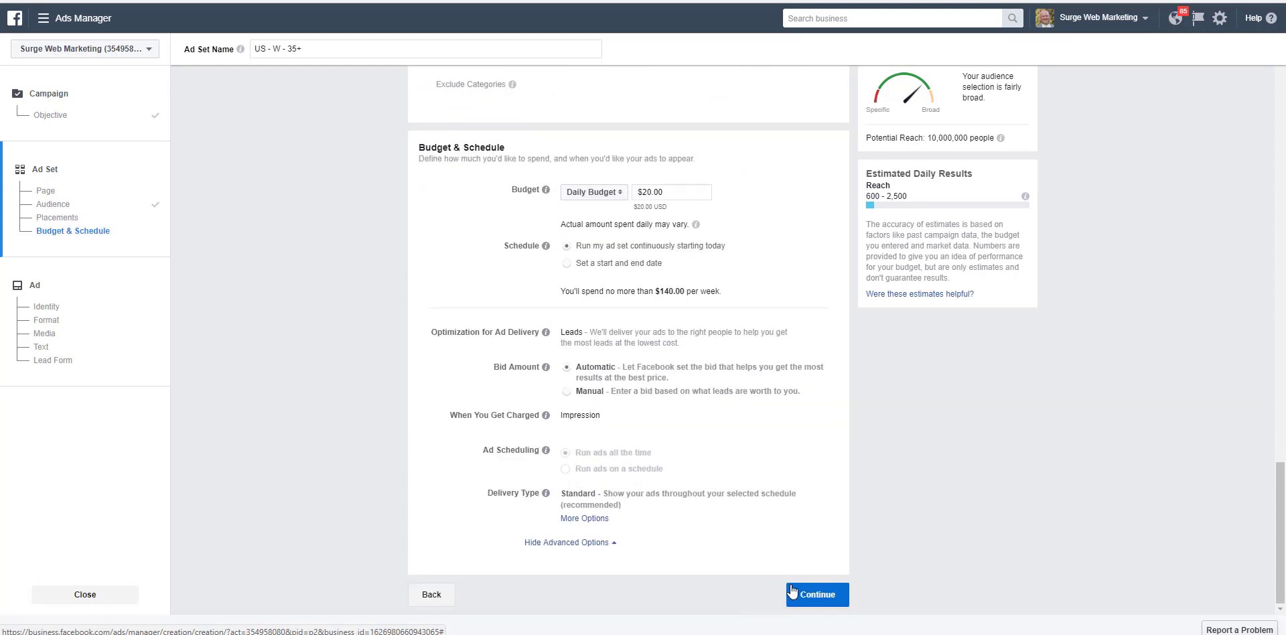
{"action": "left_click", "coordinate": [818, 594]}
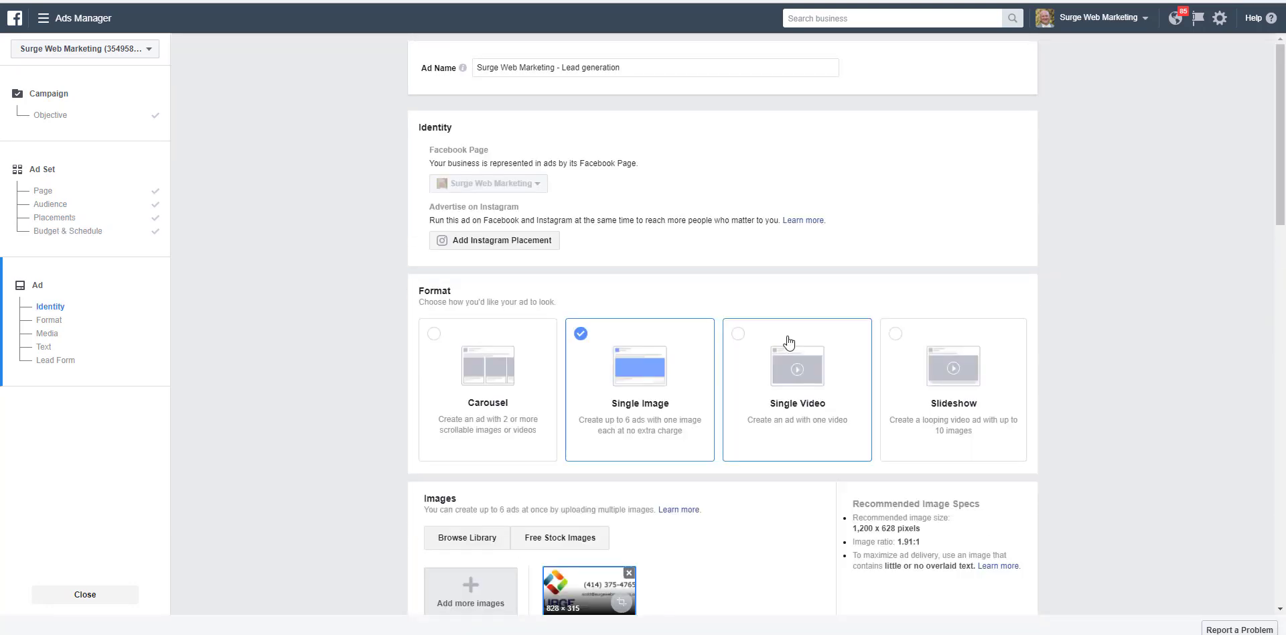
Step: Replace the current ad image with a "chiropractor back" stock photo of a blonde woman receiving hands-on back treatment
{"action": "scroll", "coordinate": [684, 293], "scroll_direction": "down", "scroll_amount": 2}
{"action": "scroll", "coordinate": [643, 252], "scroll_direction": "down", "scroll_amount": 3}
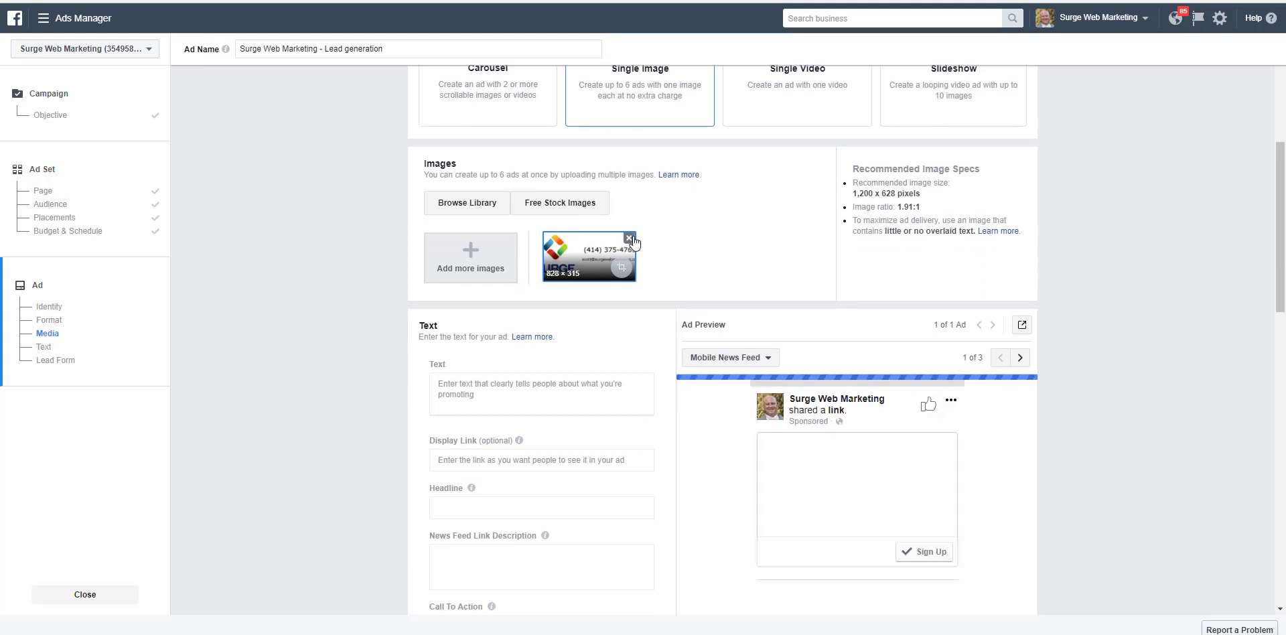
{"action": "left_click", "coordinate": [629, 238]}
{"action": "left_click", "coordinate": [546, 203]}
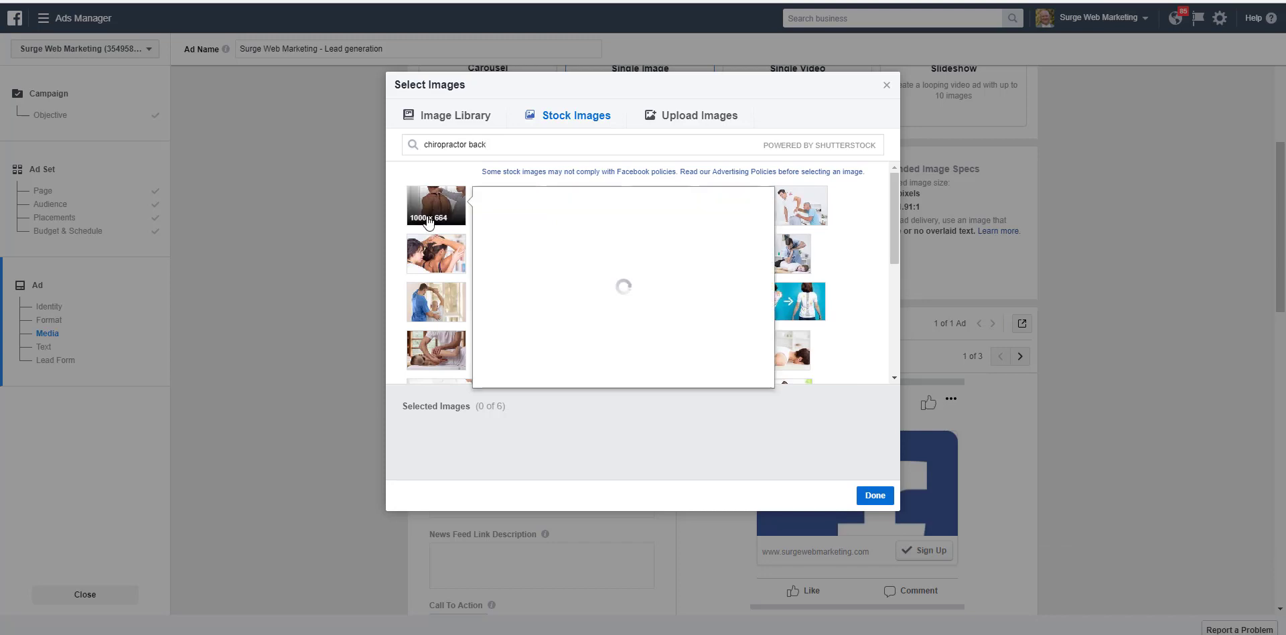
{"action": "mouse_move", "coordinate": [435, 359]}
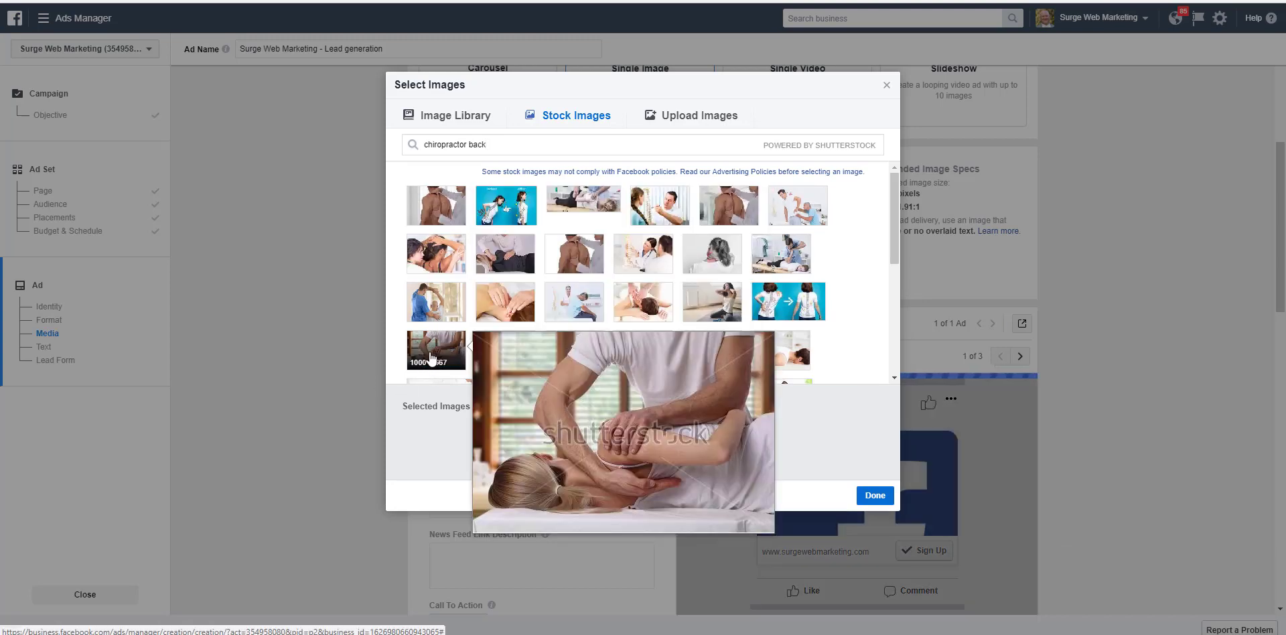
{"action": "left_click", "coordinate": [432, 354]}
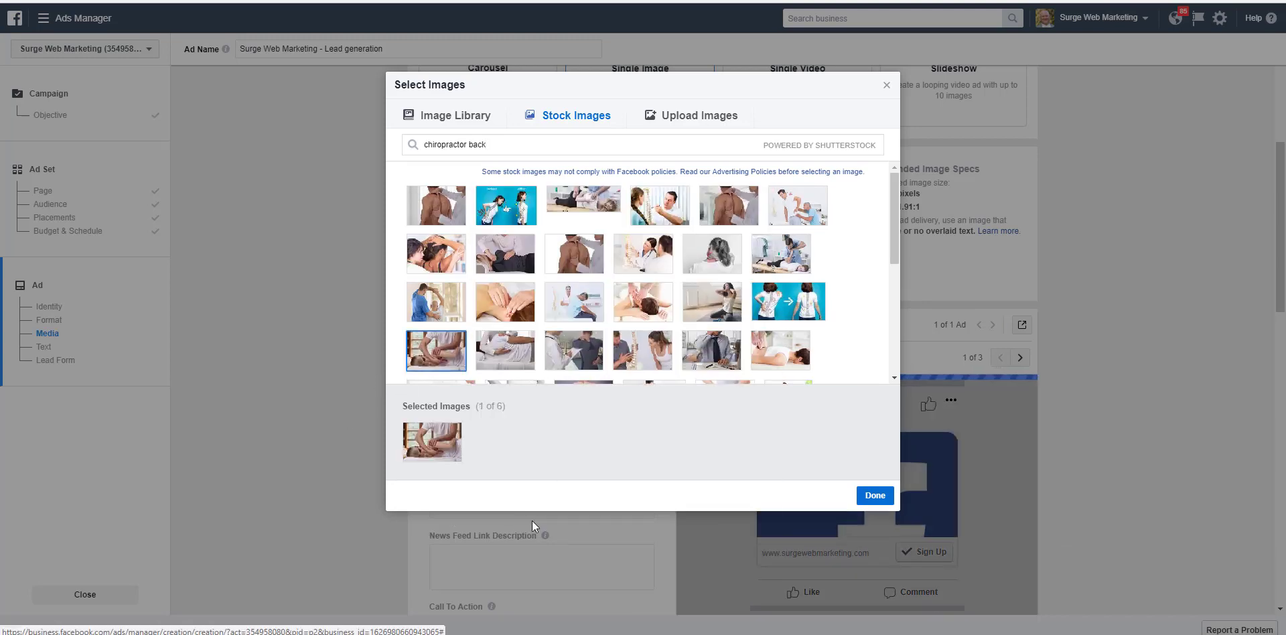
{"action": "left_click", "coordinate": [874, 498]}
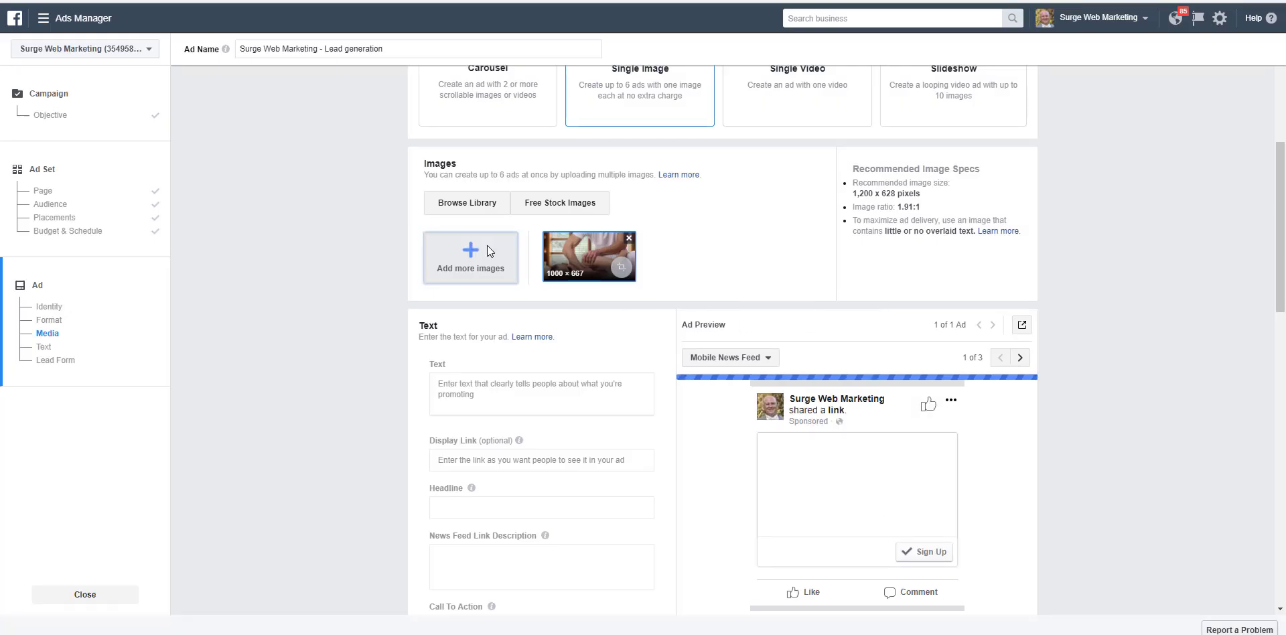
Step: Paste the prepared back pain message offering the $29 first-adjustment voucher as the ad's main text
{"action": "scroll", "coordinate": [597, 218], "scroll_direction": "down", "scroll_amount": 2}
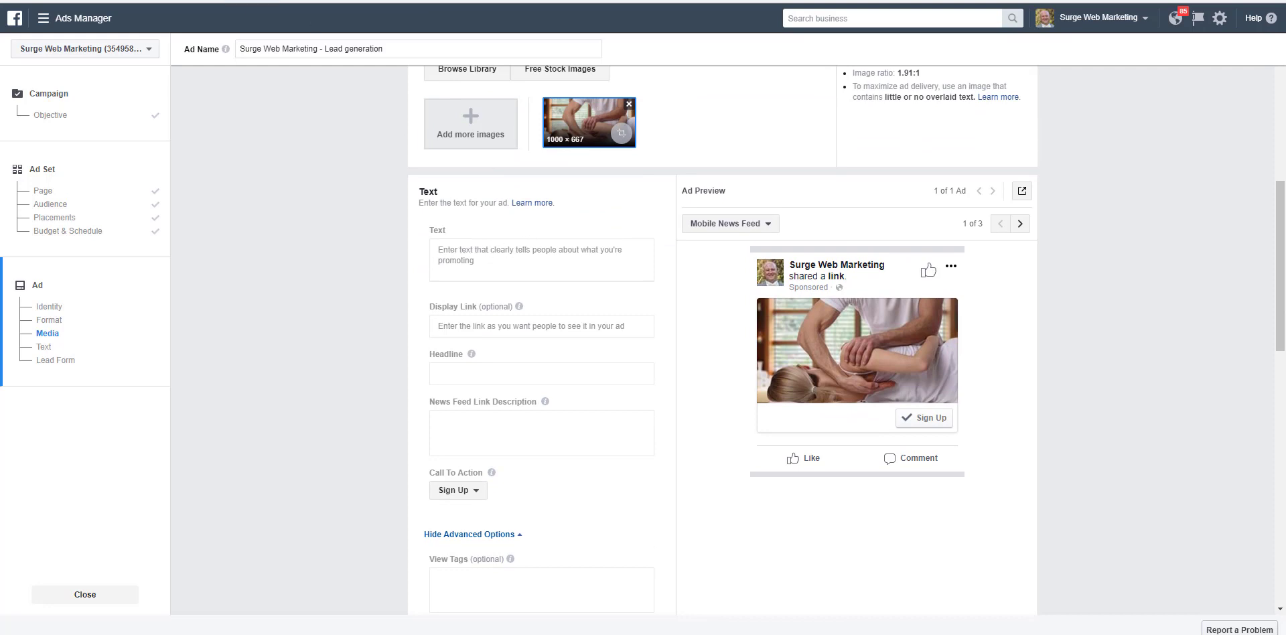
{"action": "left_click", "coordinate": [465, 258]}
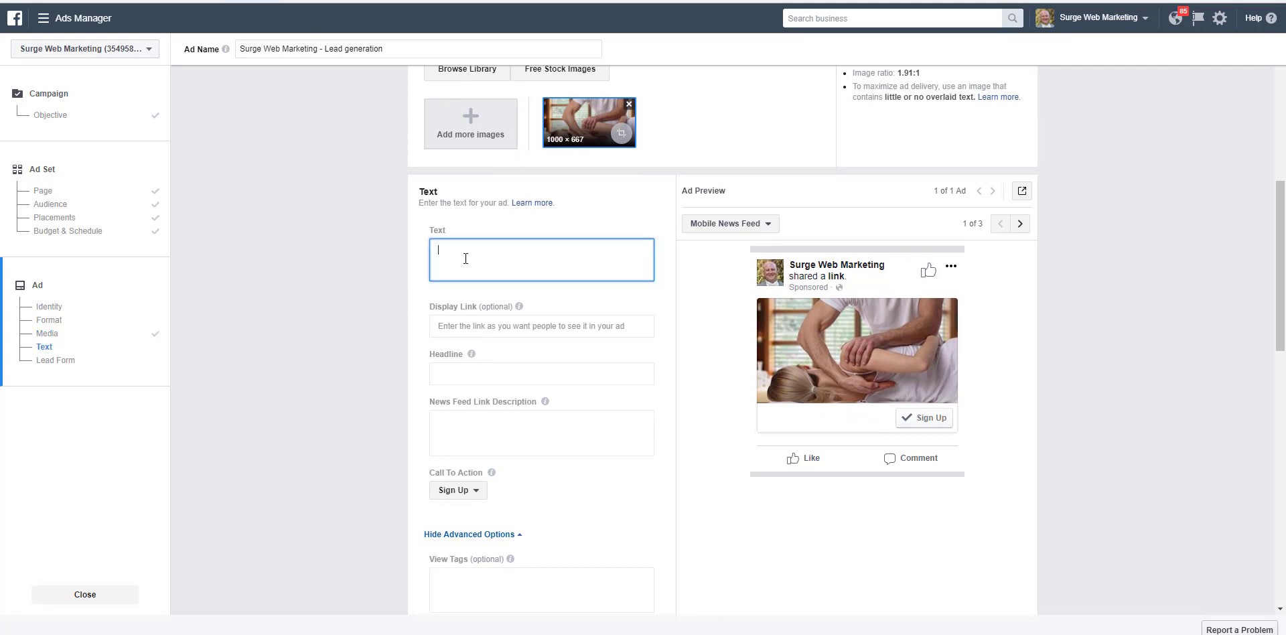
{"action": "key", "text": "ctrl+v"}
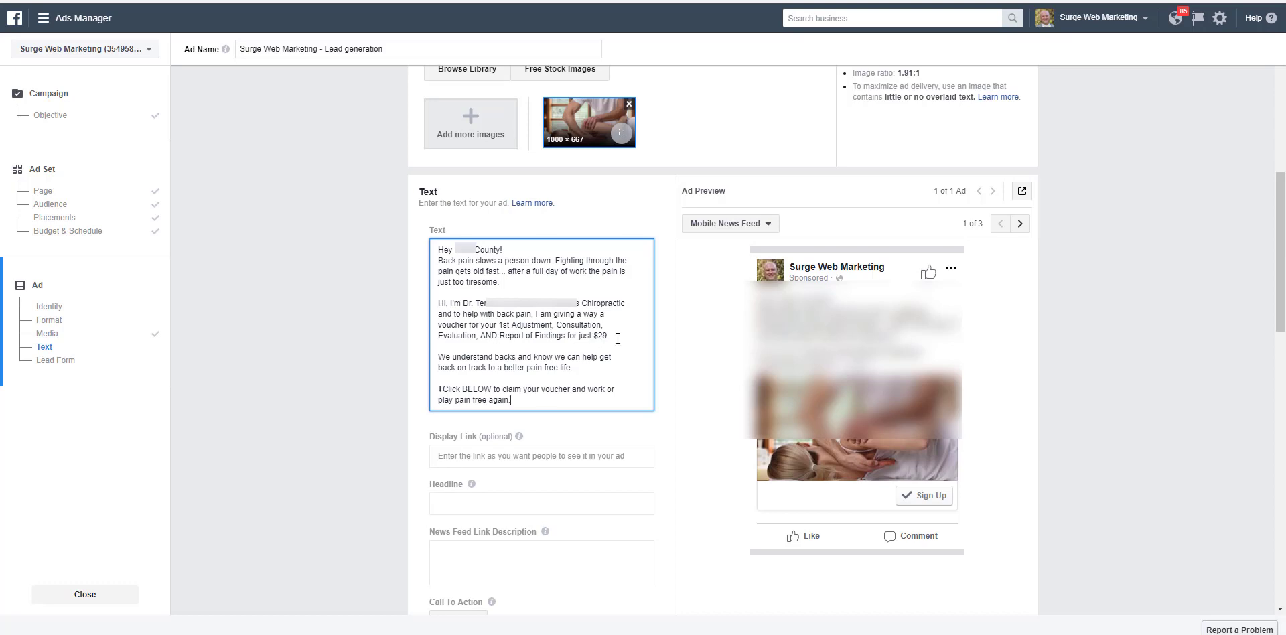
Step: Fill in the headline "👇 Get Back Pain Relief For Only $29 👇" and link description "You don't have to live in pain. Click to learn more."
{"action": "scroll", "coordinate": [617, 337], "scroll_direction": "down", "scroll_amount": 1}
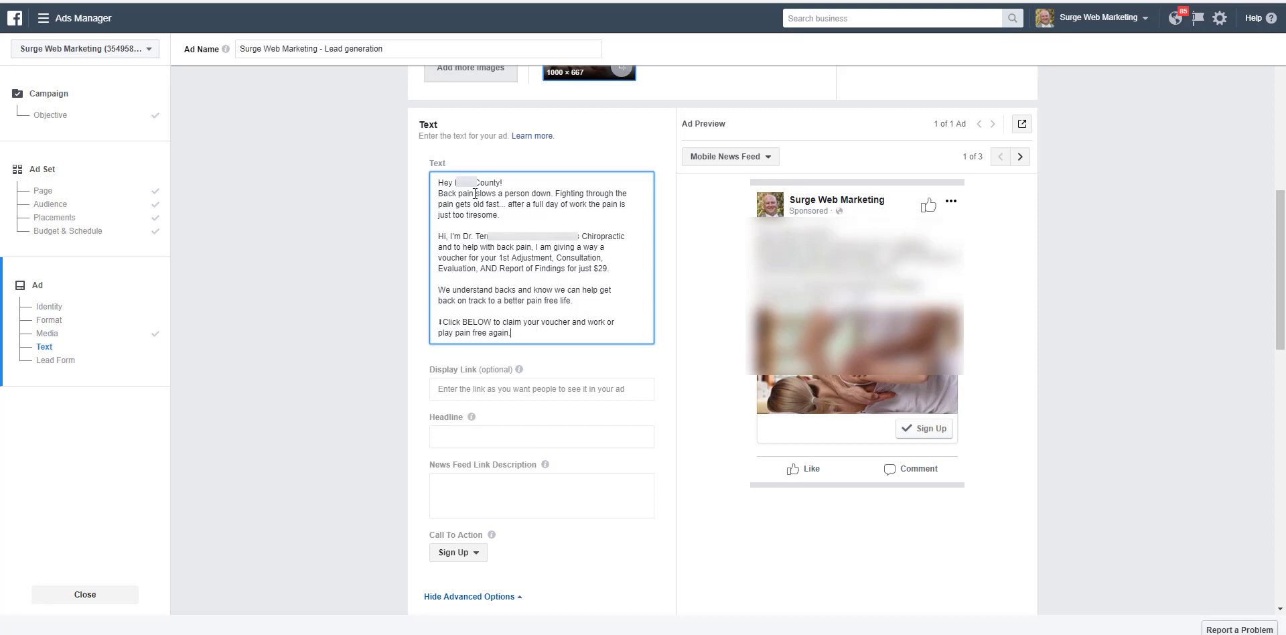
{"action": "left_click", "coordinate": [477, 432]}
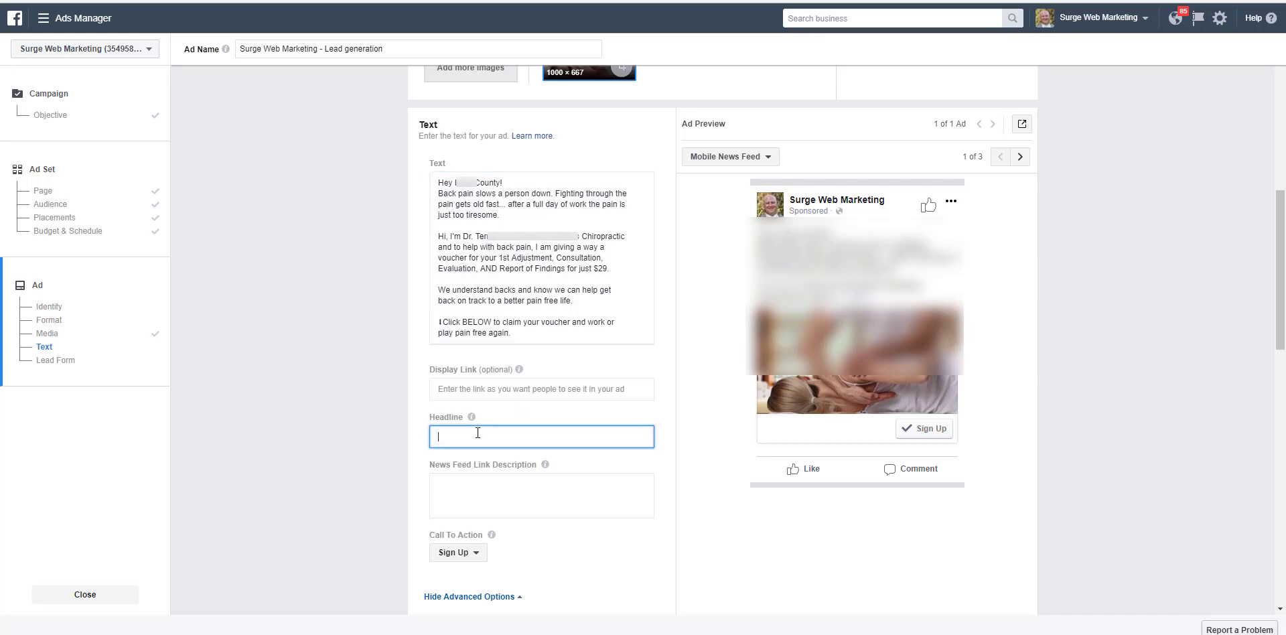
{"action": "type", "text": "👇 Get Back Pain Relief For Only $29 👇"}
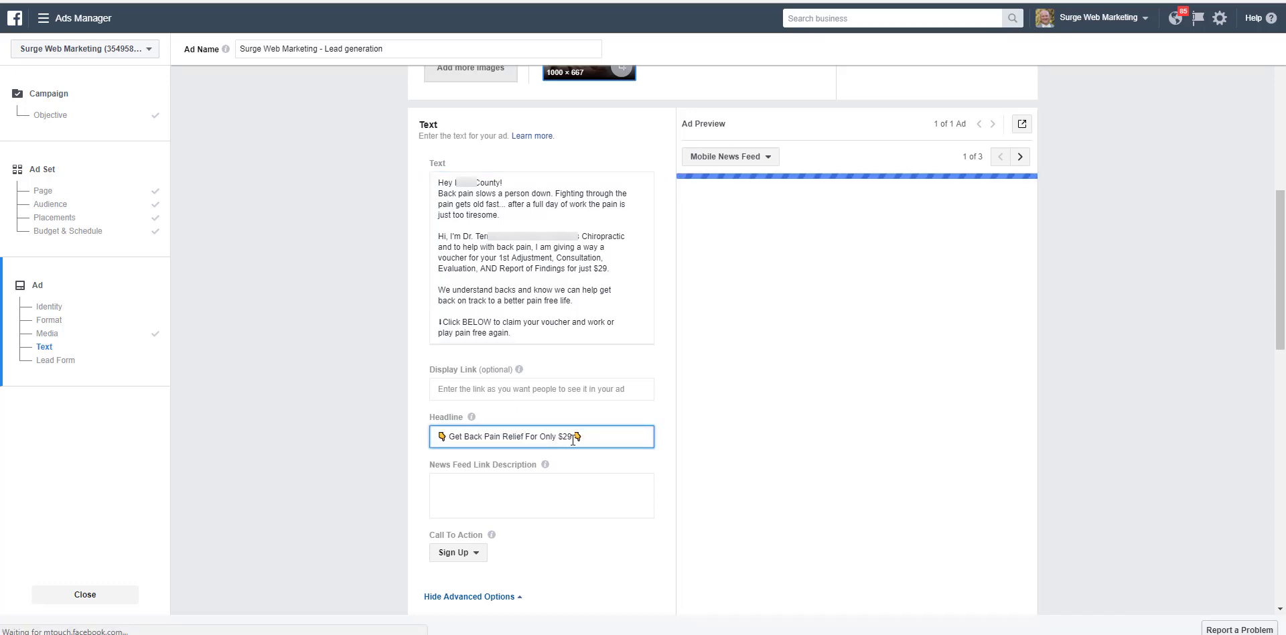
{"action": "left_click", "coordinate": [479, 488]}
{"action": "type", "text": "You don't have to live in pain.  Click to learn more."}
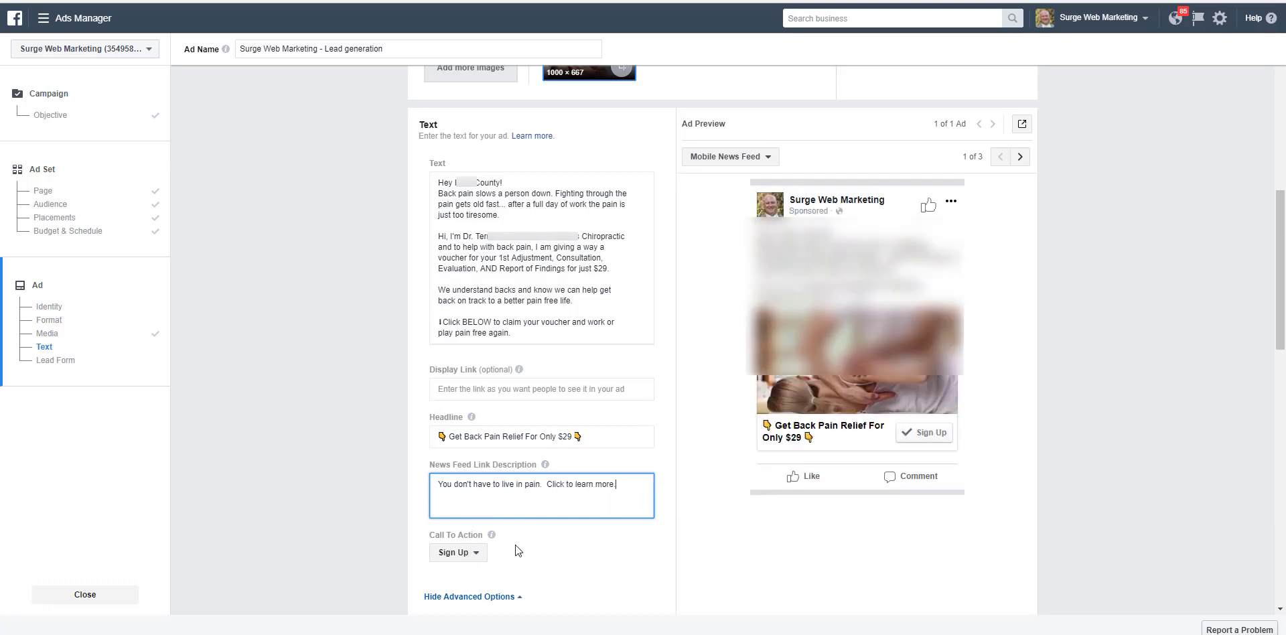
Step: Review the completed ad text and preview, and start a new lead form for the ad
{"action": "scroll", "coordinate": [660, 367], "scroll_direction": "down", "scroll_amount": 6}
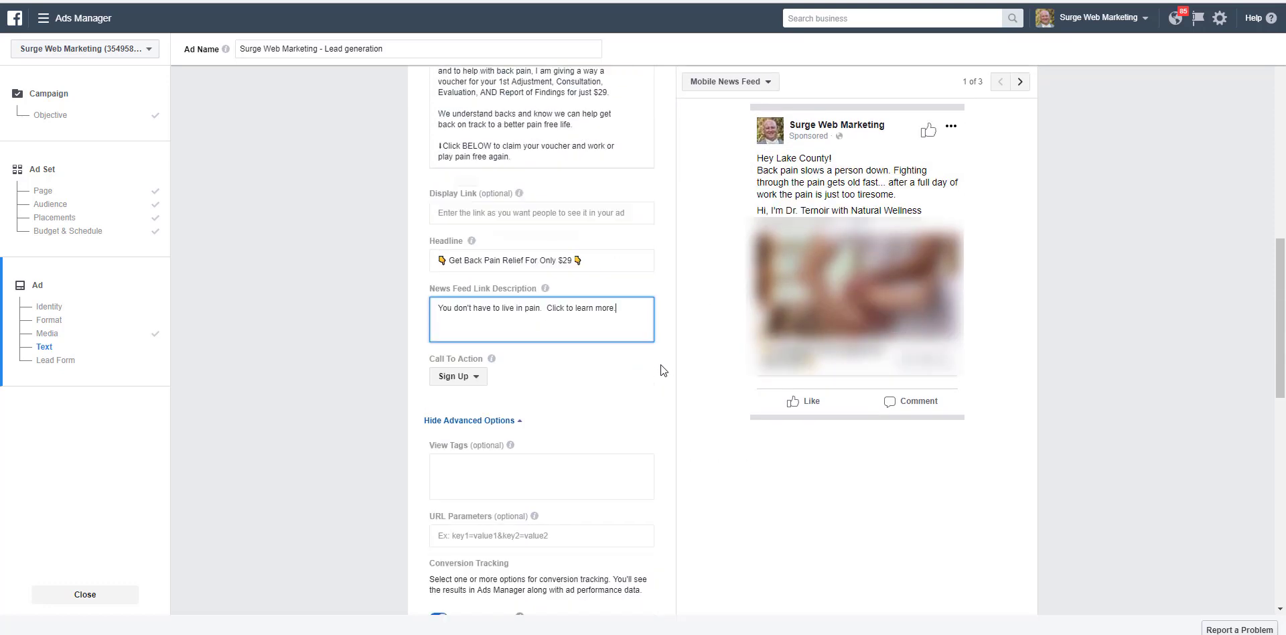
{"action": "scroll", "coordinate": [659, 366], "scroll_direction": "up", "scroll_amount": 5}
{"action": "scroll", "coordinate": [659, 366], "scroll_direction": "up", "scroll_amount": 1}
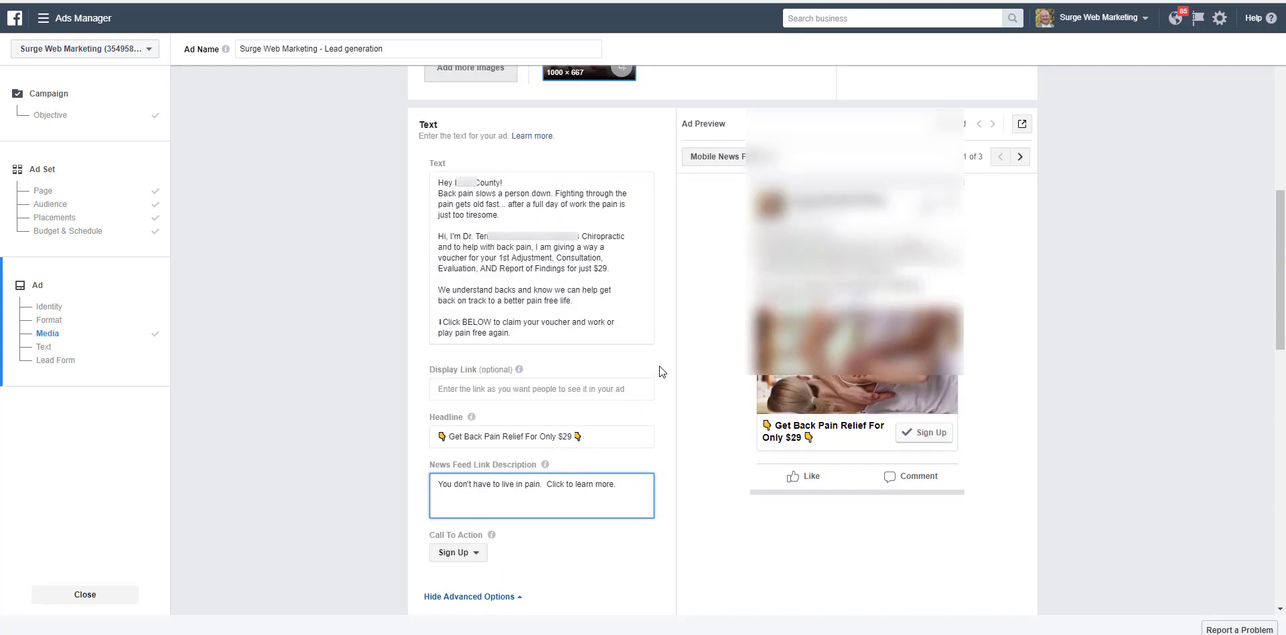
{"action": "scroll", "coordinate": [661, 367], "scroll_direction": "down", "scroll_amount": 10}
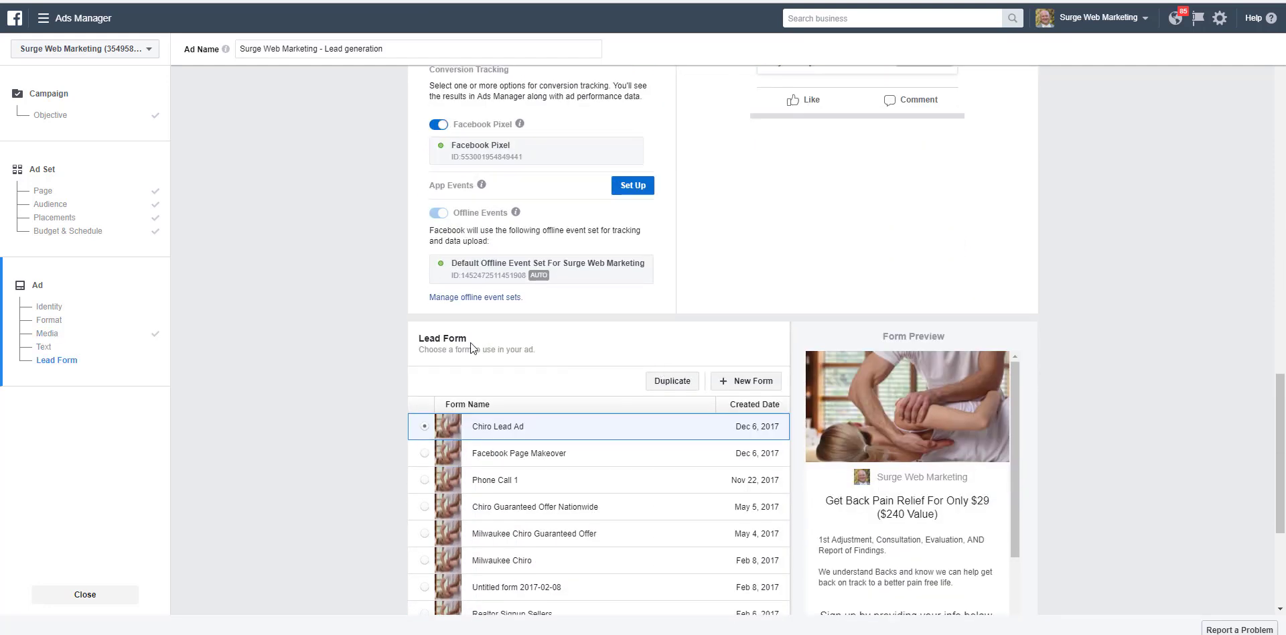
{"action": "scroll", "coordinate": [585, 329], "scroll_direction": "down", "scroll_amount": 2}
{"action": "scroll", "coordinate": [578, 329], "scroll_direction": "up", "scroll_amount": 2}
{"action": "left_click", "coordinate": [752, 384]}
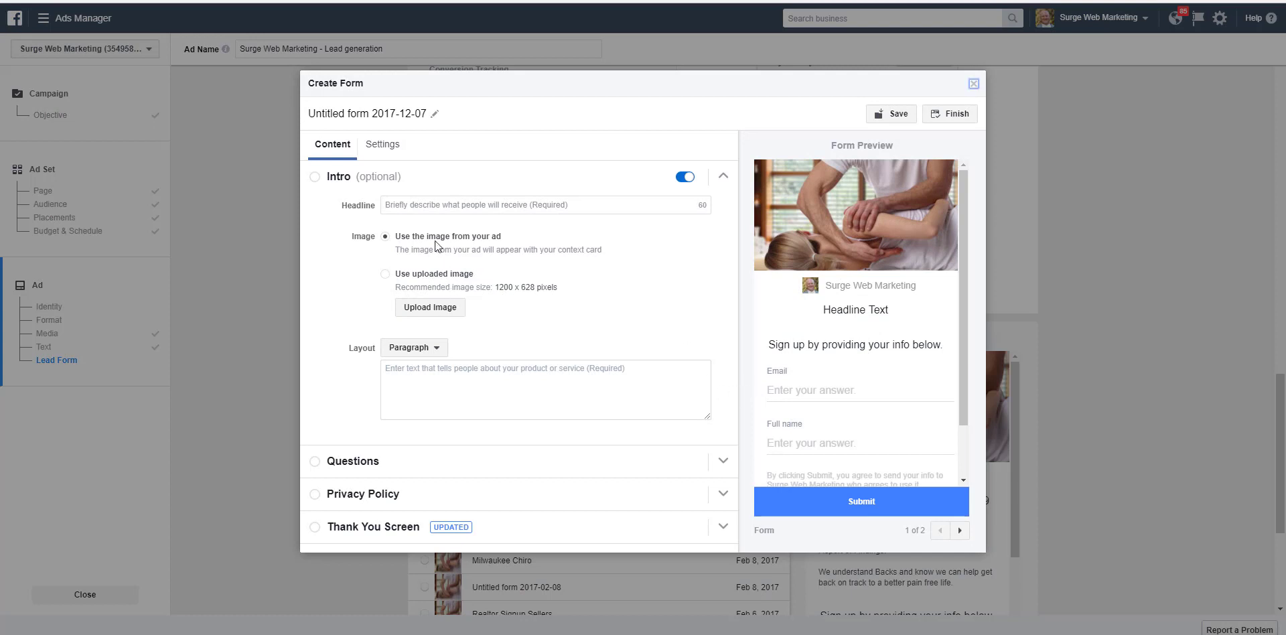
Step: Set the form's intro headline to "Get Back Pain Relief For Only $29 ($240 Value)" and keep the Paragraph layout
{"action": "left_click", "coordinate": [413, 201]}
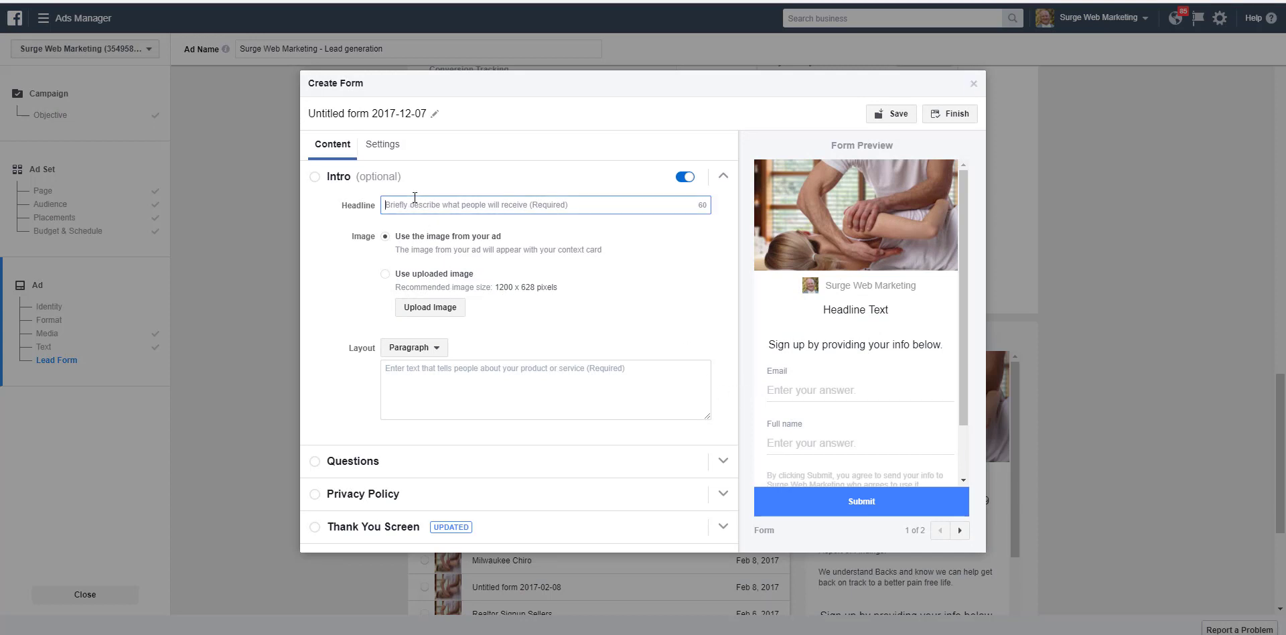
{"action": "type", "text": "Get Back Pain Relief For Only $29 ($240 Value)"}
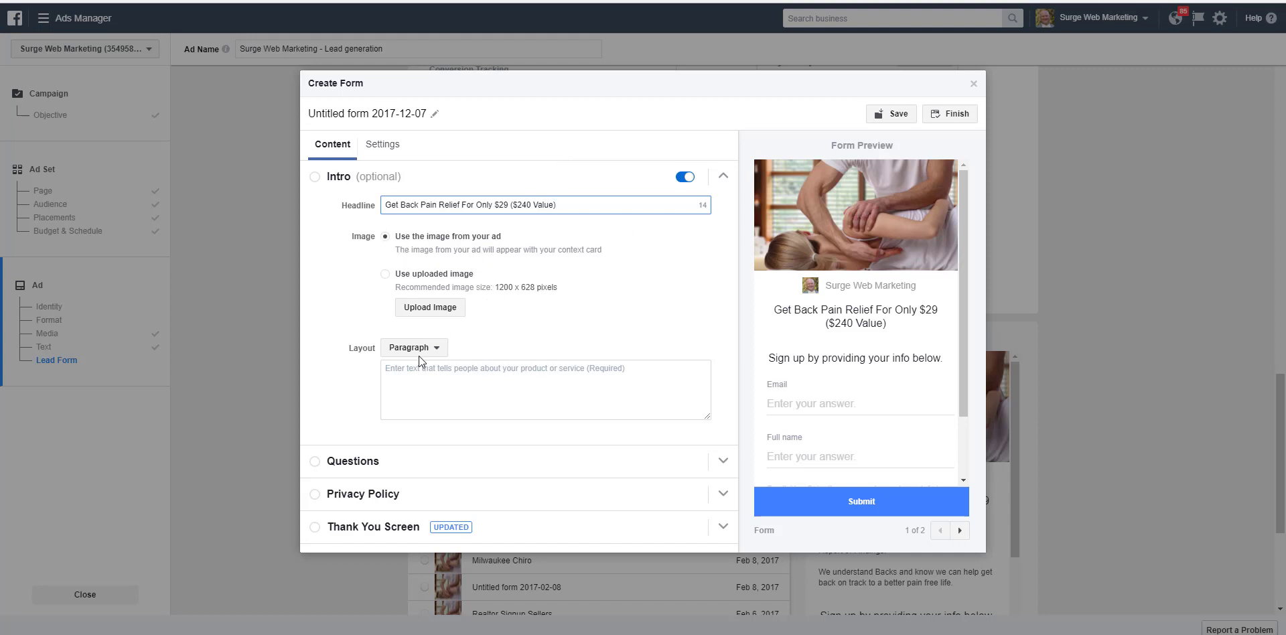
{"action": "left_click", "coordinate": [438, 350]}
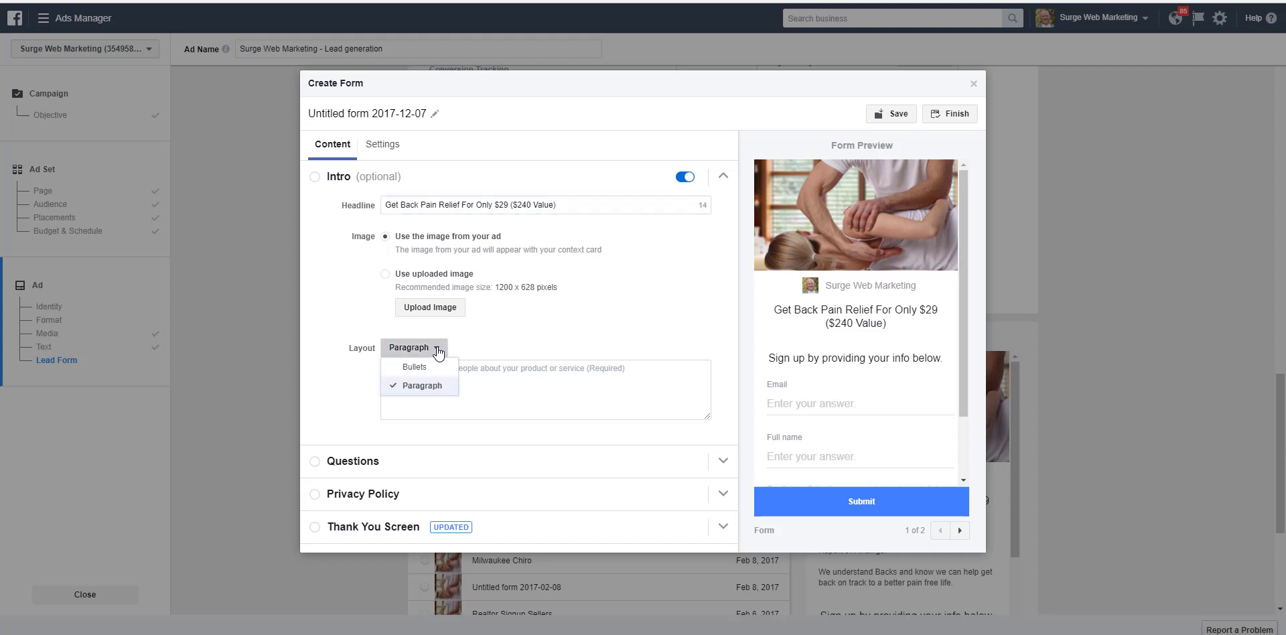
{"action": "left_click", "coordinate": [438, 351]}
{"action": "left_click", "coordinate": [435, 367]}
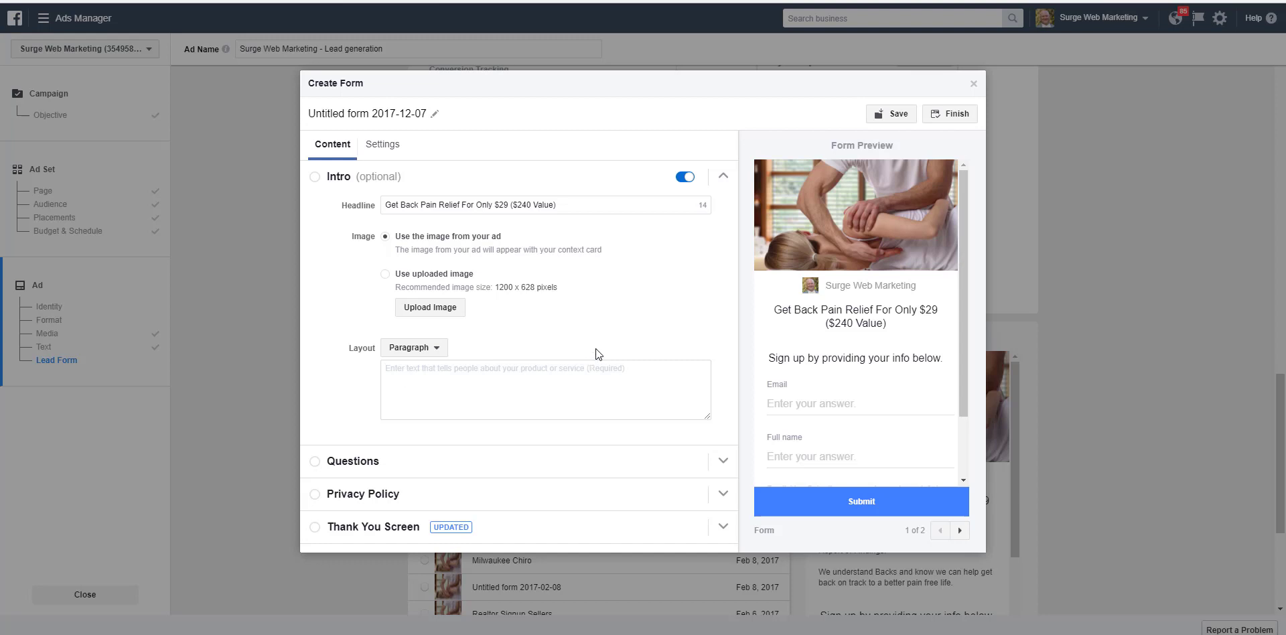
Step: Paste the prepared offer text covering 1st adjustment, consultation, evaluation and report of findings into the intro, and rename the form "Chiropractor Test Ad Form"
{"action": "type", "text": "1st Adjustment, Consultation, Evaluation, AND Report of Findings  We understand Backs and know we can help get back on track to a better pain free life.  Click below to claim this Special Offer."}
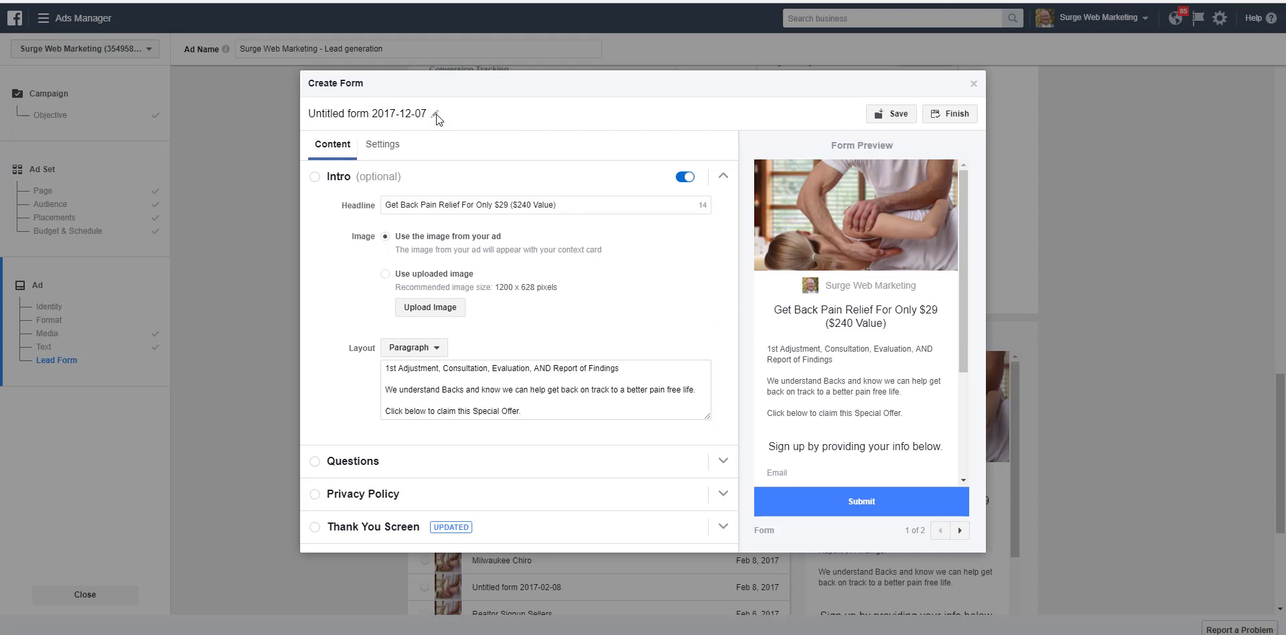
{"action": "left_click", "coordinate": [384, 112]}
{"action": "left_click_drag", "start_coordinate": [427, 113], "coordinate": [252, 115]}
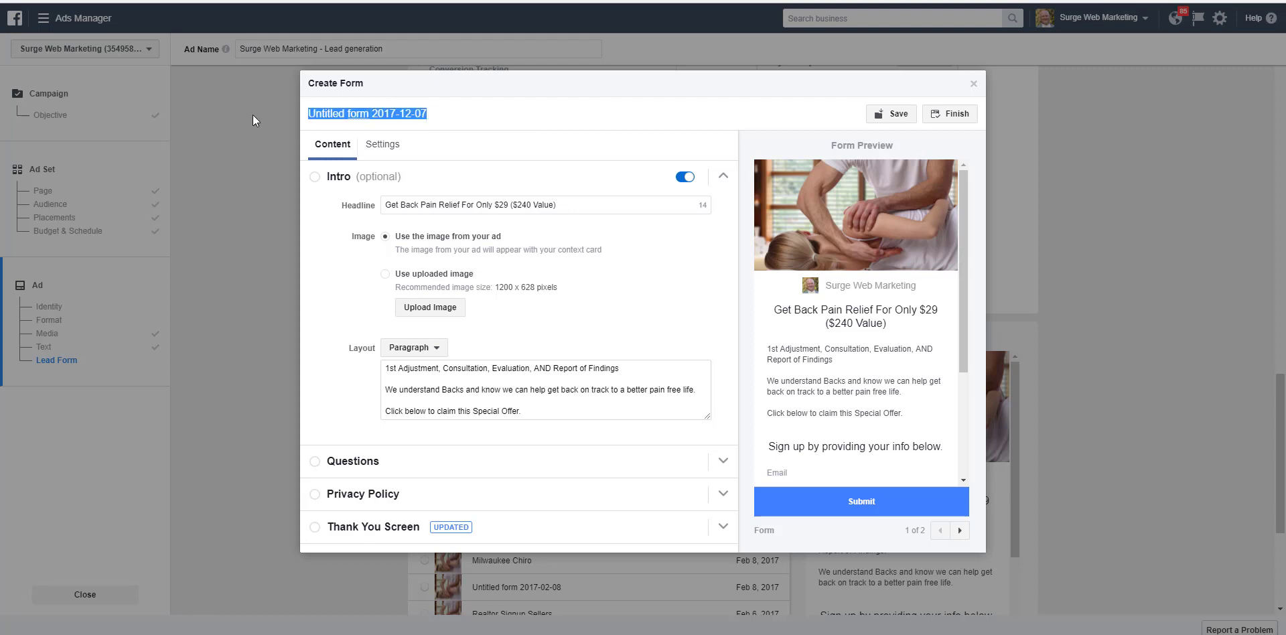
{"action": "type", "text": "Chiropract"}
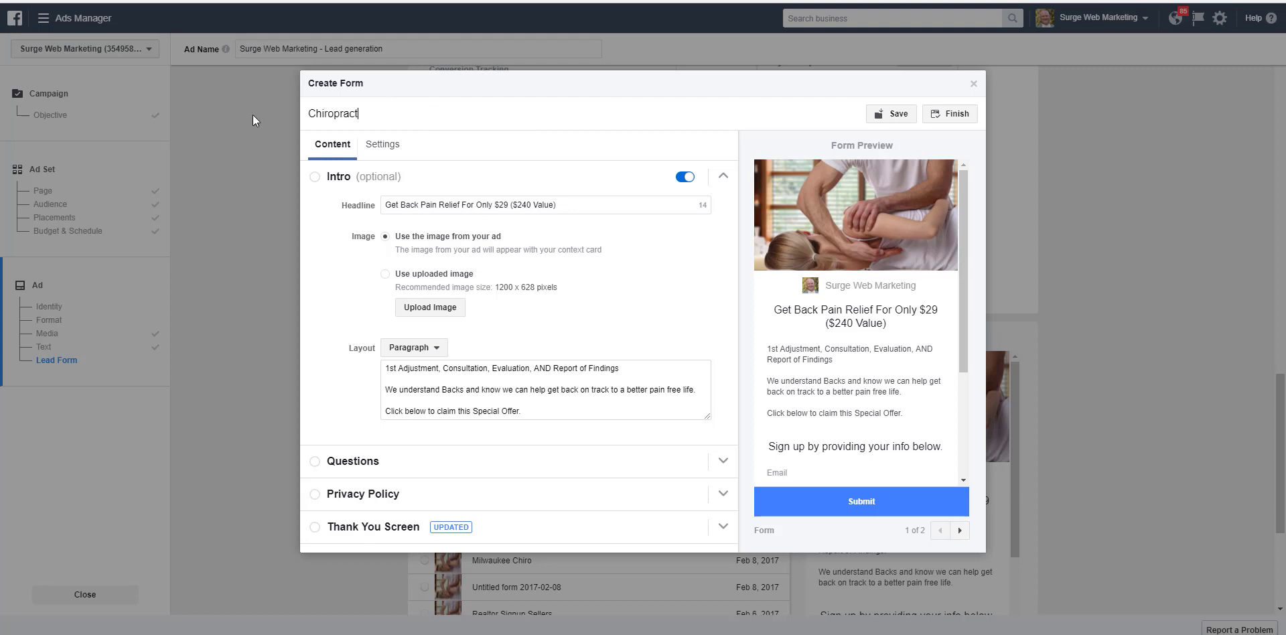
{"action": "type", "text": "or Test Ad Form"}
Step: Add Phone number to the user information requested in the form's questions, keeping Email and Full name
{"action": "left_click", "coordinate": [313, 465]}
{"action": "mouse_move", "coordinate": [398, 304]}
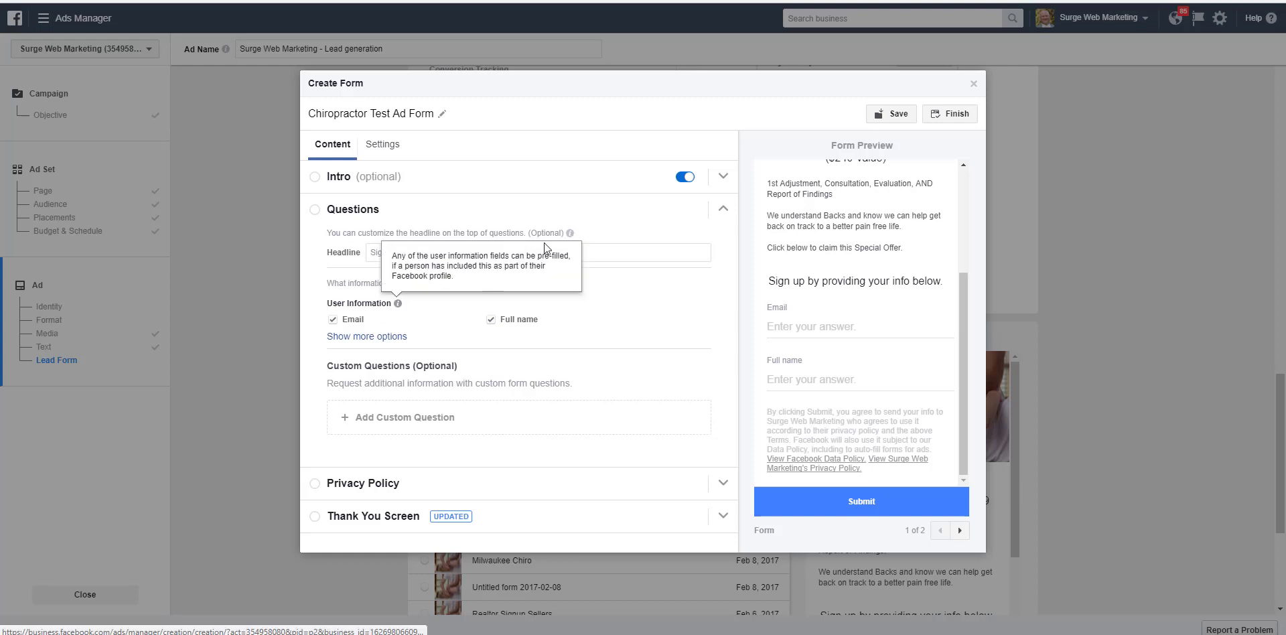
{"action": "left_click", "coordinate": [352, 338]}
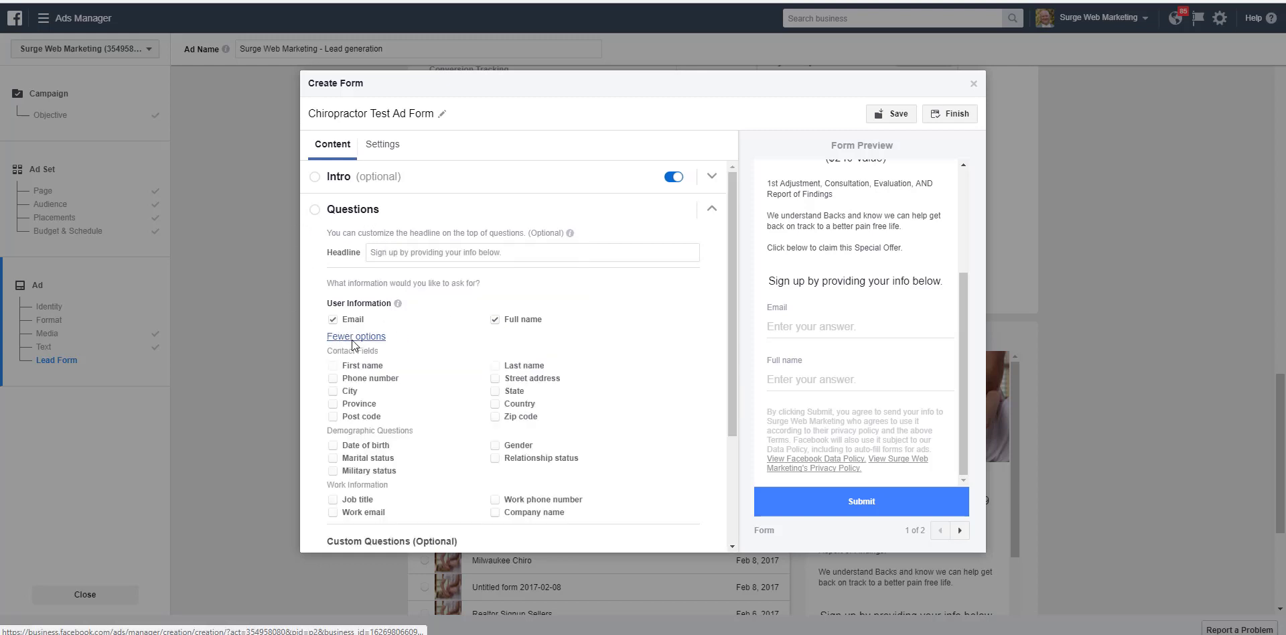
{"action": "left_click", "coordinate": [333, 379]}
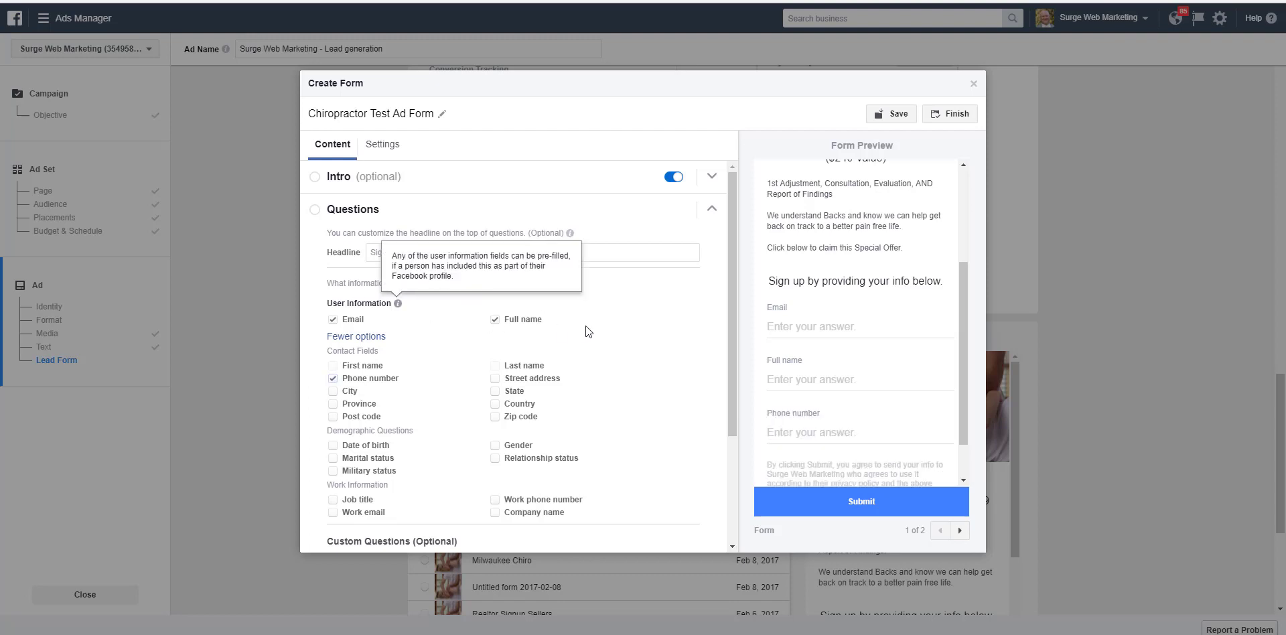
{"action": "scroll", "coordinate": [564, 323], "scroll_direction": "down", "scroll_amount": 3}
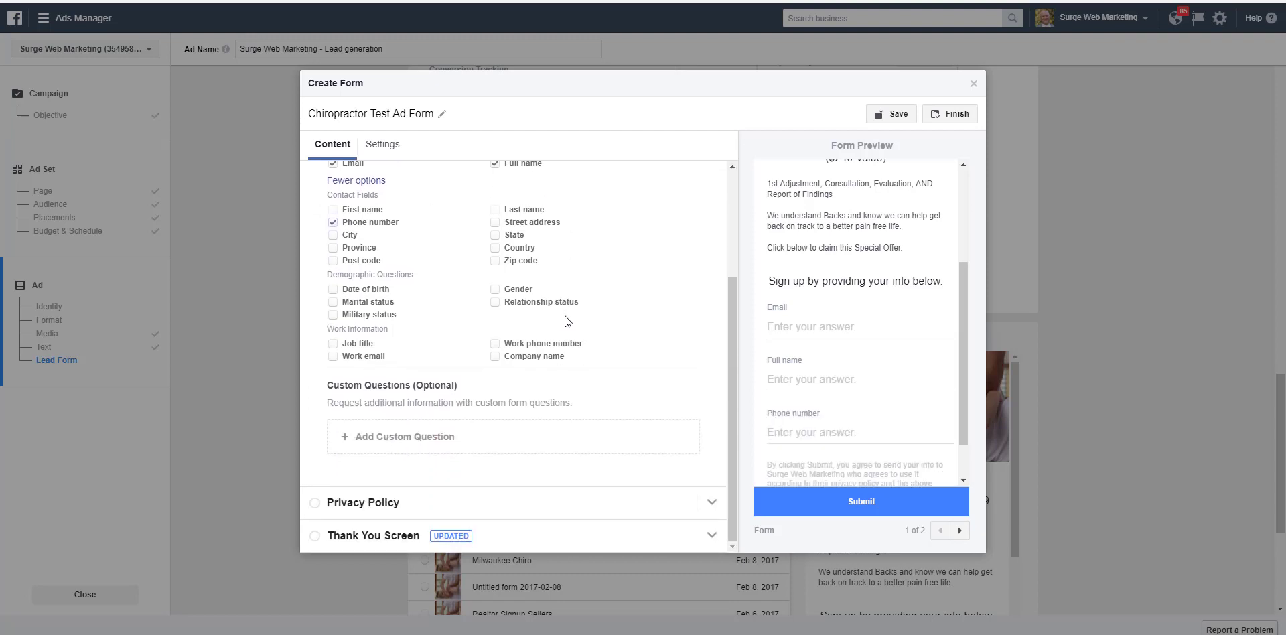
{"action": "left_click", "coordinate": [320, 502]}
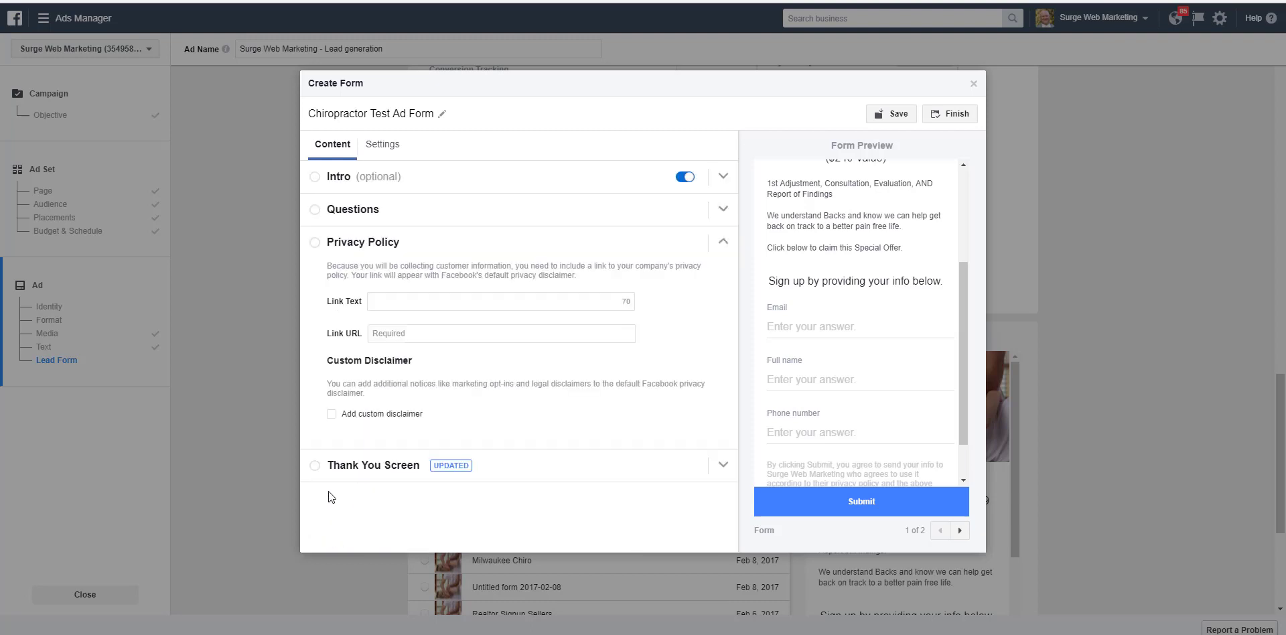
{"action": "left_click", "coordinate": [451, 300]}
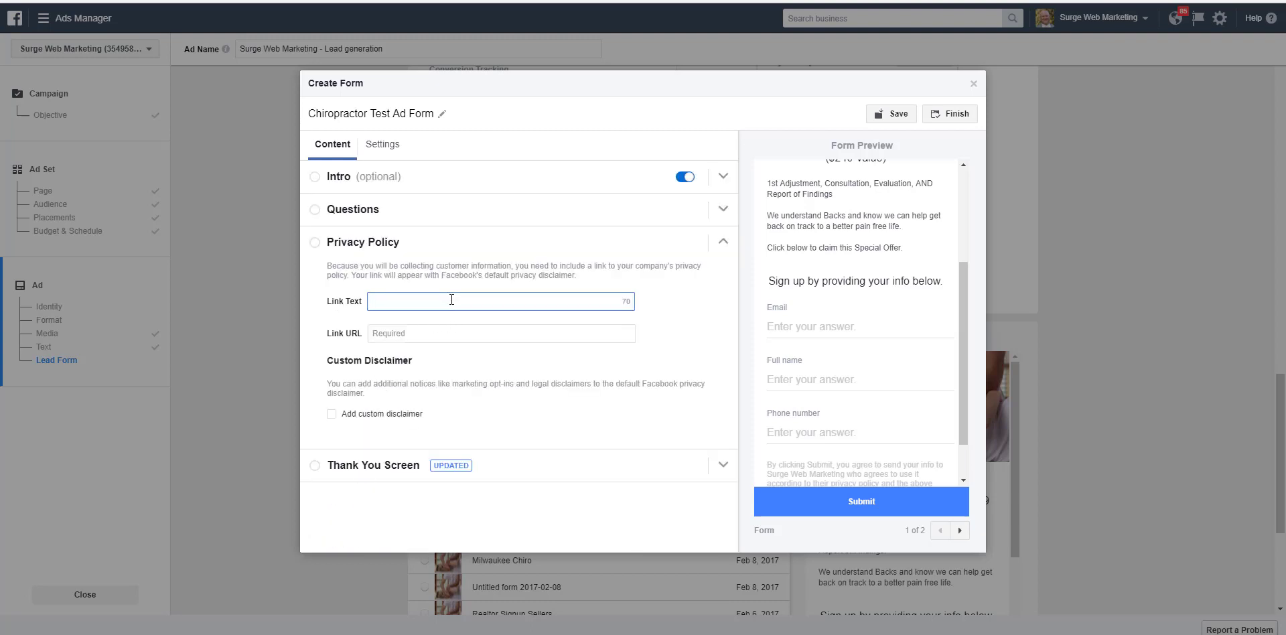
{"action": "type", "text": "Privacy Policy"}
{"action": "key", "text": "Tab"}
{"action": "type", "text": "http"}
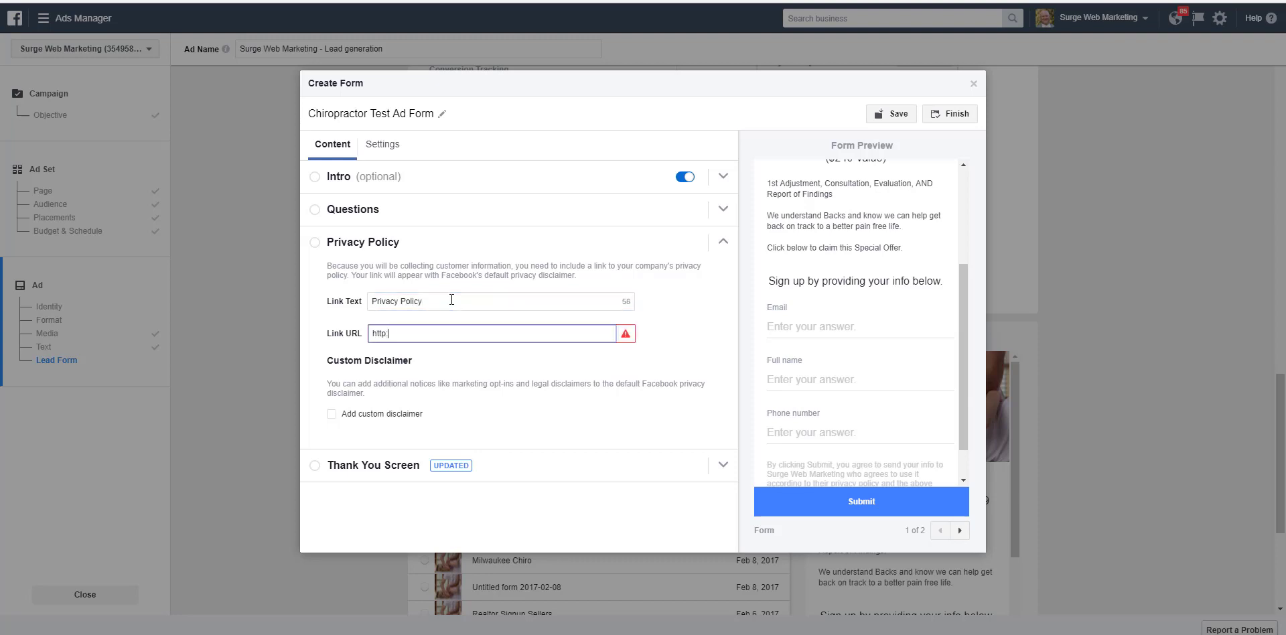
{"action": "type", "text": "://wwww.sur"}
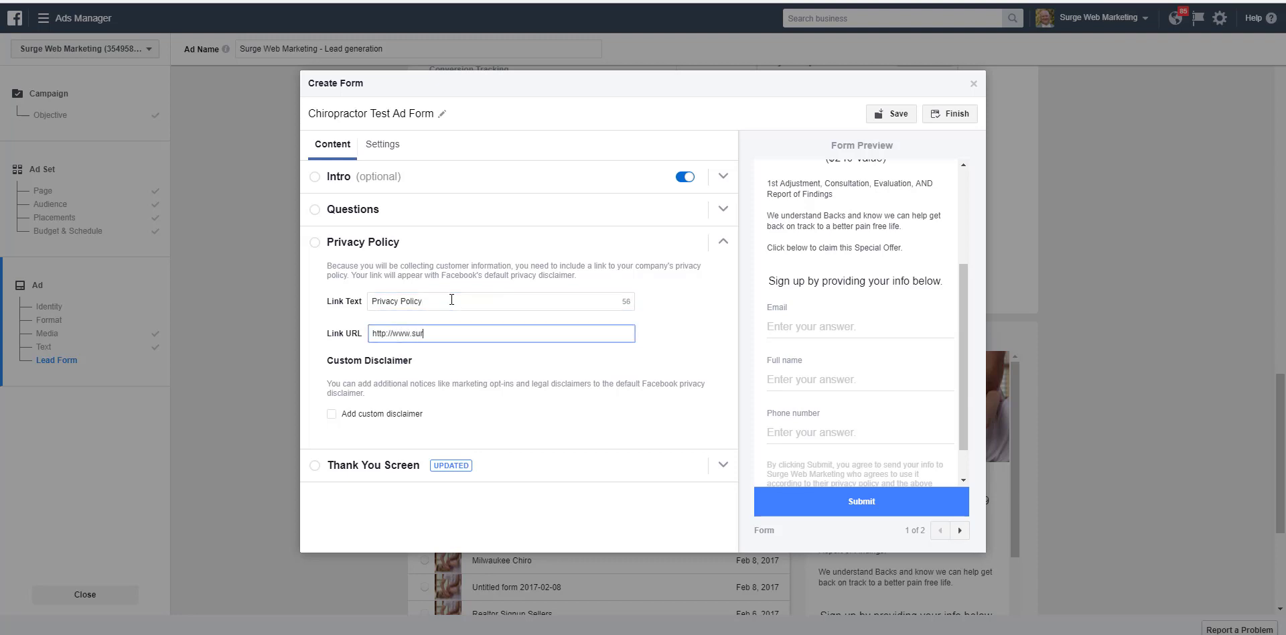
{"action": "type", "text": "gewebmarketing.com/privacy-policy"}
{"action": "left_click", "coordinate": [373, 466]}
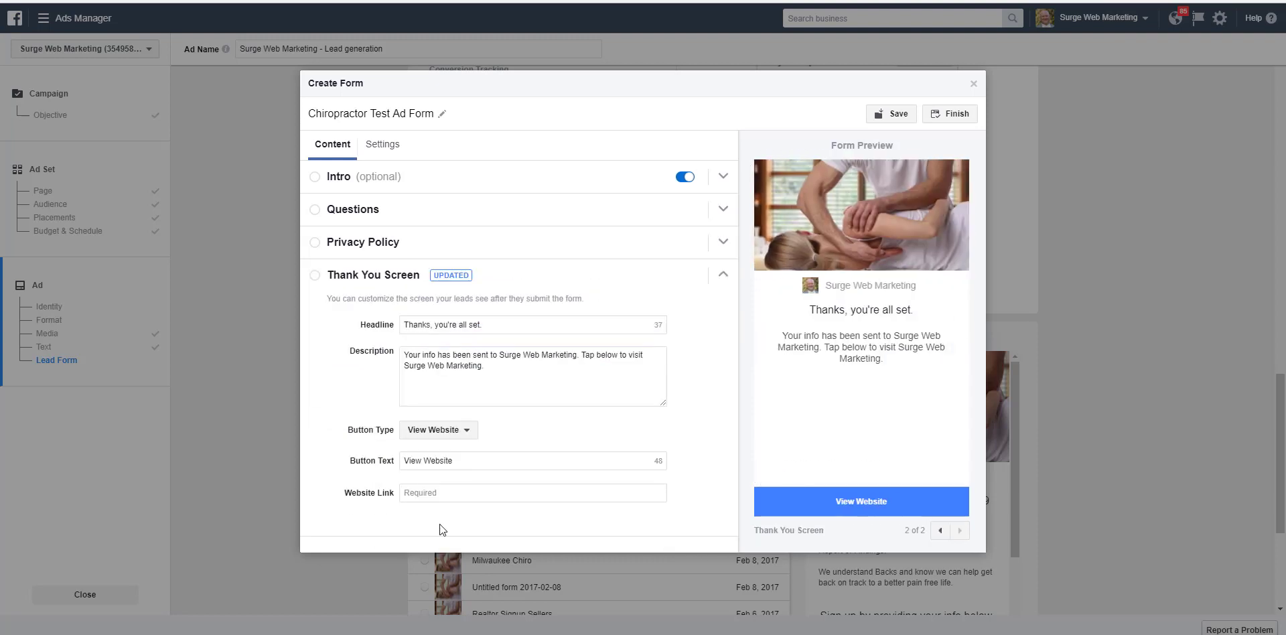
{"action": "left_click", "coordinate": [454, 493]}
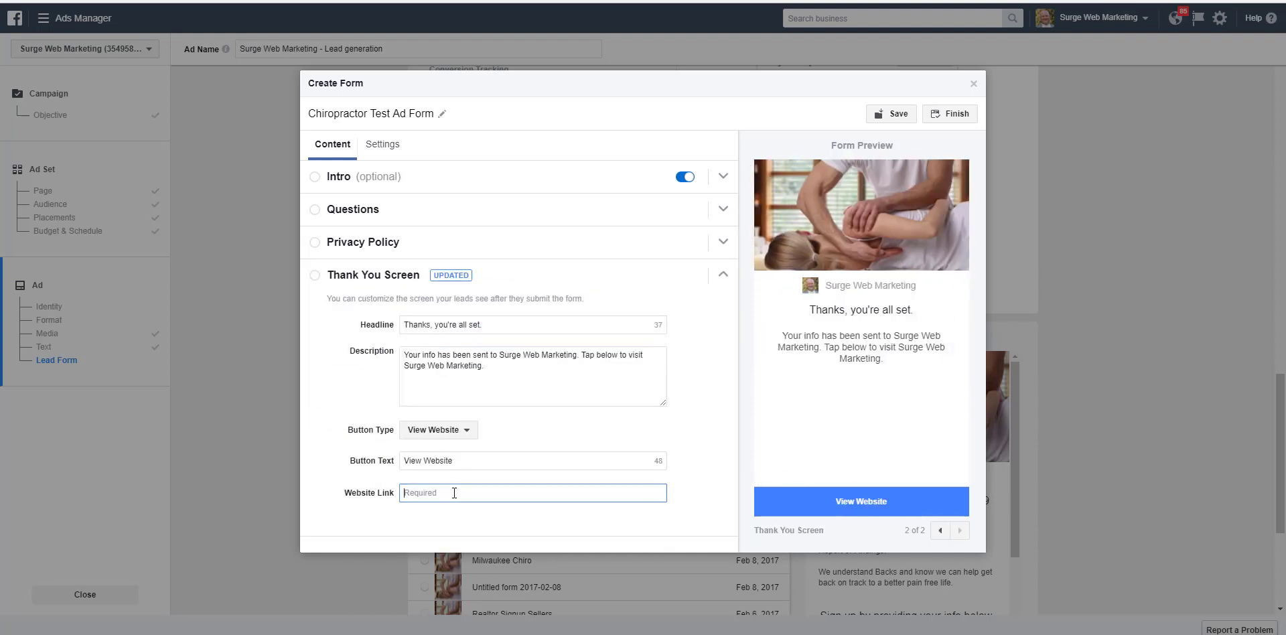
{"action": "type", "text": "http://www.surgewebmarketing.com"}
{"action": "left_click", "coordinate": [898, 116]}
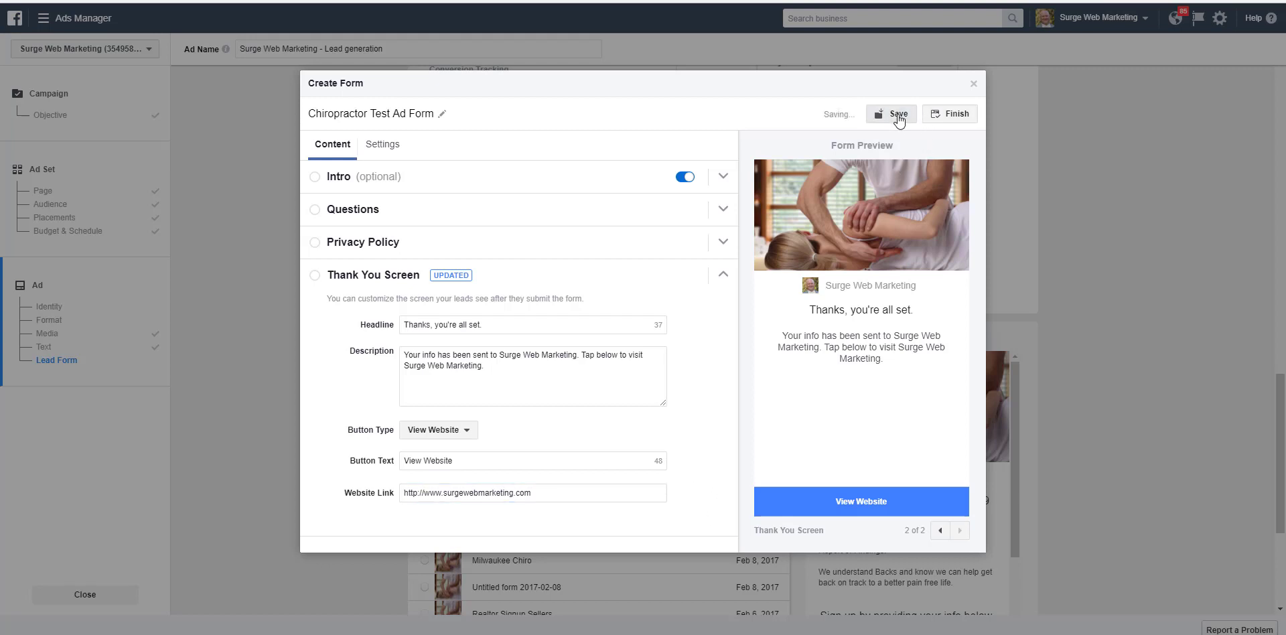
{"action": "left_click", "coordinate": [954, 114]}
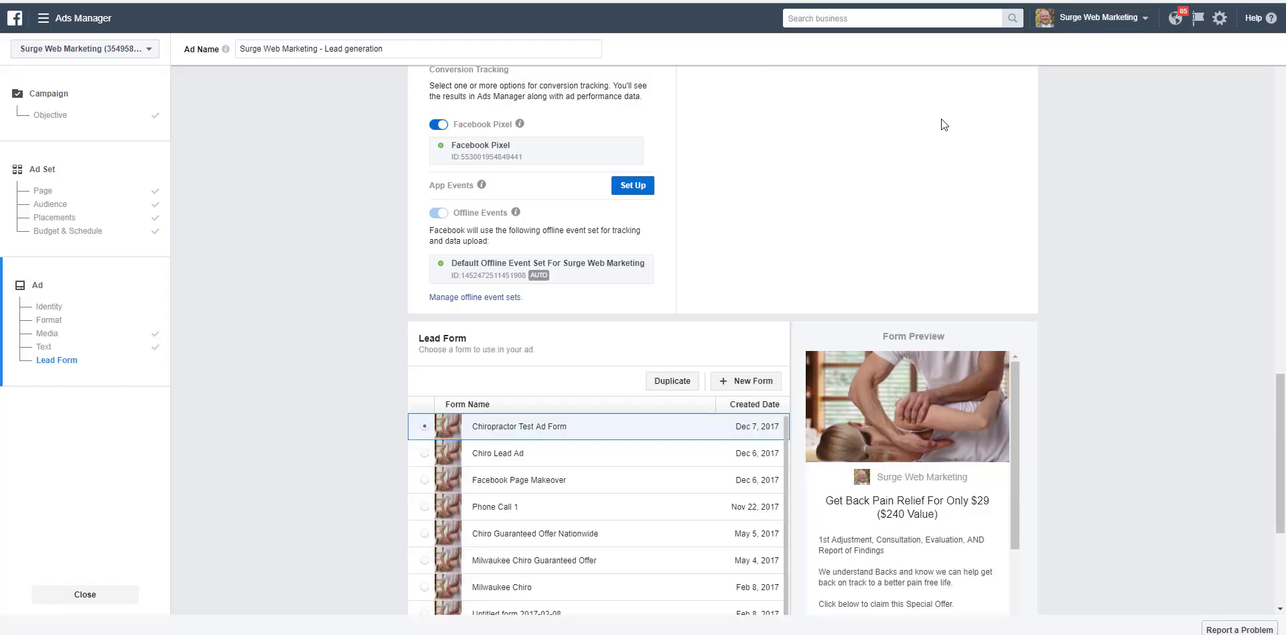
Step: Check the selected lead form's preview and the ad preview, and confirm the ad
{"action": "scroll", "coordinate": [927, 423], "scroll_direction": "down", "scroll_amount": 3}
{"action": "scroll", "coordinate": [941, 461], "scroll_direction": "up", "scroll_amount": 3}
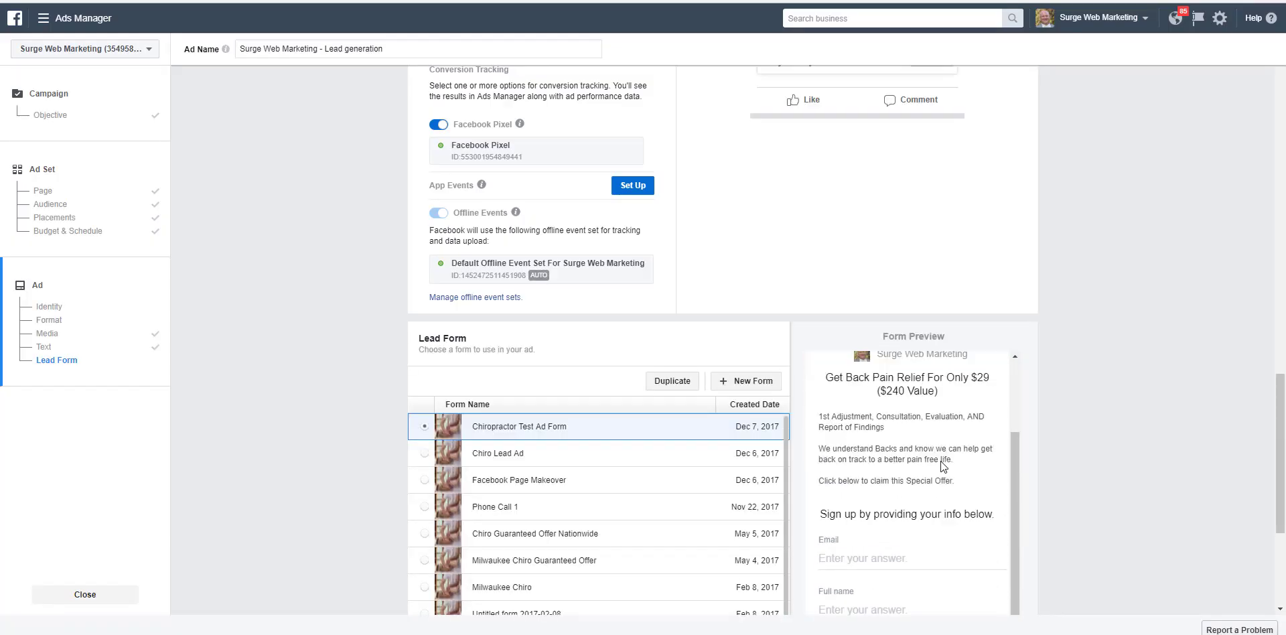
{"action": "scroll", "coordinate": [940, 460], "scroll_direction": "down", "scroll_amount": 3}
{"action": "scroll", "coordinate": [941, 461], "scroll_direction": "down", "scroll_amount": 3}
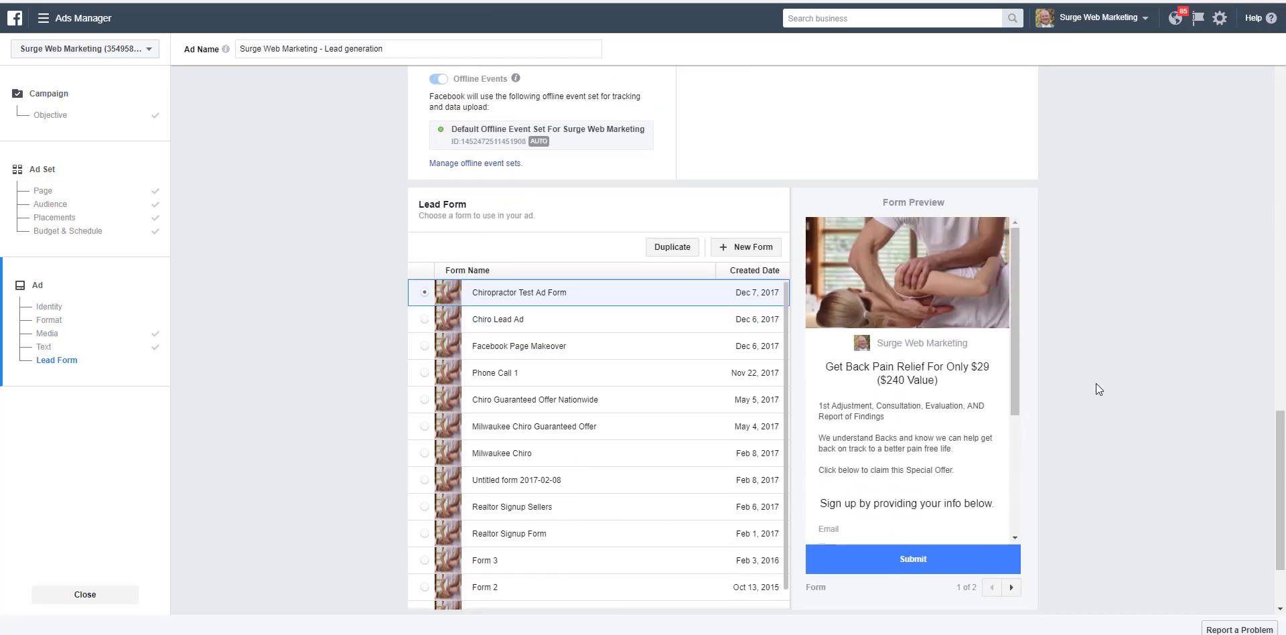
{"action": "scroll", "coordinate": [1137, 380], "scroll_direction": "up", "scroll_amount": 7}
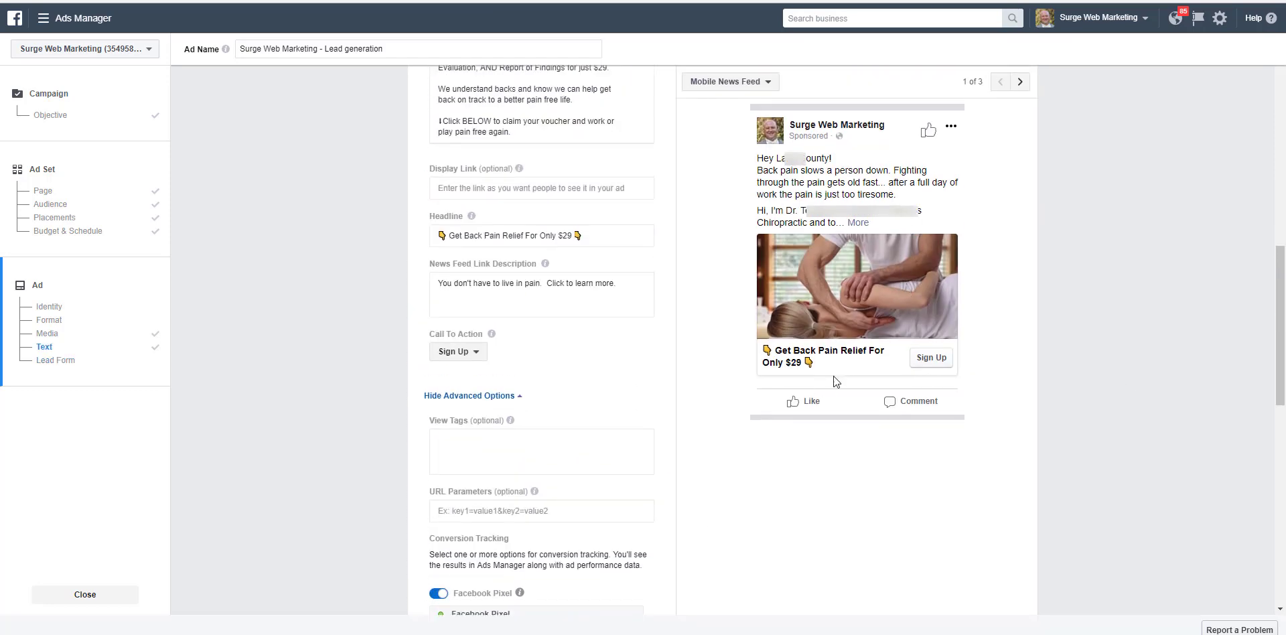
{"action": "scroll", "coordinate": [955, 367], "scroll_direction": "down", "scroll_amount": 7}
{"action": "scroll", "coordinate": [955, 367], "scroll_direction": "down", "scroll_amount": 3}
{"action": "scroll", "coordinate": [1092, 432], "scroll_direction": "down", "scroll_amount": 4}
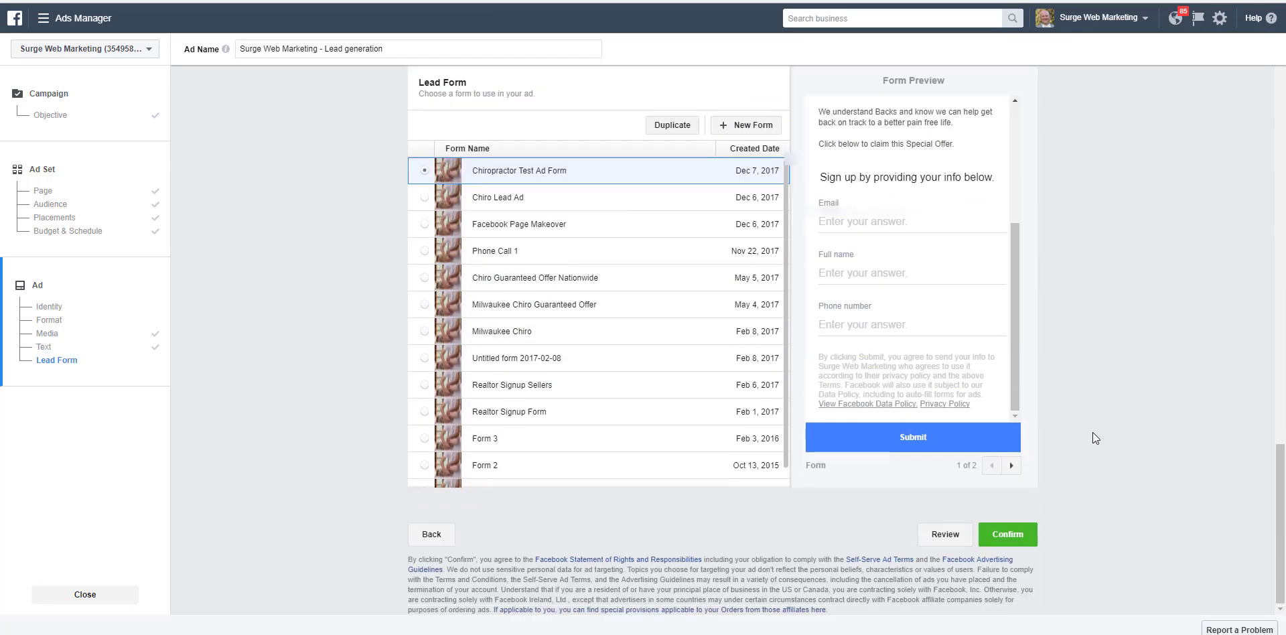
{"action": "left_click", "coordinate": [999, 537]}
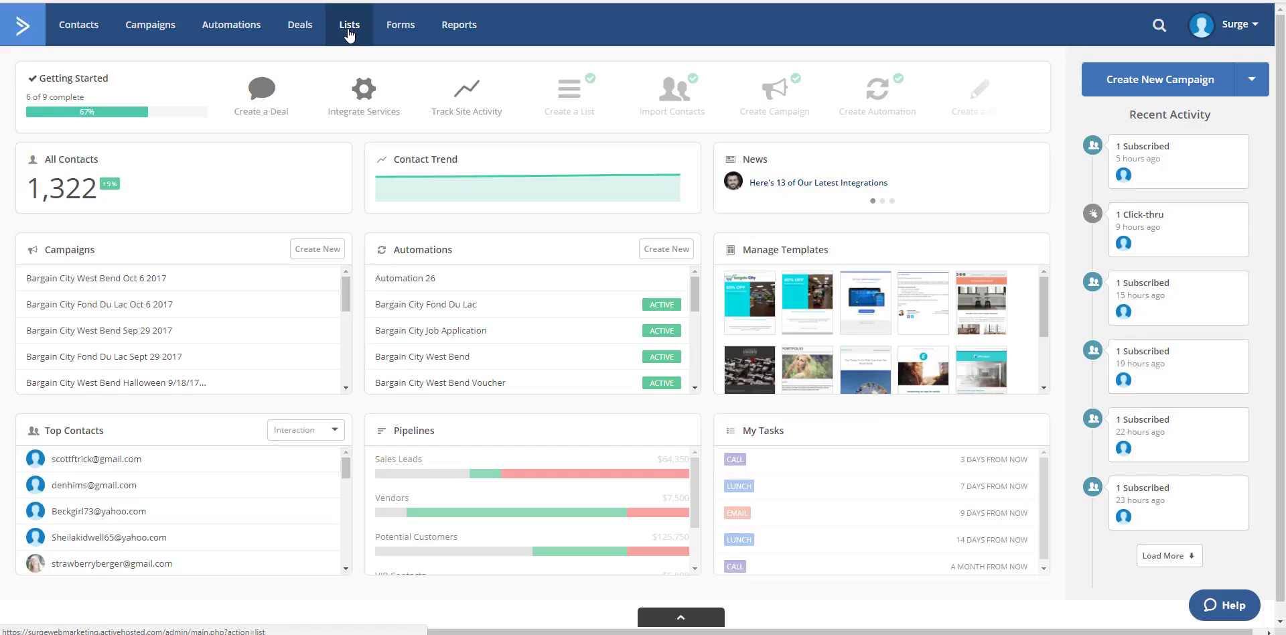
Step: In ActiveCampaign, start a new contact list named "Milwaukee Chiropractic Test"
{"action": "left_click", "coordinate": [349, 30]}
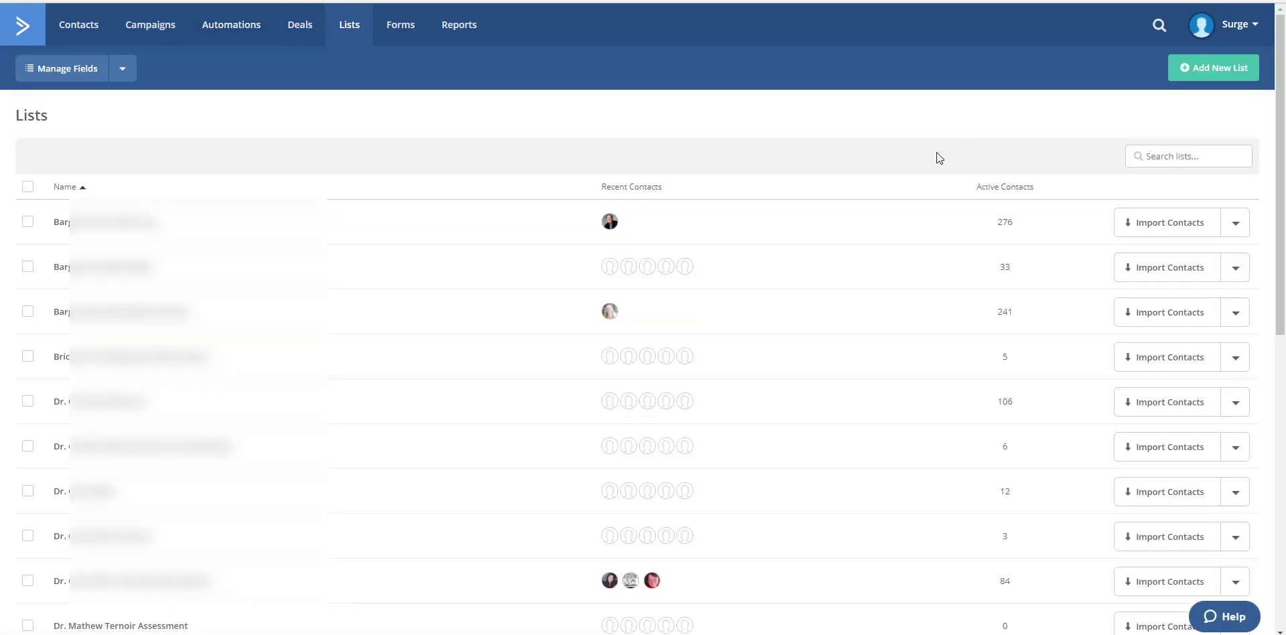
{"action": "left_click", "coordinate": [1209, 67]}
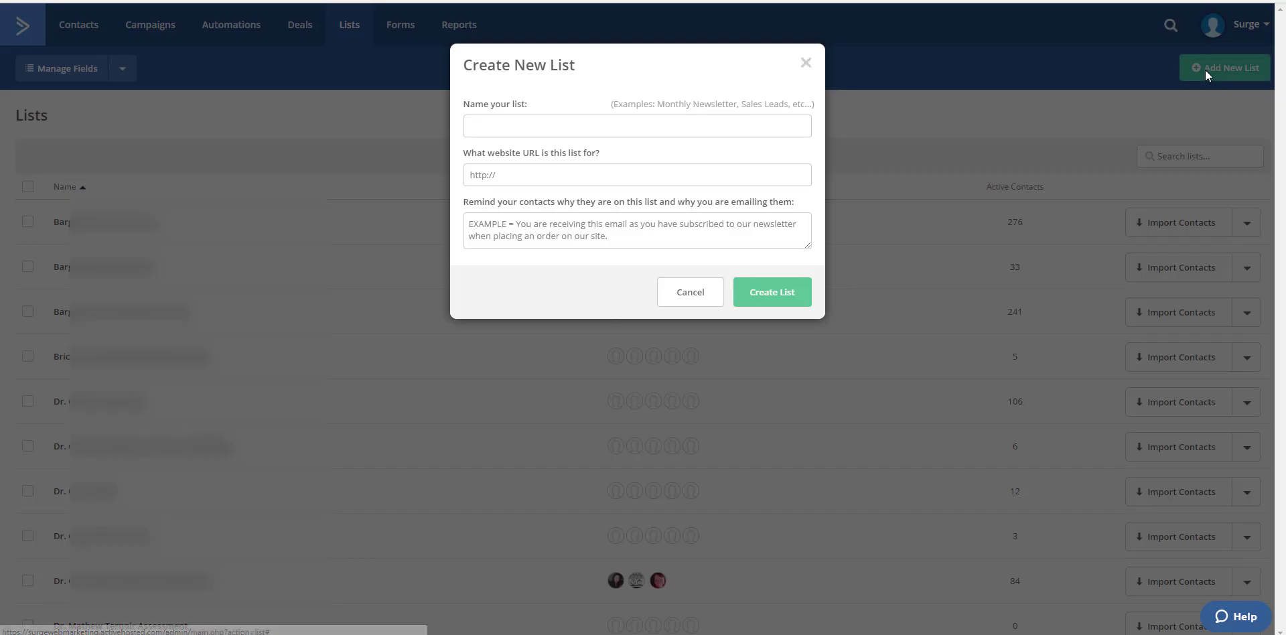
{"action": "left_click", "coordinate": [579, 124]}
{"action": "type", "text": "Milwaukee Chiroprac"}
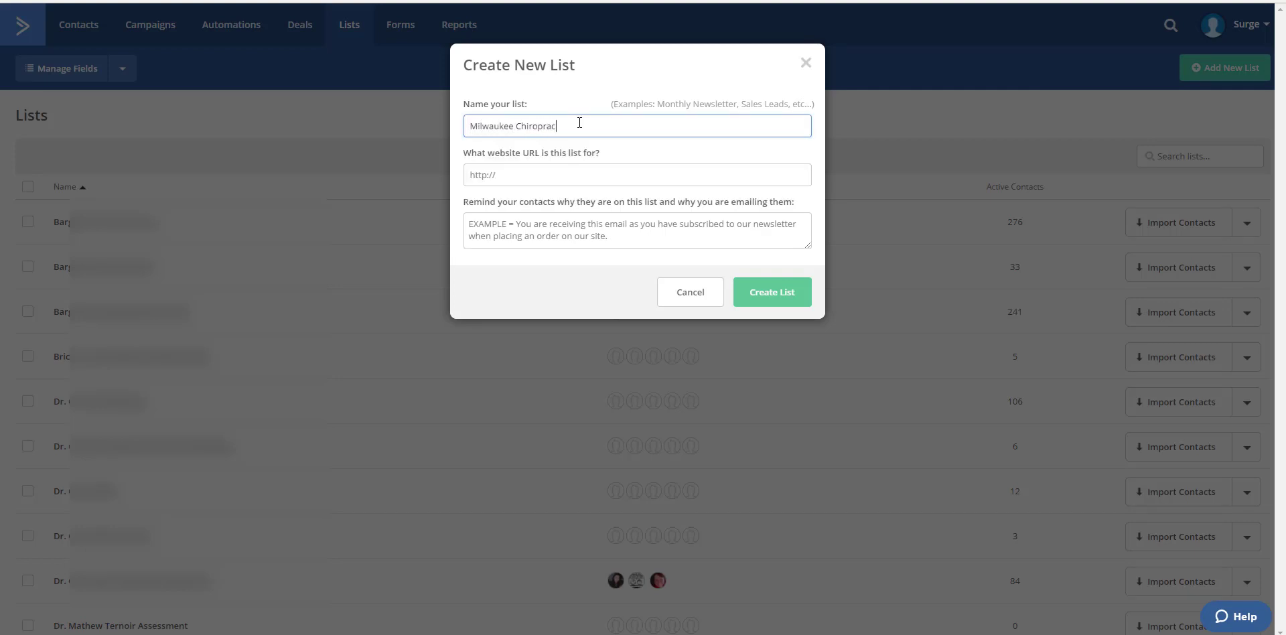
{"action": "type", "text": "tic Test"}
{"action": "left_click", "coordinate": [574, 175]}
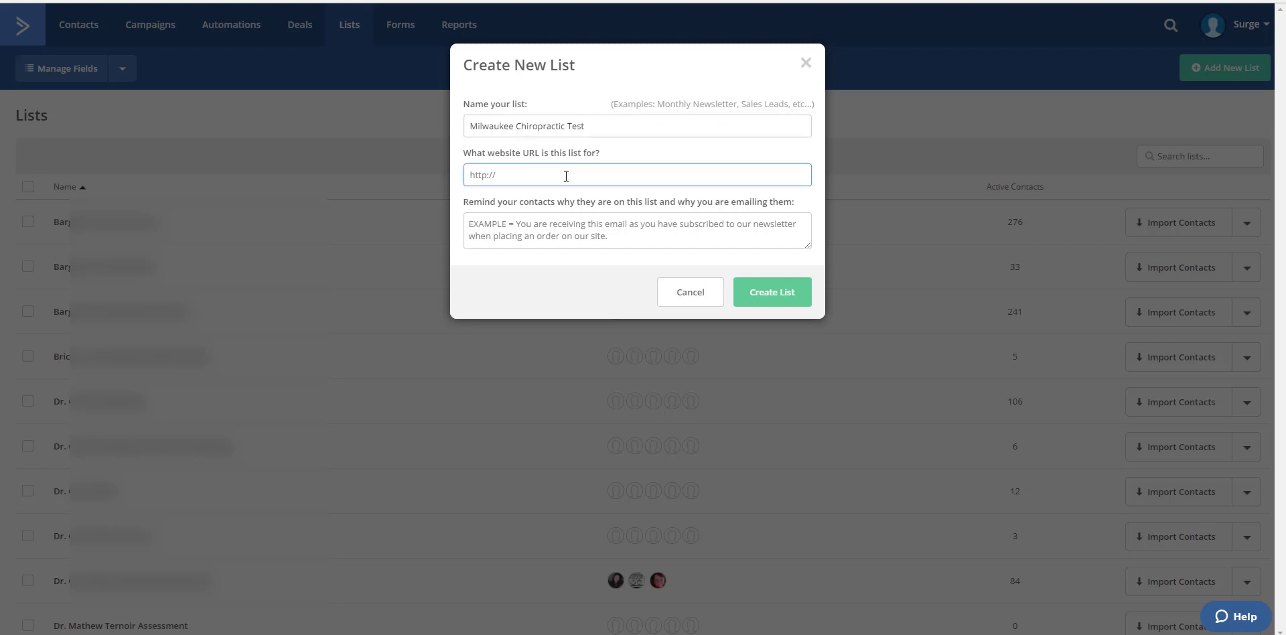
{"action": "type", "text": "http://www.surgewebmarketing.com"}
{"action": "left_click", "coordinate": [568, 228]}
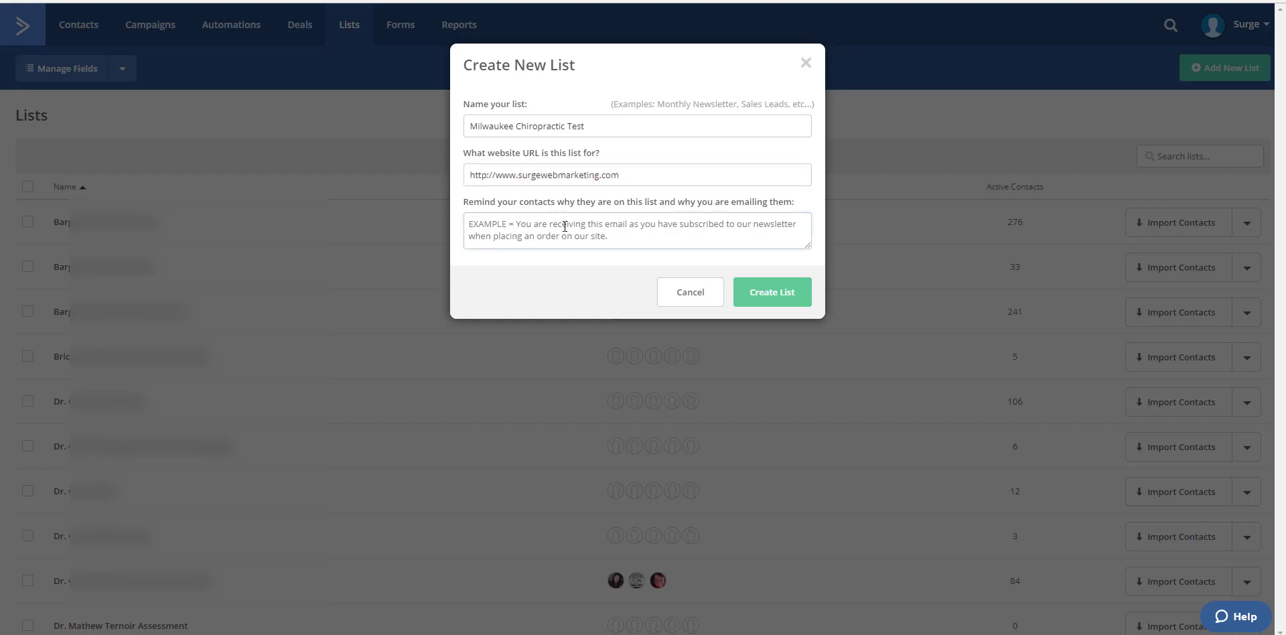
{"action": "type", "text": "Opted"}
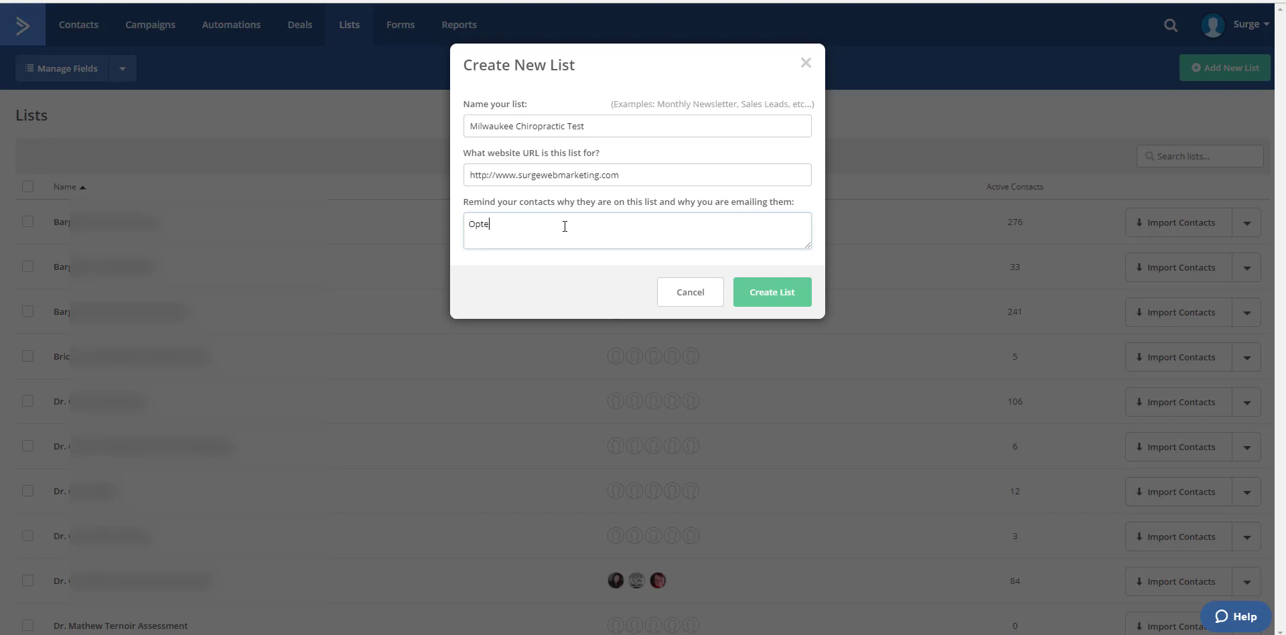
{"action": "type", "text": " in for offer."}
{"action": "left_click", "coordinate": [784, 292]}
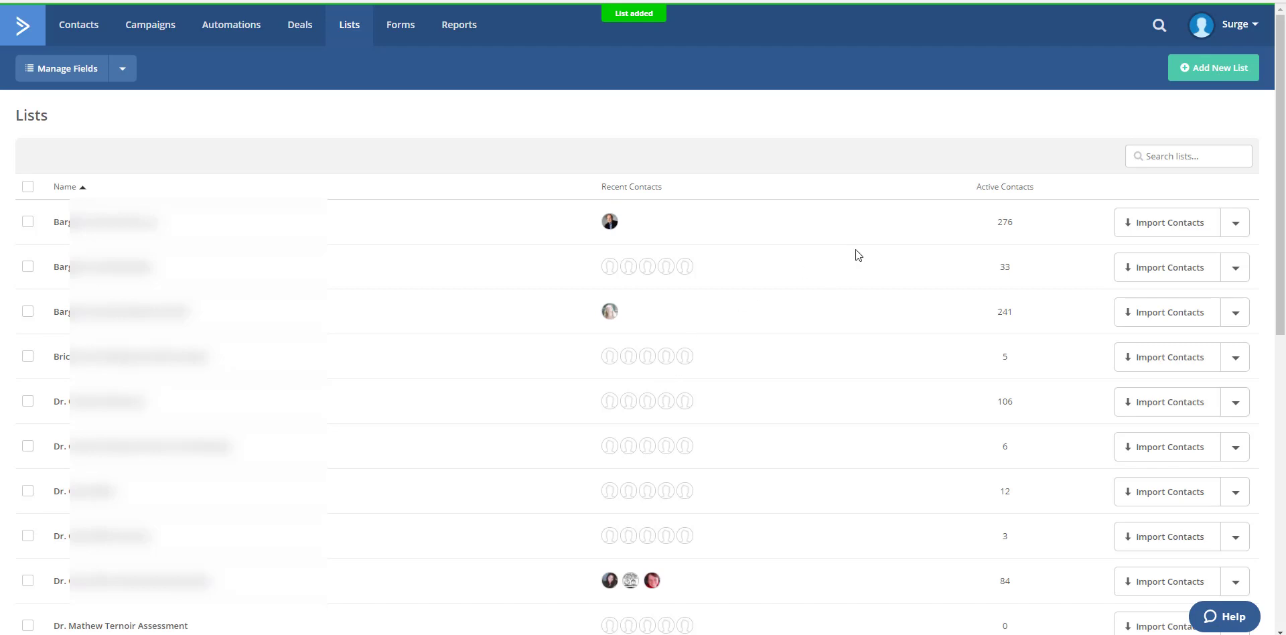
{"action": "scroll", "coordinate": [789, 261], "scroll_direction": "down", "scroll_amount": 3}
{"action": "scroll", "coordinate": [788, 263], "scroll_direction": "up", "scroll_amount": 3}
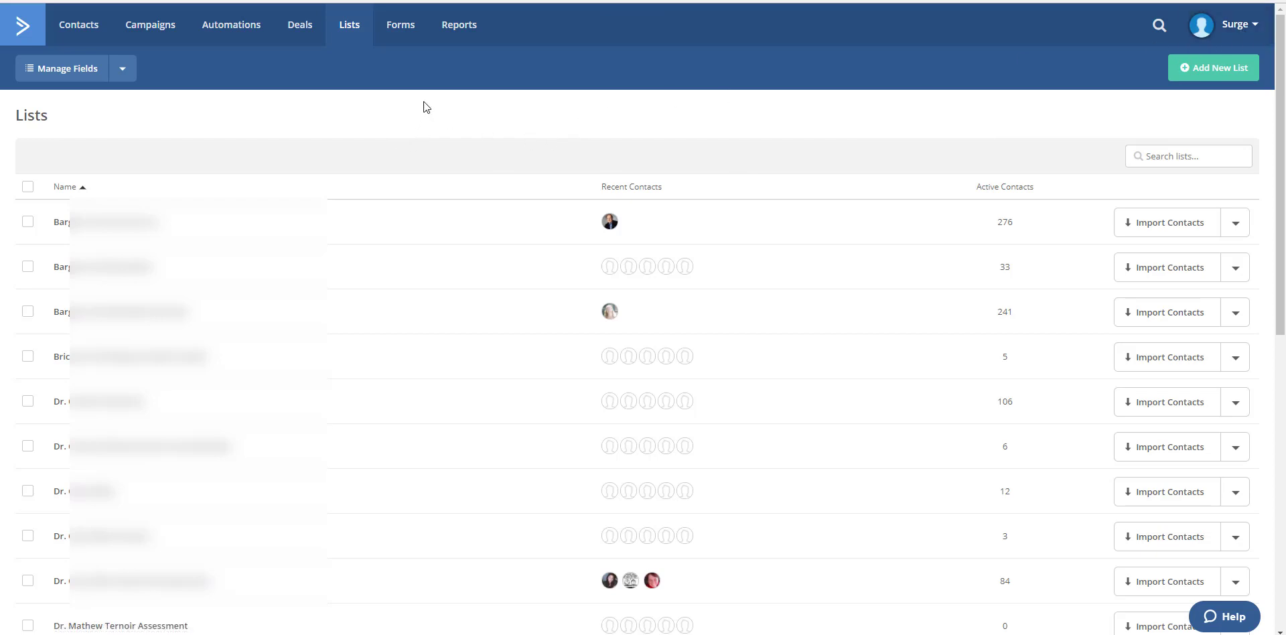
Step: Create a new automation using the Start from Scratch recipe
{"action": "left_click", "coordinate": [234, 27]}
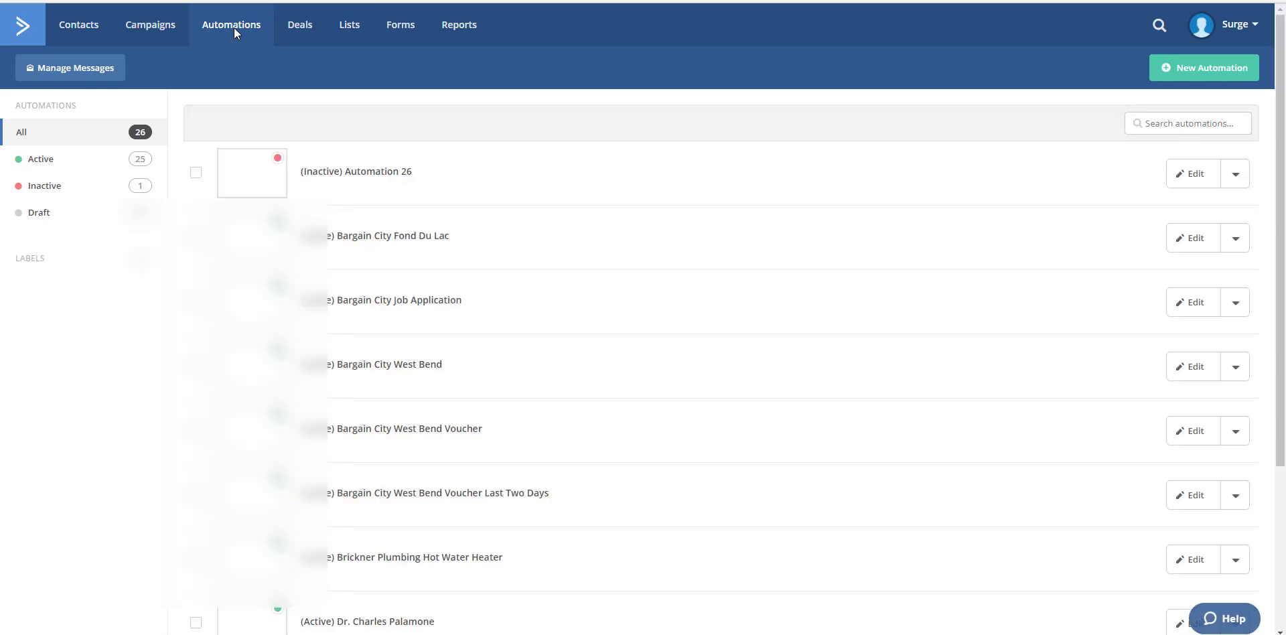
{"action": "left_click", "coordinate": [1192, 72]}
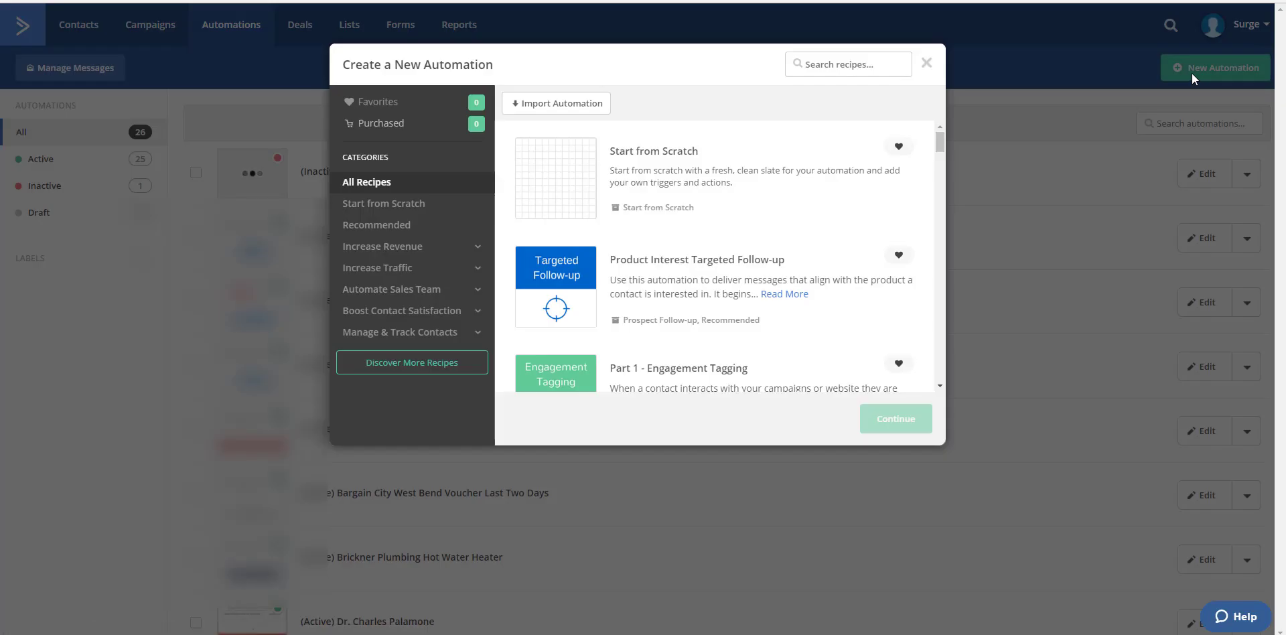
{"action": "left_click", "coordinate": [640, 178]}
{"action": "left_click", "coordinate": [895, 419]}
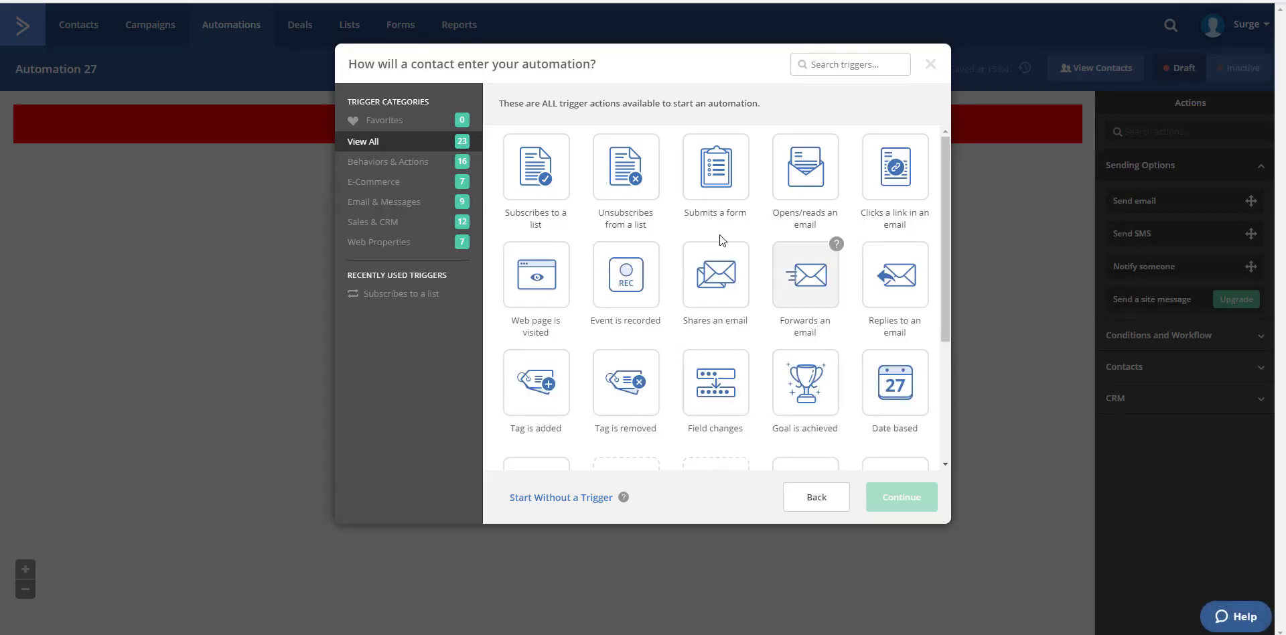
Step: Add a start trigger for contacts subscribing to the Milwaukee Chiropractic Test list, running once, and dismiss the new action prompt
{"action": "left_click", "coordinate": [539, 168]}
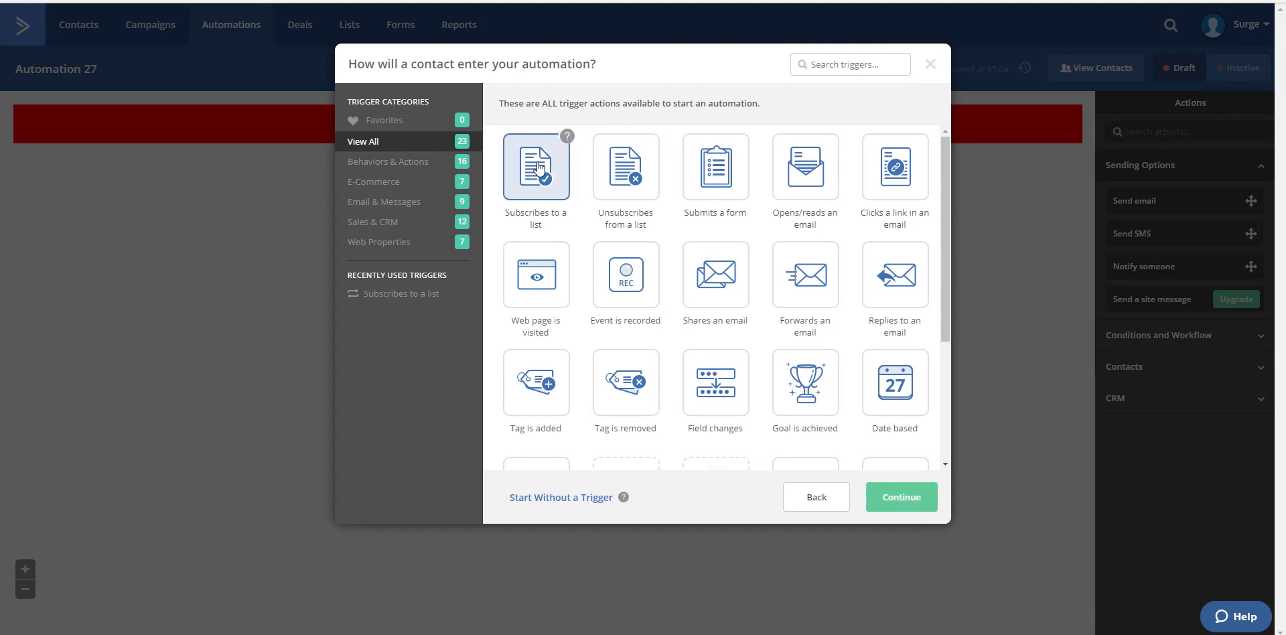
{"action": "left_click", "coordinate": [905, 503]}
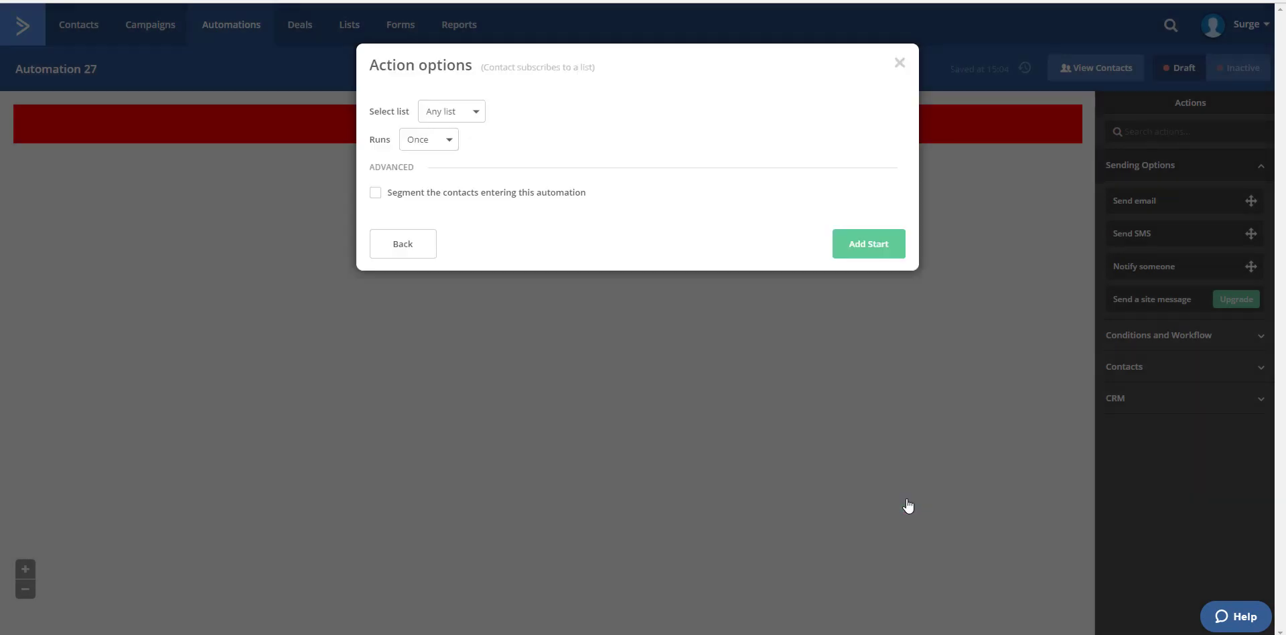
{"action": "left_click", "coordinate": [406, 196]}
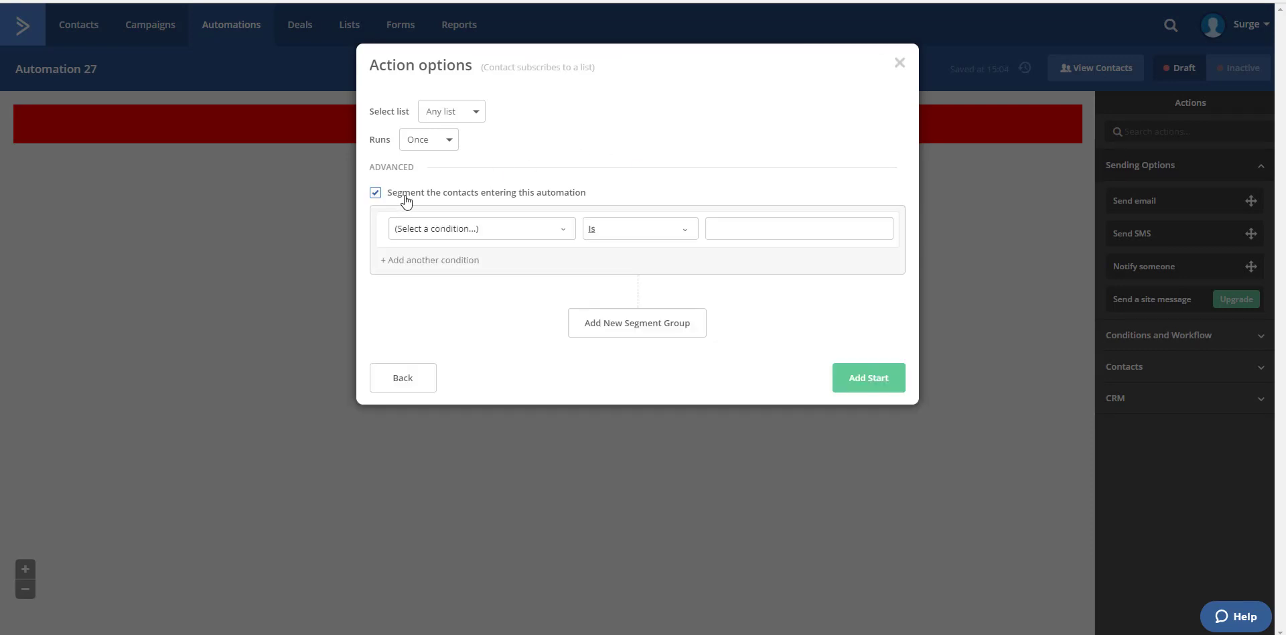
{"action": "left_click", "coordinate": [405, 196]}
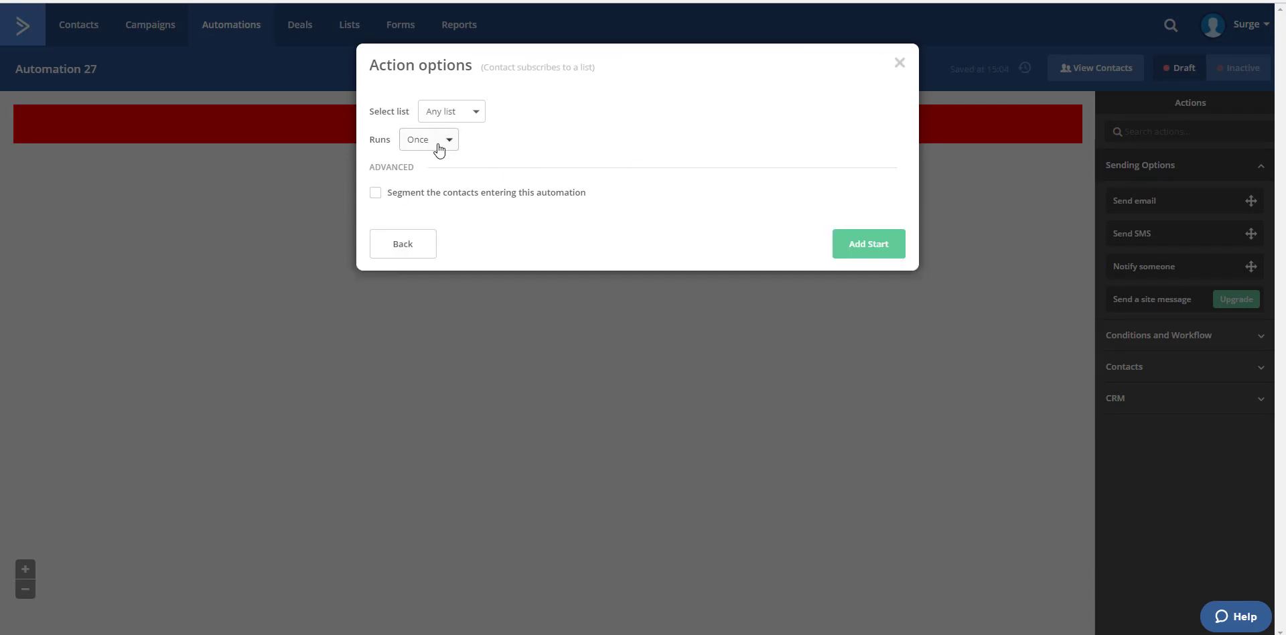
{"action": "left_click", "coordinate": [467, 112]}
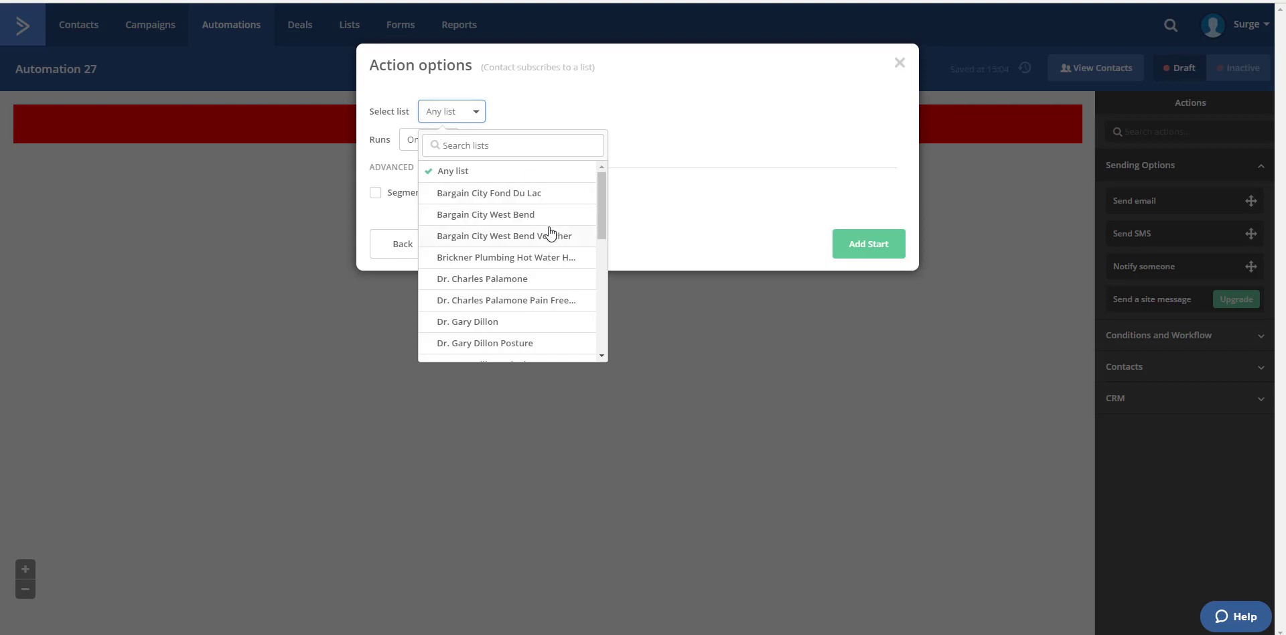
{"action": "scroll", "coordinate": [557, 247], "scroll_direction": "down", "scroll_amount": 6}
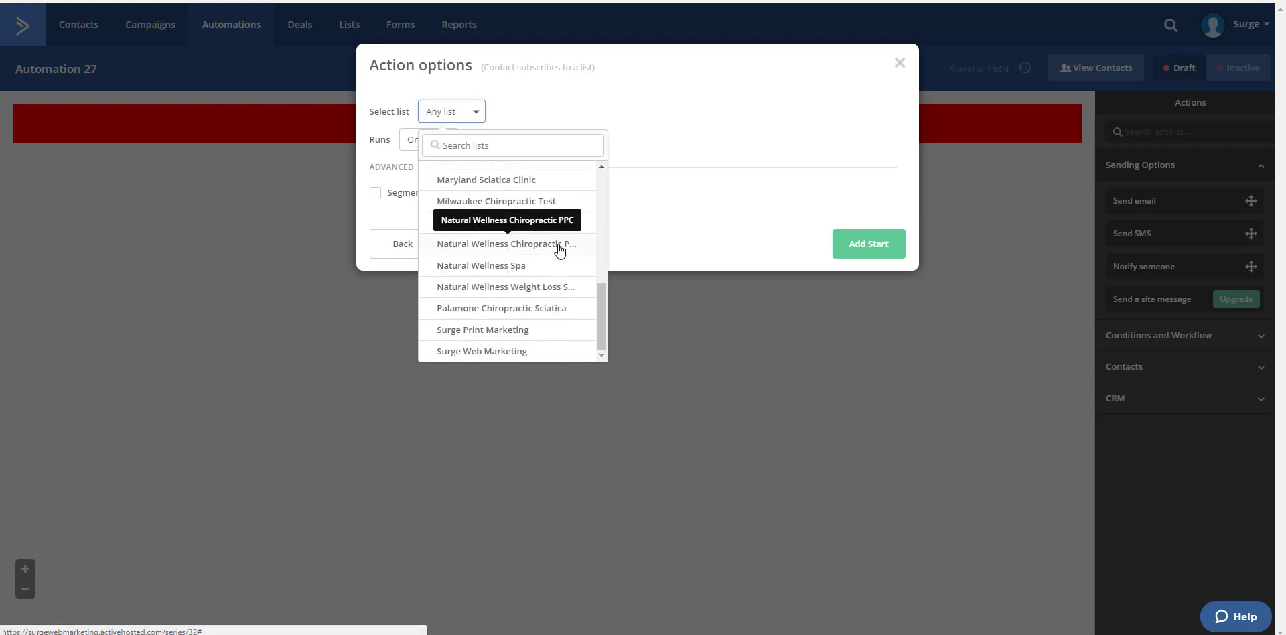
{"action": "left_click", "coordinate": [487, 201]}
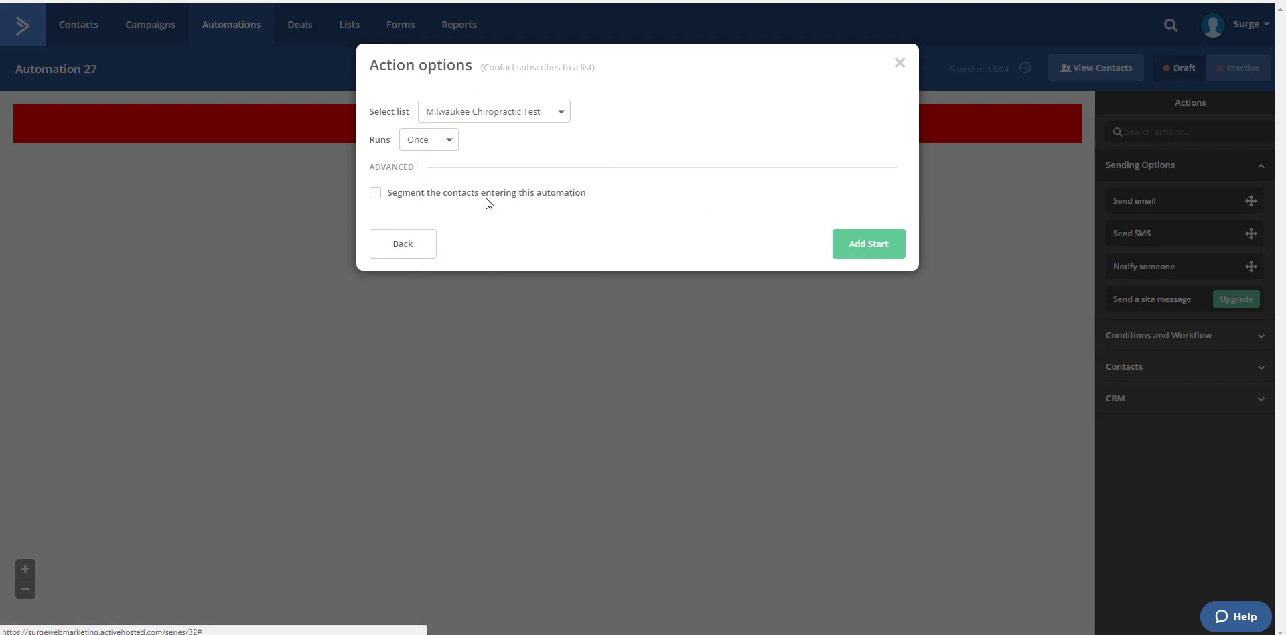
{"action": "left_click", "coordinate": [868, 244]}
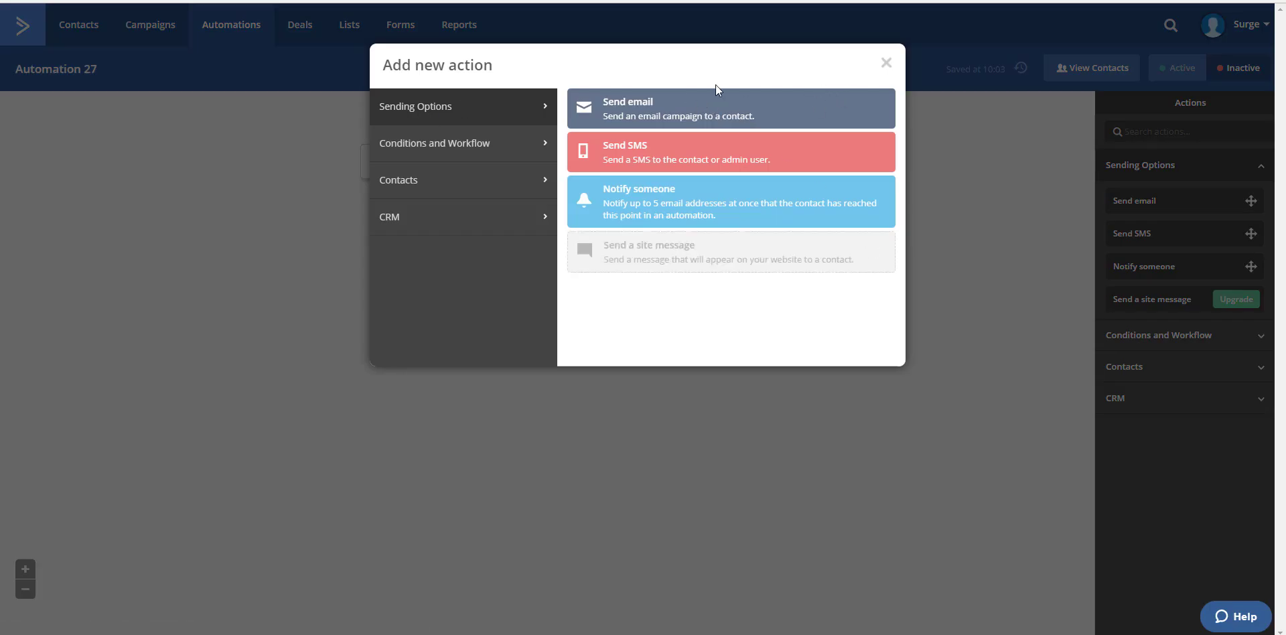
{"action": "left_click", "coordinate": [884, 63]}
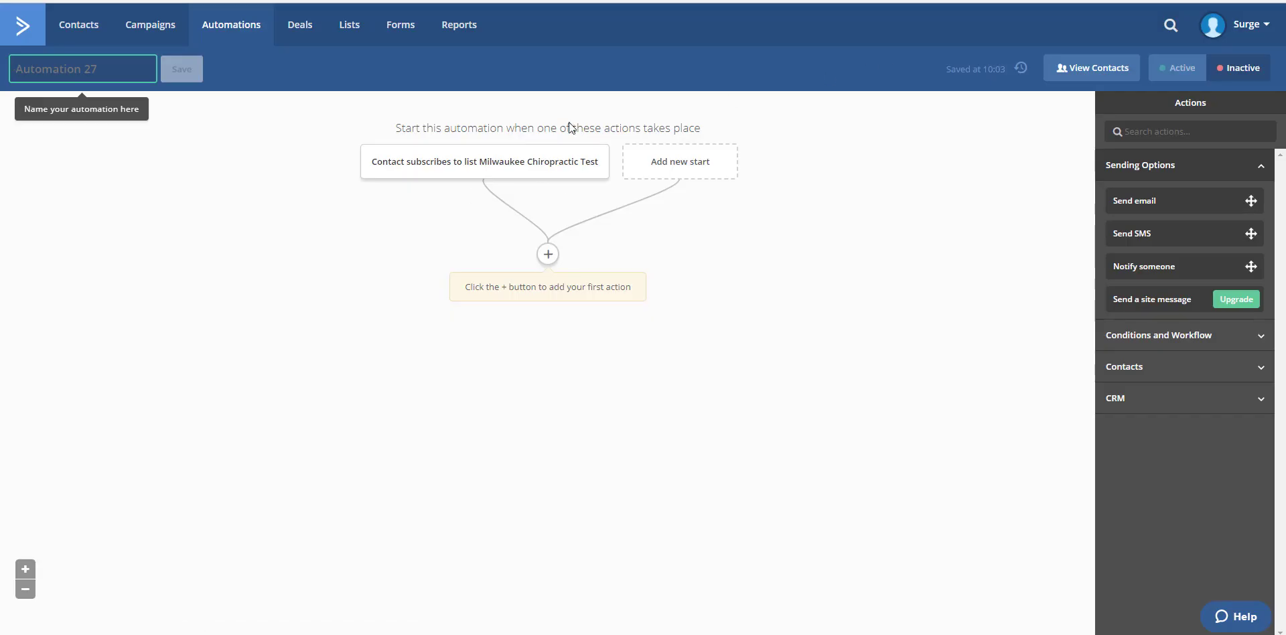
Step: Add a Send SMS action to the contact and begin its message with "Hi" followed by the full name personalization tag
{"action": "mouse_move", "coordinate": [439, 166]}
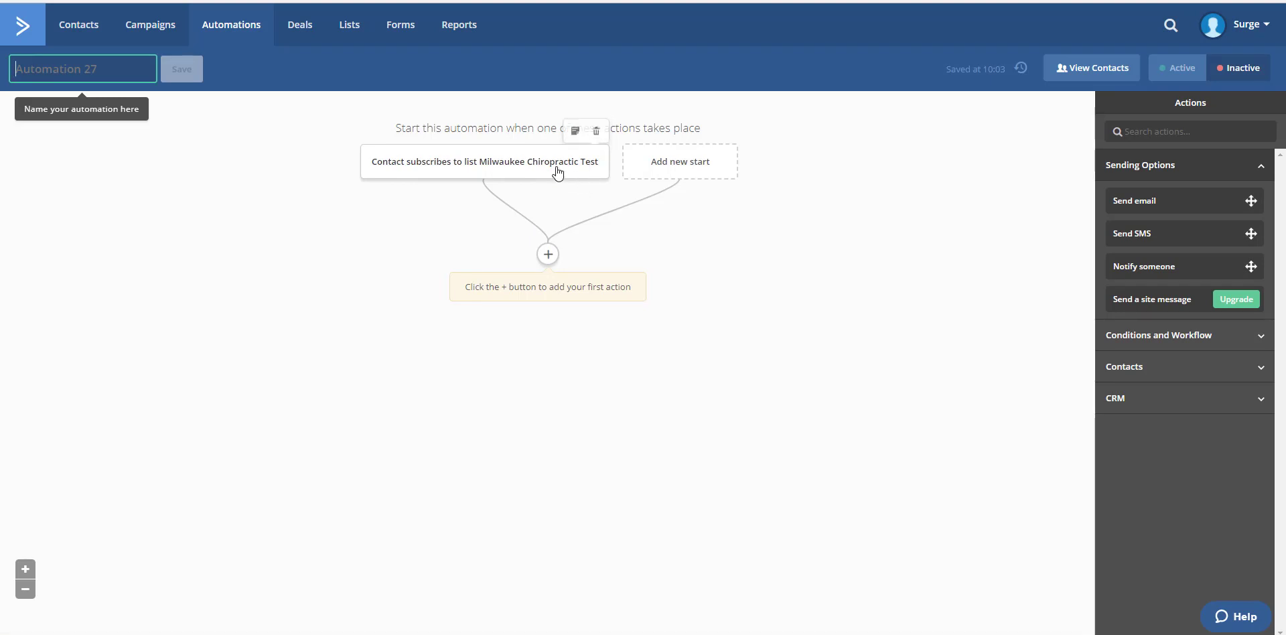
{"action": "left_click", "coordinate": [547, 254]}
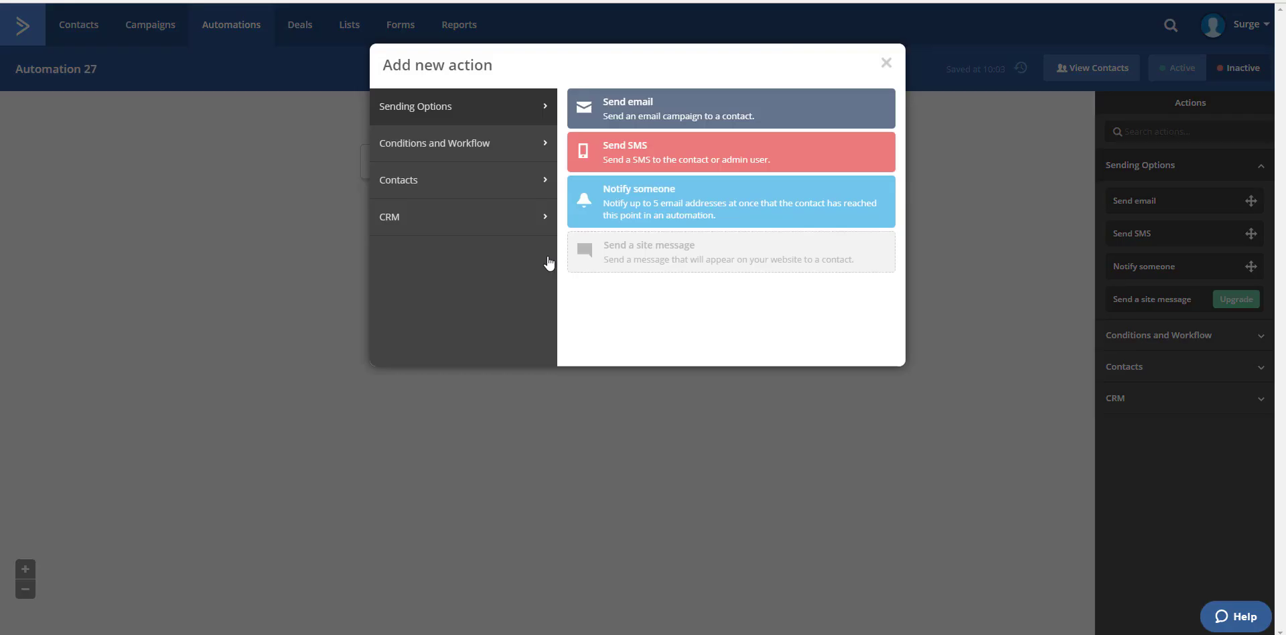
{"action": "left_click", "coordinate": [633, 154]}
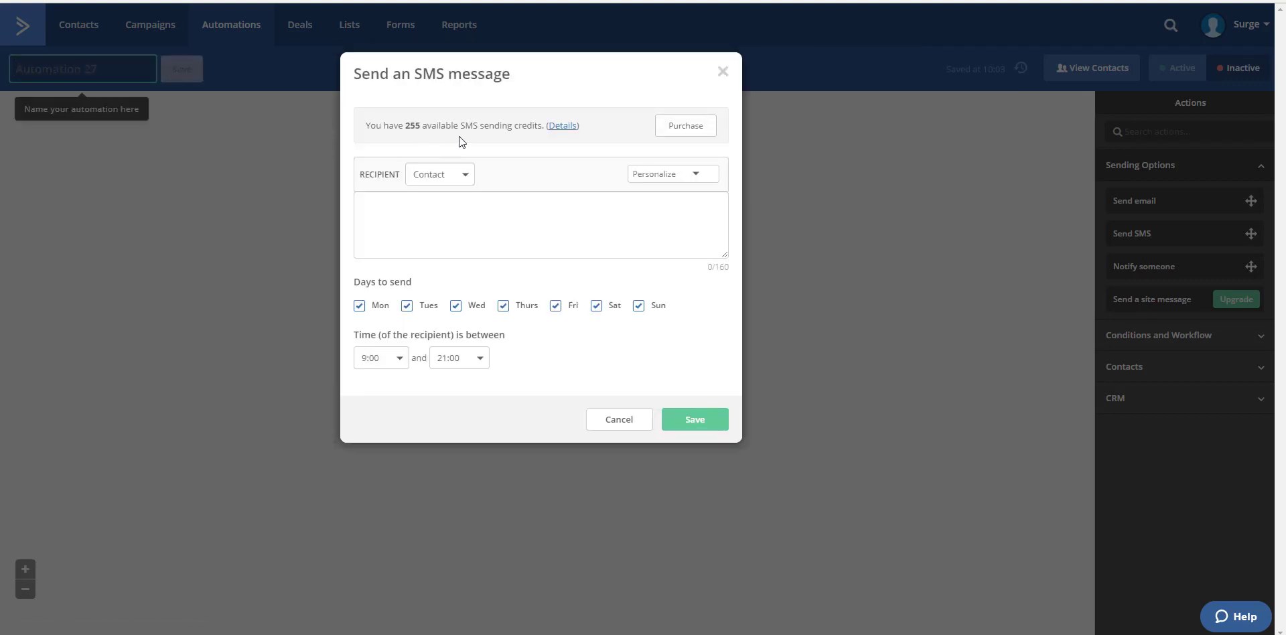
{"action": "left_click", "coordinate": [473, 208]}
{"action": "key", "text": "BackSpace"}
{"action": "key", "text": "BackSpace"}
{"action": "type", "text": "Hi"}
{"action": "left_click", "coordinate": [693, 176]}
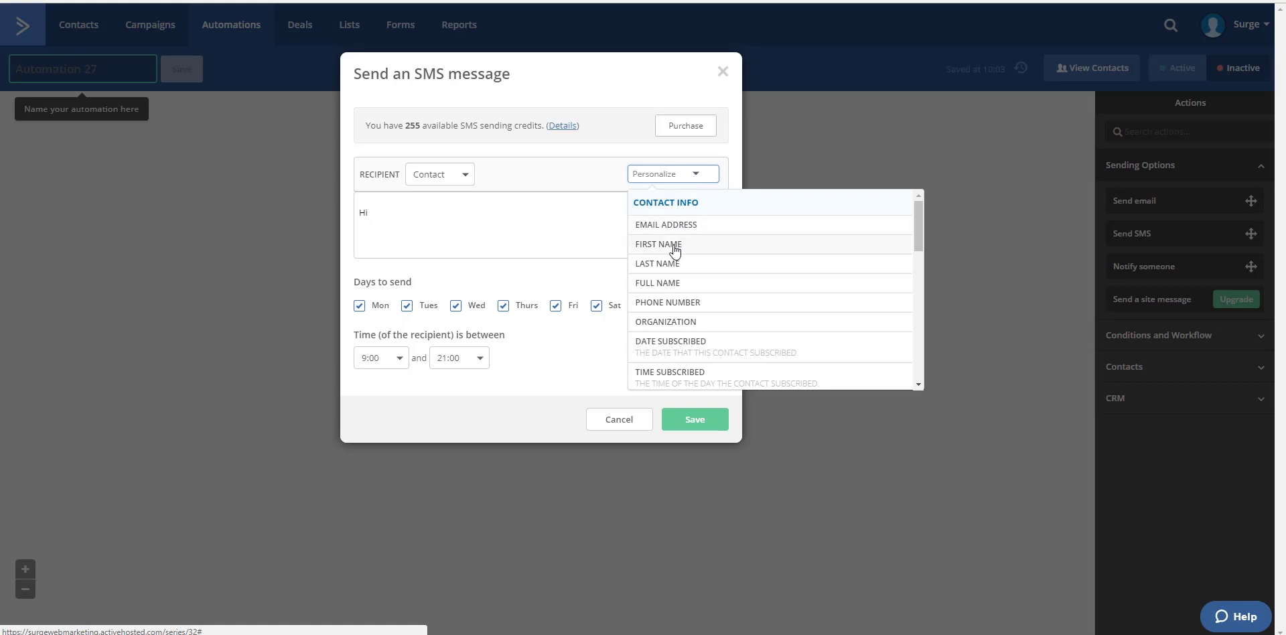
{"action": "left_click", "coordinate": [670, 287]}
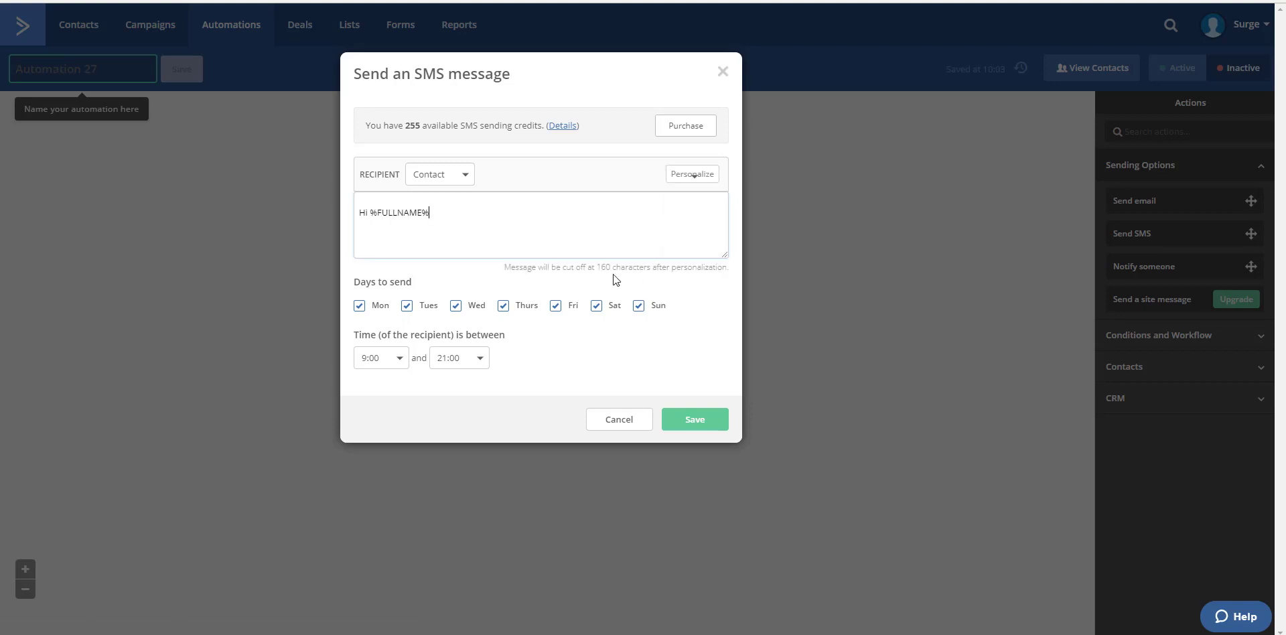
Step: Continue the SMS text after the name tag with ", thanks for claiming our voucher. Please call"
{"action": "type", "text": ", thanks for"}
{"action": "type", "text": " opting in to"}
{"action": "key", "text": "BackSpace"}
{"action": "key", "text": "BackSpace"}
{"action": "key", "text": "BackSpace"}
{"action": "key", "text": "BackSpace"}
{"action": "key", "text": "BackSpace"}
{"action": "key", "text": "BackSpace"}
{"action": "key", "text": "BackSpace"}
{"action": "key", "text": "BackSpace"}
{"action": "key", "text": "BackSpace"}
{"action": "key", "text": "BackSpace"}
{"action": "key", "text": "BackSpace"}
{"action": "key", "text": "BackSpace"}
{"action": "type", "text": "claiming our voucher.  Please "}
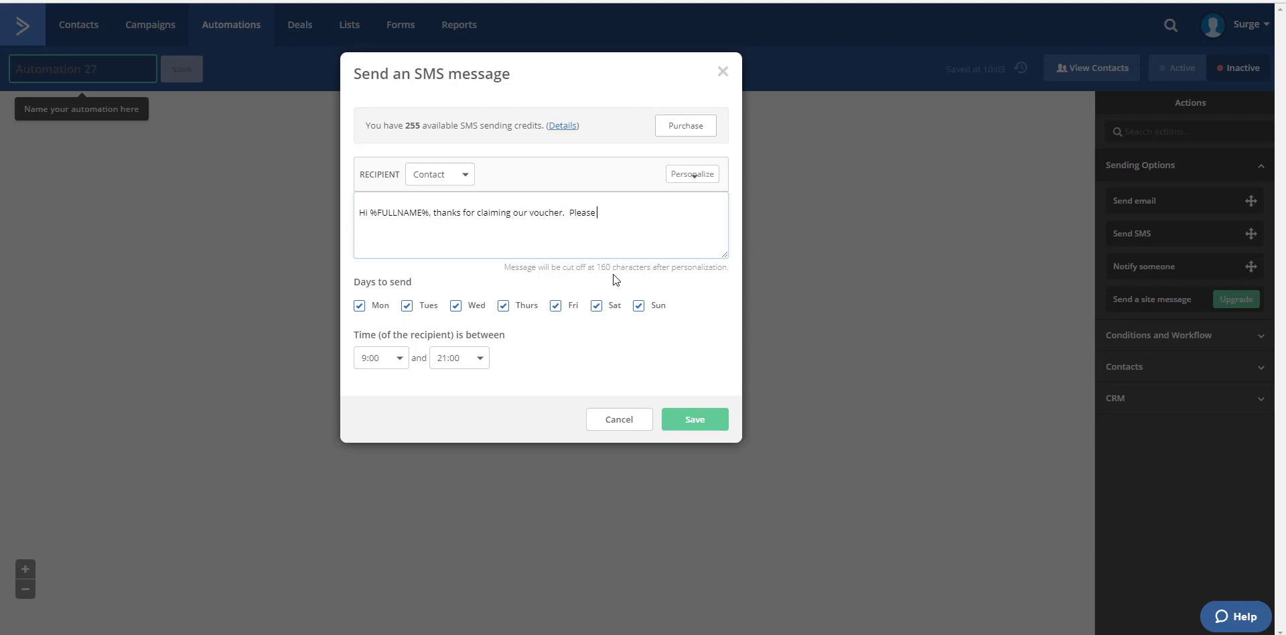
{"action": "type", "text": "call 414-55"}
{"action": "type", "text": "5-1234 to"}
{"action": "type", "text": " claim"}
{"action": "type", "text": " your"}
Step: Complete the SMS sentence with the office phone number and "to schedule your appointment."
{"action": "key", "text": "BackSpace"}
{"action": "key", "text": "BackSpace"}
{"action": "key", "text": "BackSpace"}
{"action": "key", "text": "BackSpace"}
{"action": "key", "text": "BackSpace"}
{"action": "key", "text": "BackSpace"}
{"action": "key", "text": "BackSpace"}
{"action": "key", "text": "BackSpace"}
{"action": "key", "text": "BackSpace"}
{"action": "key", "text": "BackSpace"}
{"action": "type", "text": "scheduel"}
{"action": "key", "text": "BackSpace"}
{"action": "type", "text": "le your app"}
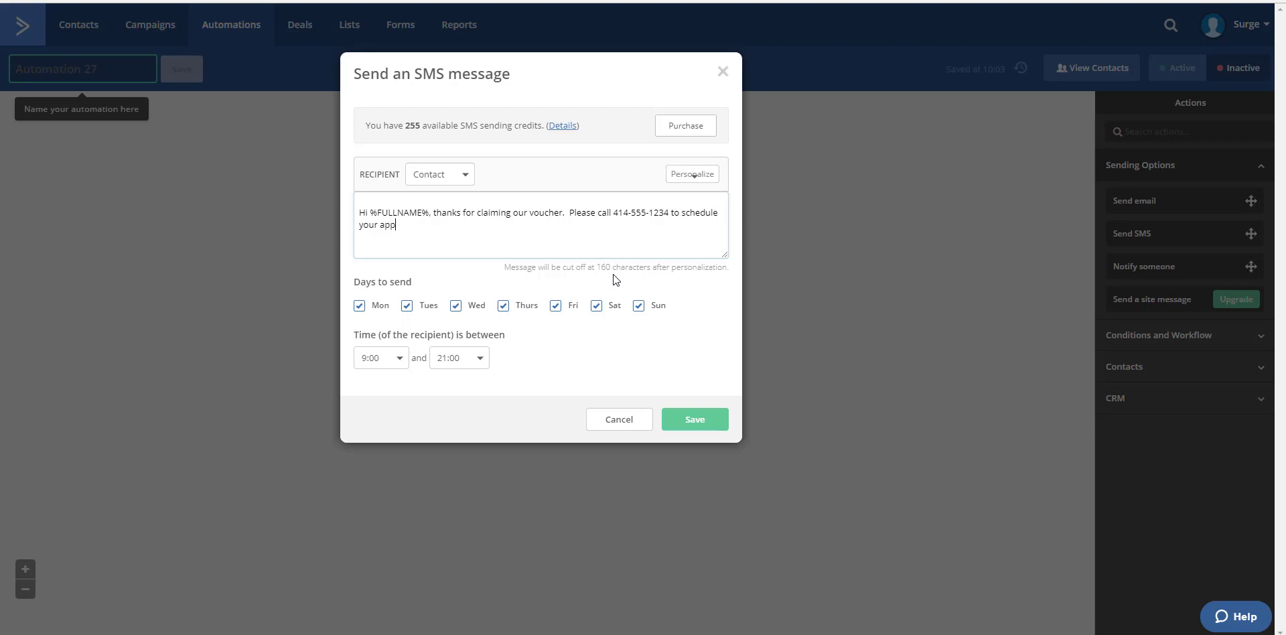
{"action": "type", "text": "ointment."}
Step: Insert "this is" with the doctor's name and a period after the full name tag, and capitalize "Thanks" as a new sentence
{"action": "left_click", "coordinate": [582, 229]}
{"action": "type", "text": "this is Dr. Smith"}
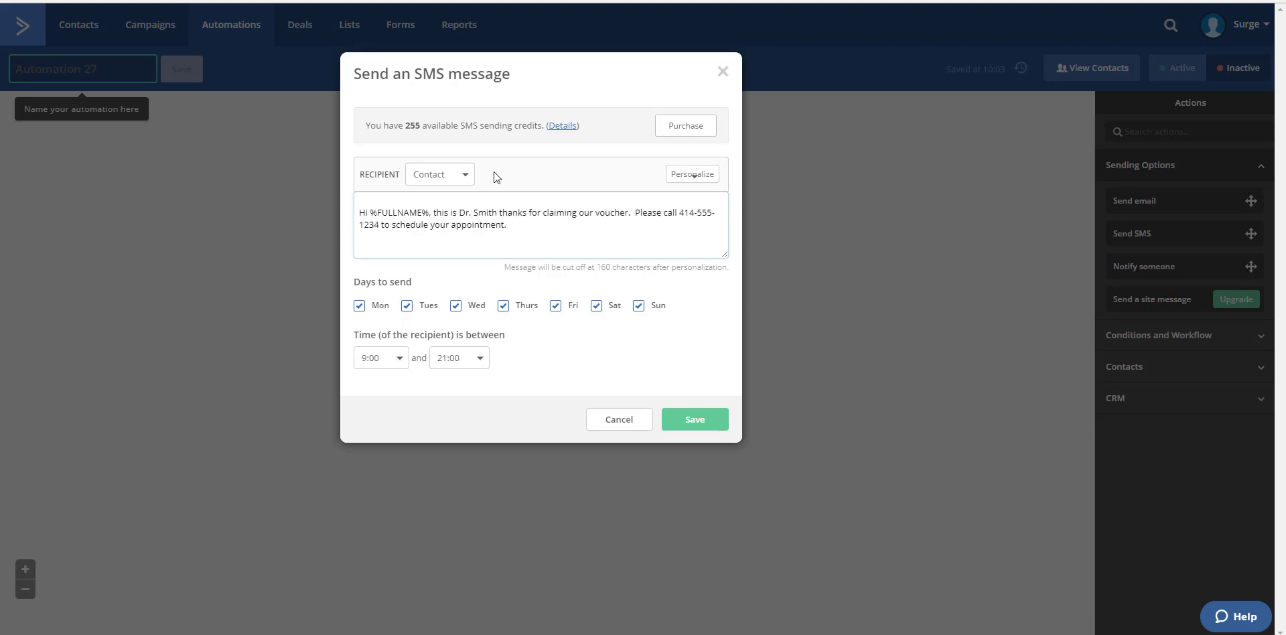
{"action": "type", "text": "."}
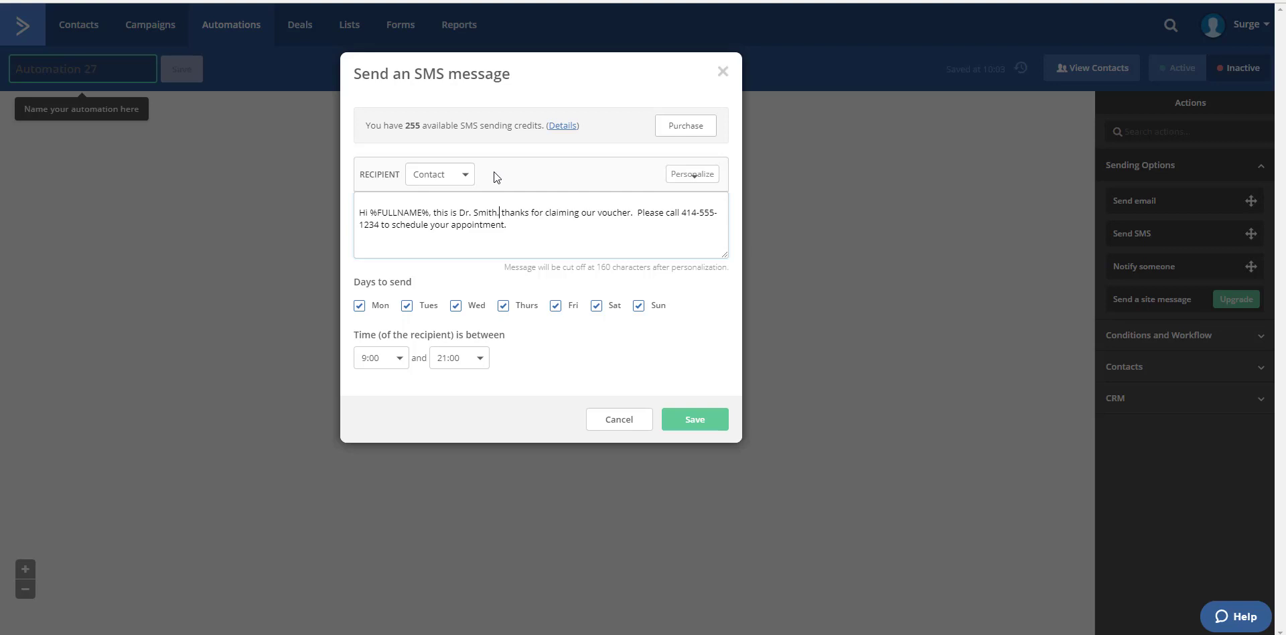
{"action": "key", "text": "Delete"}
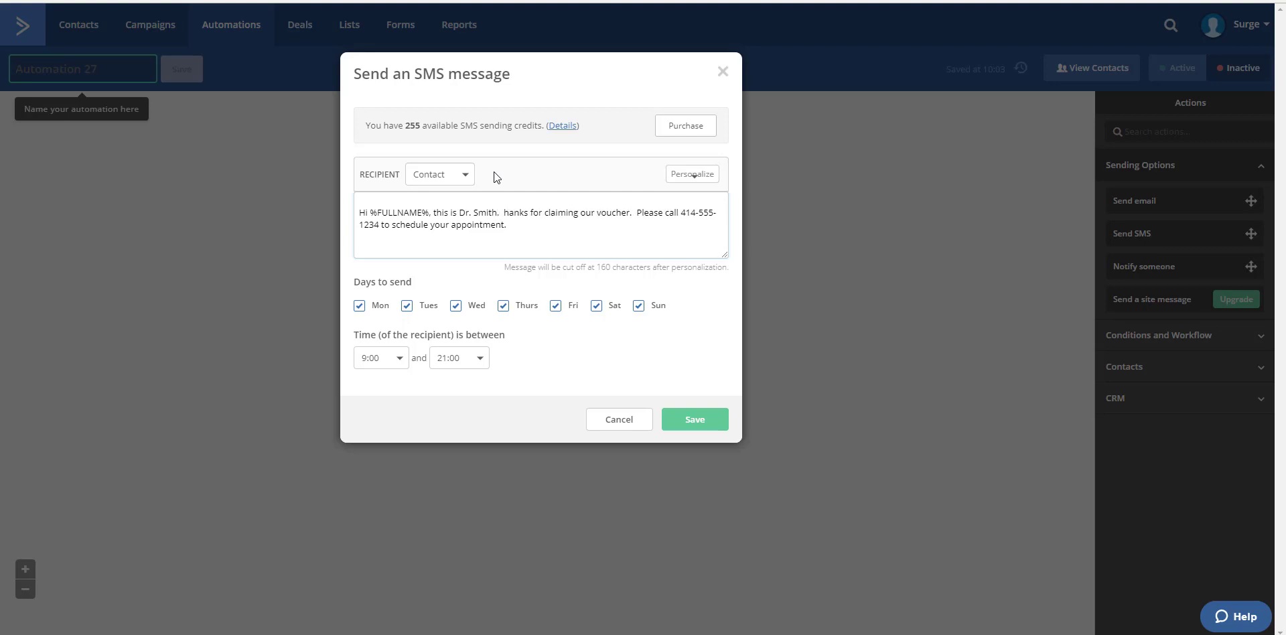
{"action": "type", "text": "T"}
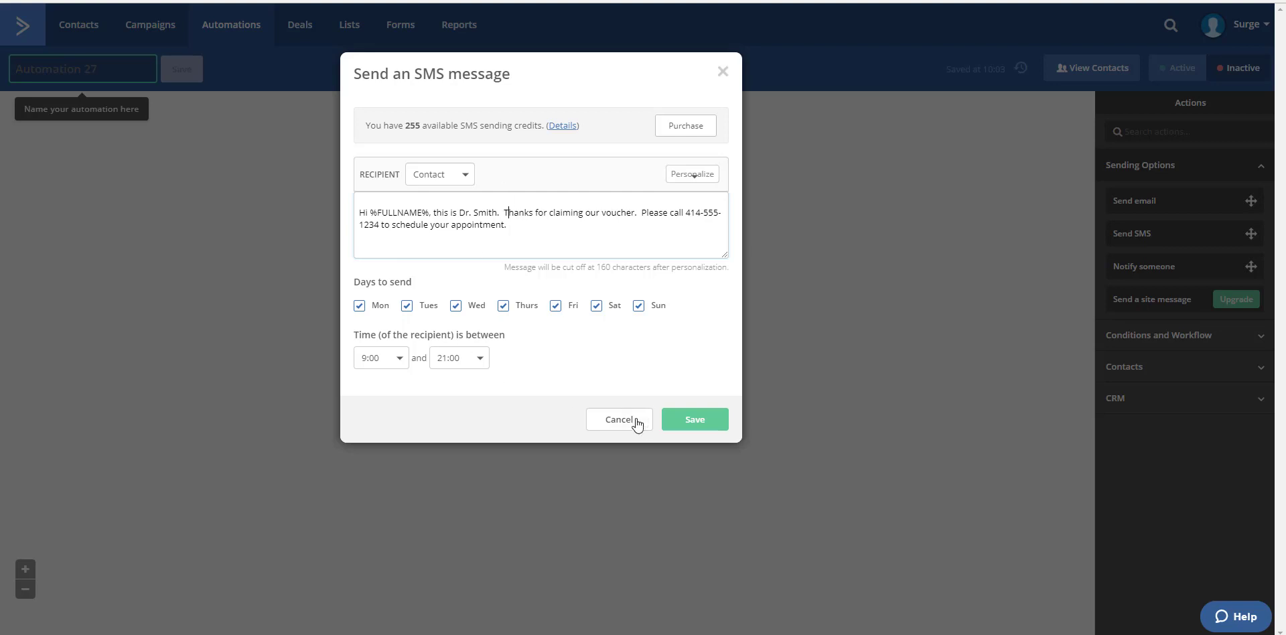
Step: Set the SMS sending window to between 0:00 and 24:00 and save the SMS action
{"action": "left_click_drag", "start_coordinate": [416, 358], "coordinate": [390, 351]}
{"action": "left_click", "coordinate": [391, 355]}
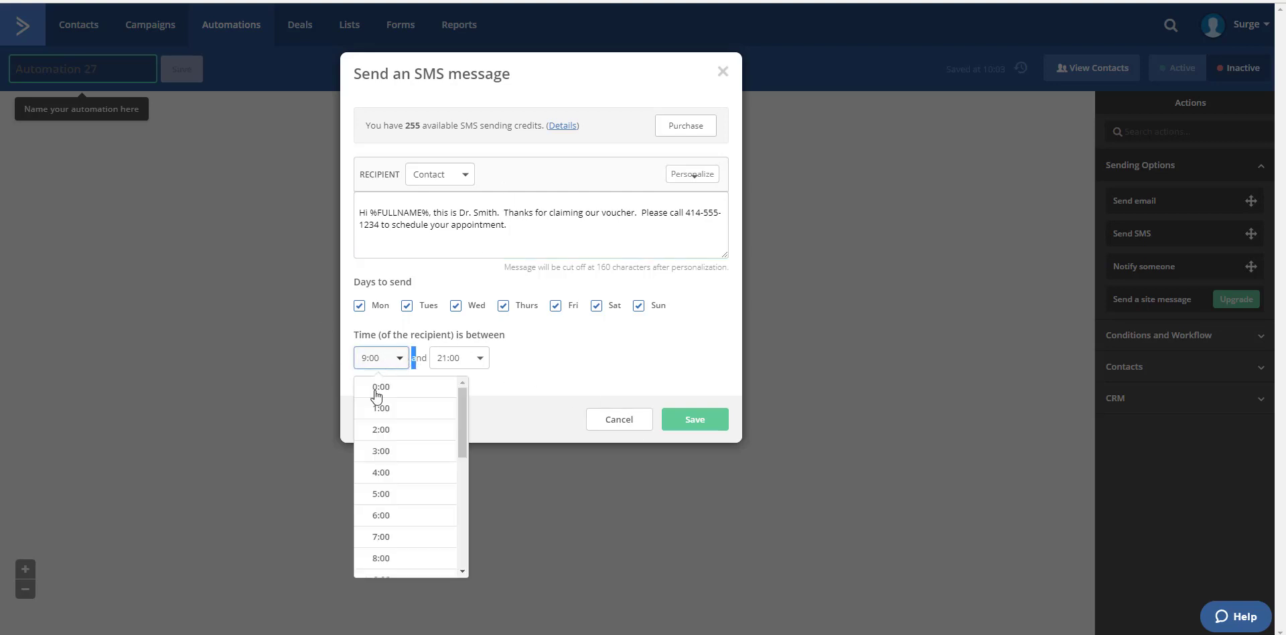
{"action": "left_click", "coordinate": [378, 388]}
{"action": "left_click", "coordinate": [480, 359]}
{"action": "scroll", "coordinate": [502, 513], "scroll_direction": "down", "scroll_amount": 5}
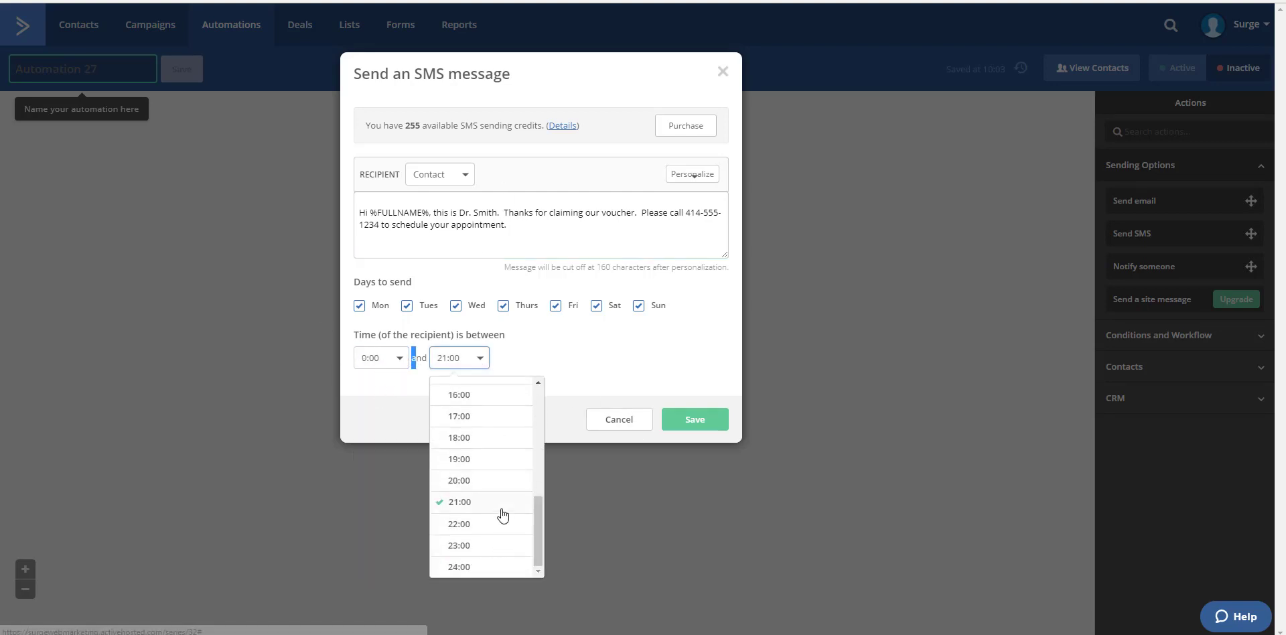
{"action": "left_click", "coordinate": [474, 566]}
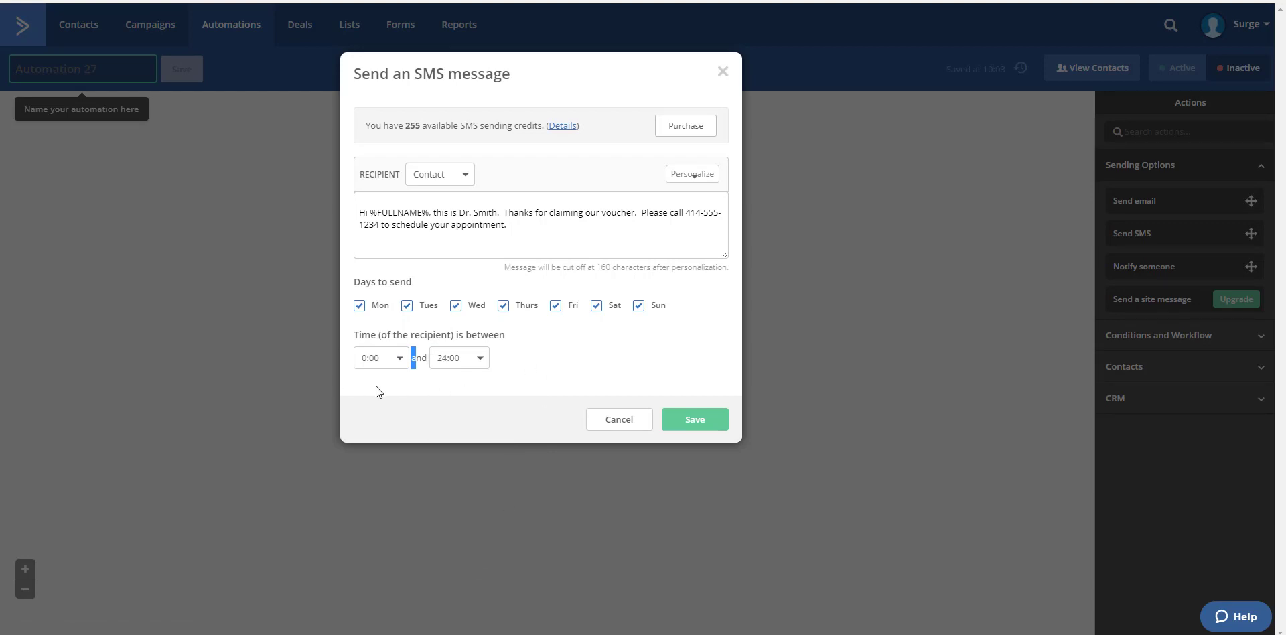
{"action": "left_click", "coordinate": [570, 357]}
{"action": "left_click", "coordinate": [695, 419]}
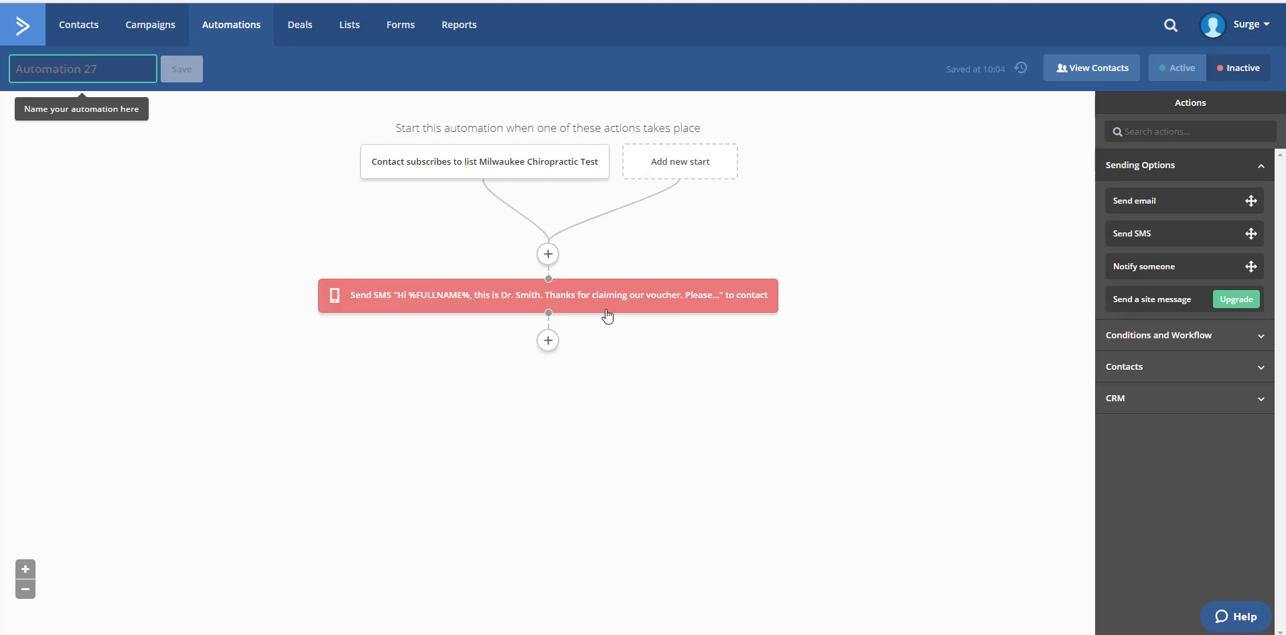
Step: Add a Notify someone action below the SMS and enter the recipient's email address
{"action": "mouse_move", "coordinate": [634, 300]}
{"action": "left_click", "coordinate": [548, 340]}
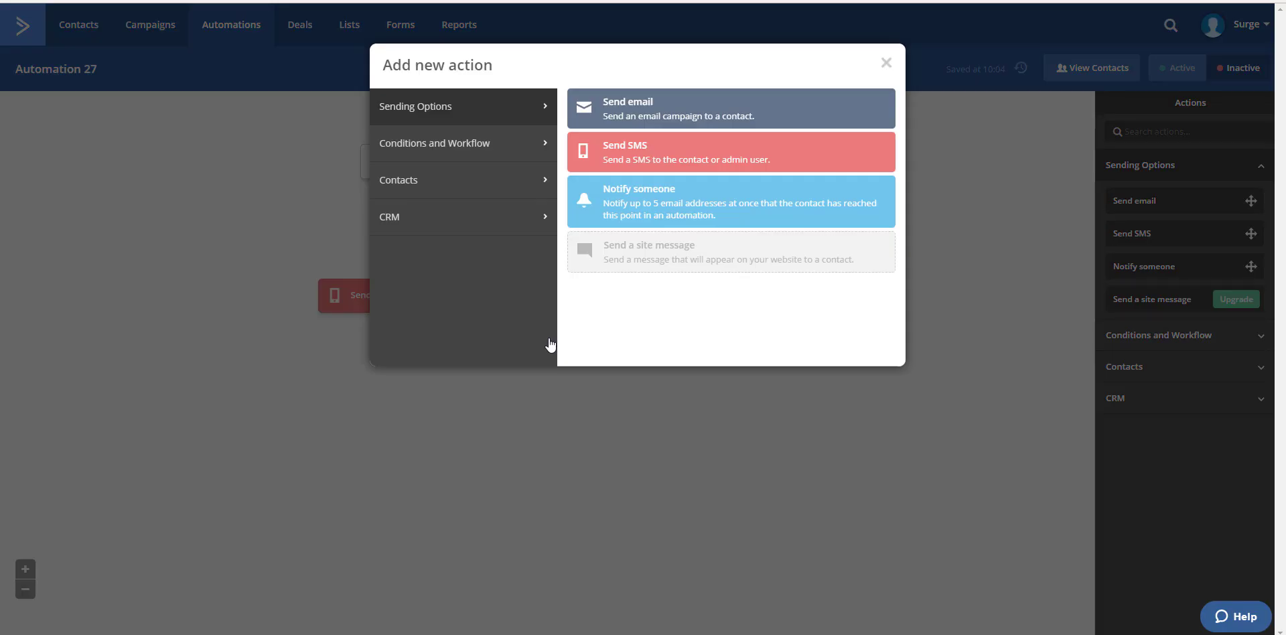
{"action": "left_click", "coordinate": [636, 202]}
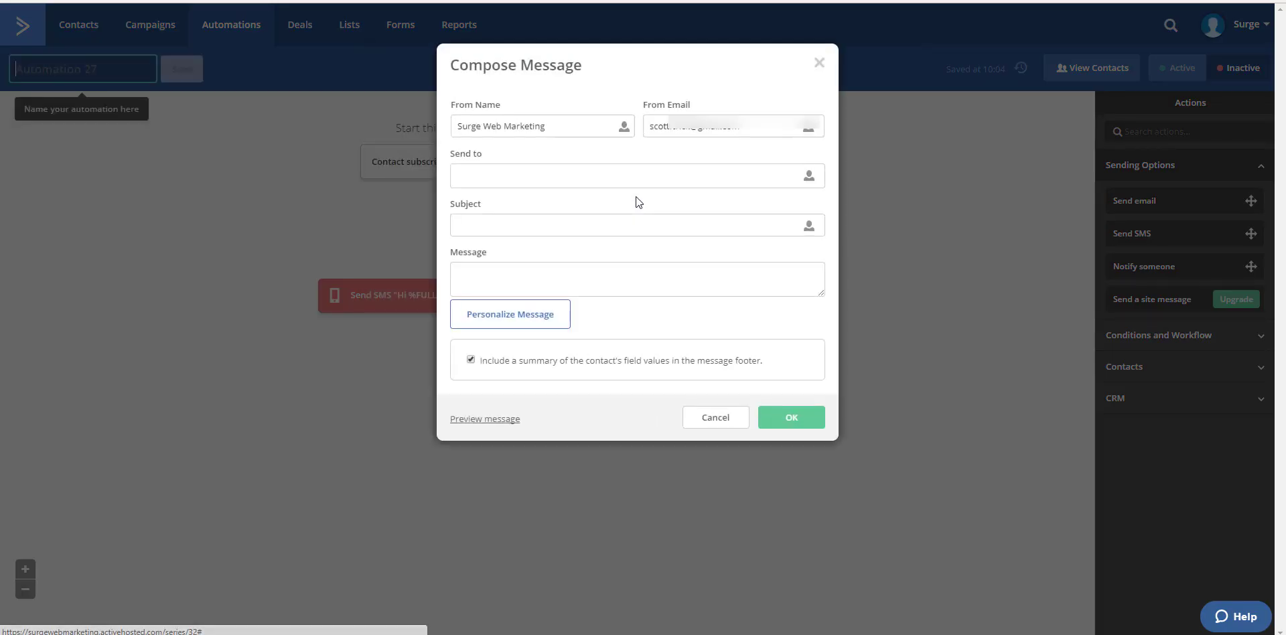
{"action": "left_click", "coordinate": [592, 173]}
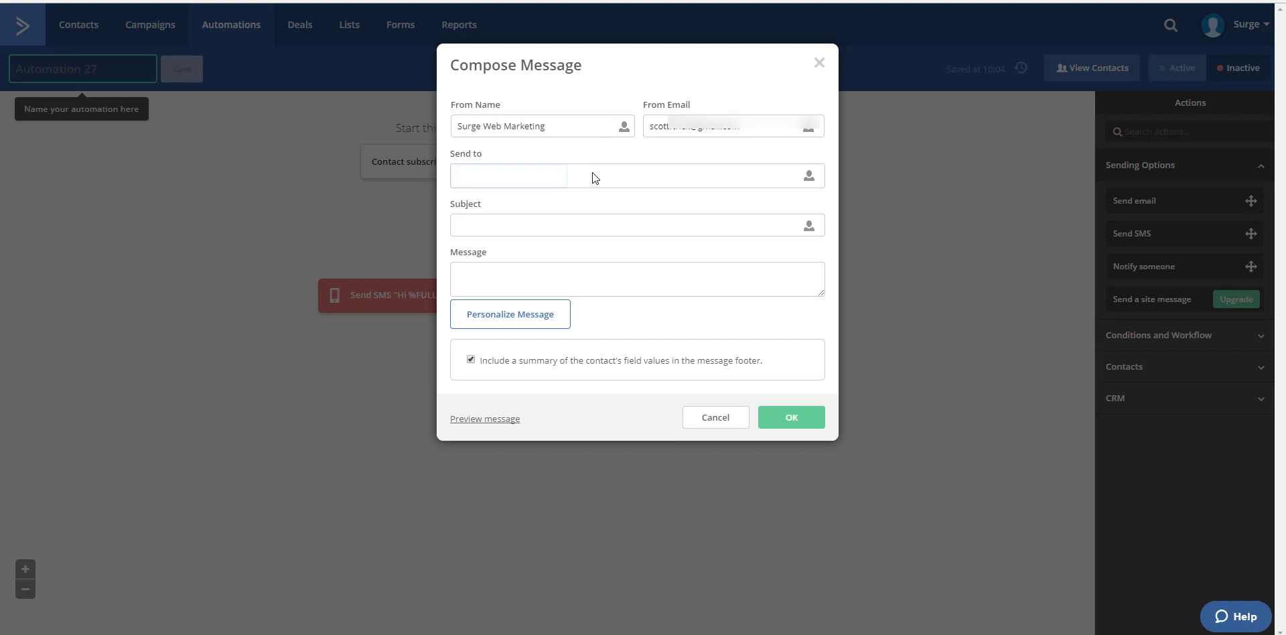
Step: Give the notification the subject "New Lead From Surge Web Marketing" and start its message with "Here are the details of the lead:"
{"action": "left_click", "coordinate": [570, 230]}
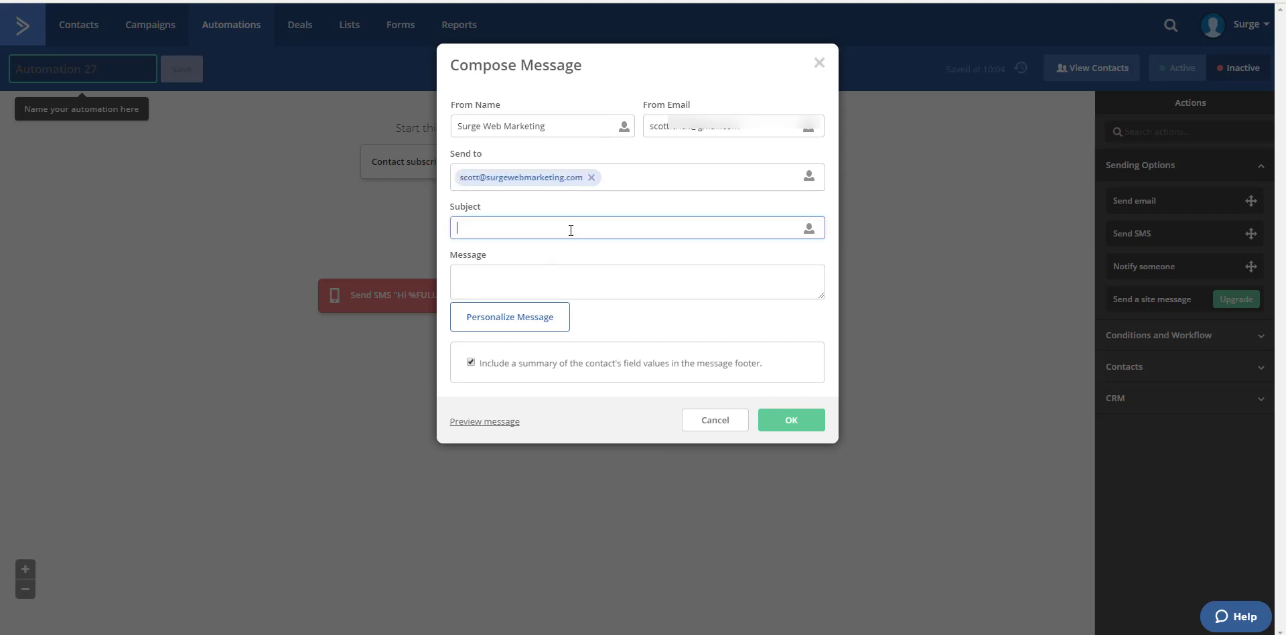
{"action": "type", "text": "New Lead From Surge WEbb Marketing"}
{"action": "left_click", "coordinate": [571, 274]}
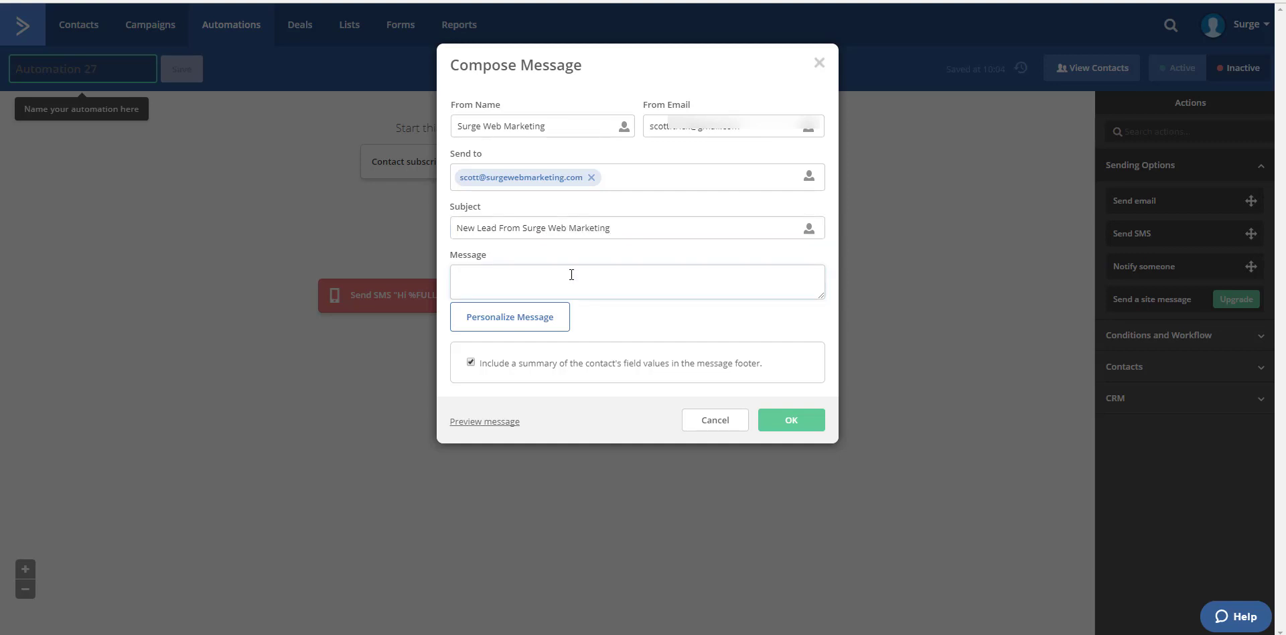
{"action": "type", "text": "Here are the deta"}
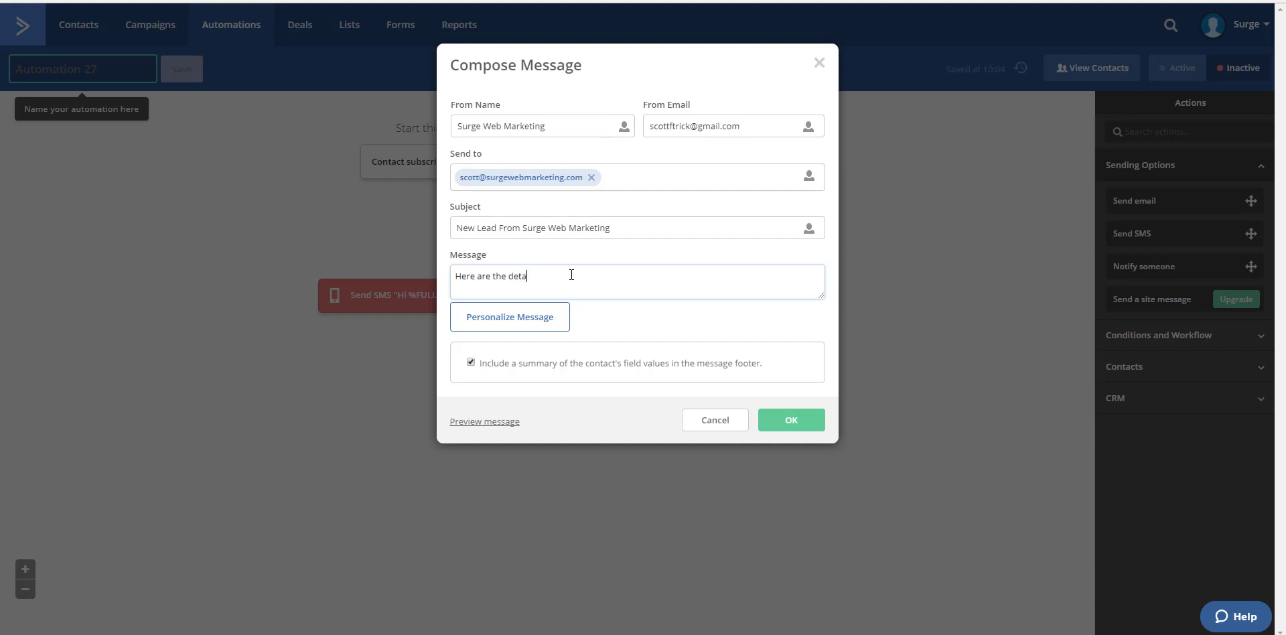
{"action": "type", "text": "ils of the lead:"}
{"action": "key", "text": "Return"}
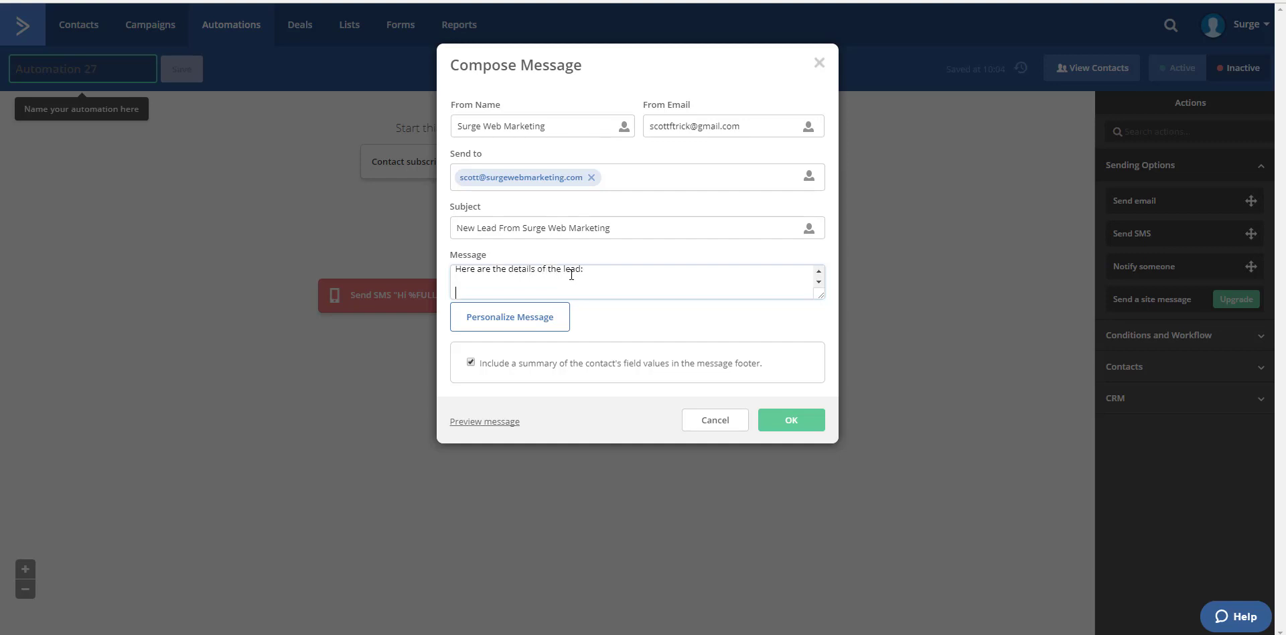
Step: Insert the contact's full name and email address personalization tags, separated by a hyphen, below the message's opening line
{"action": "left_click", "coordinate": [508, 324]}
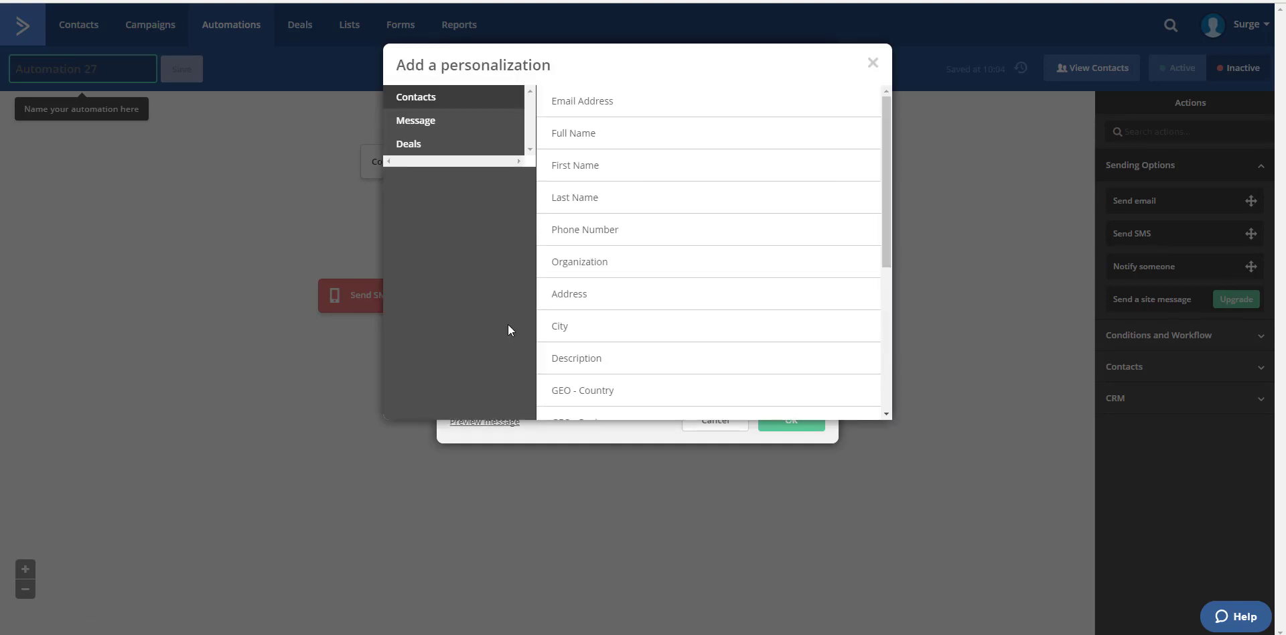
{"action": "left_click", "coordinate": [584, 133]}
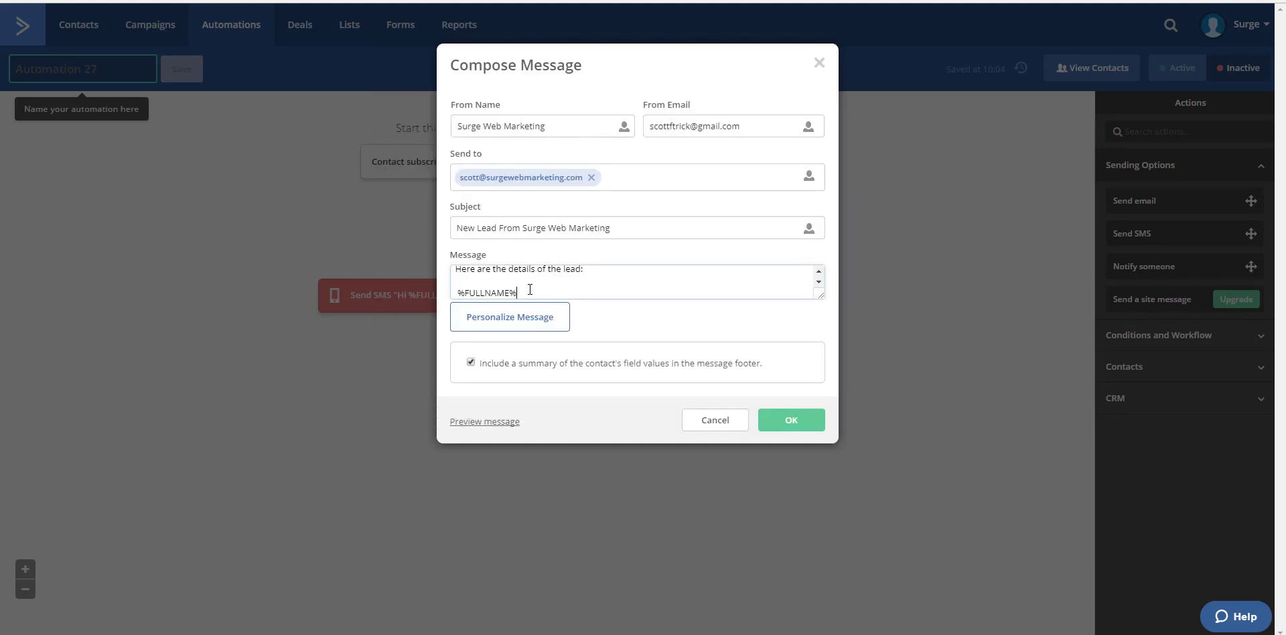
{"action": "left_click", "coordinate": [544, 318]}
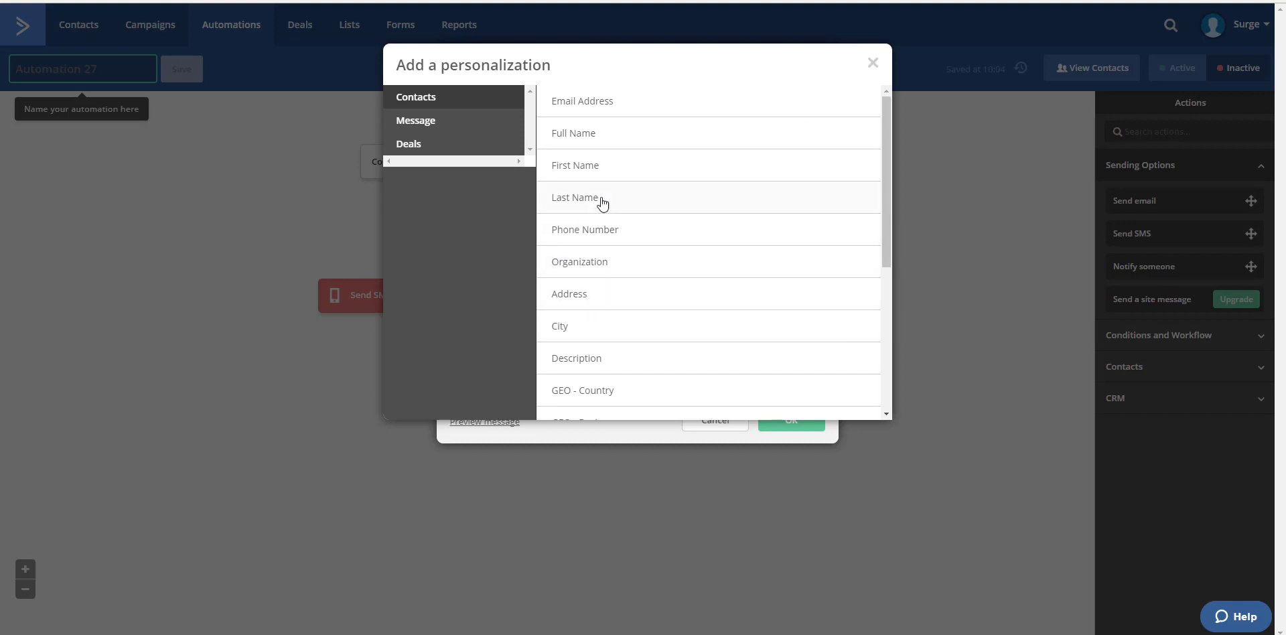
{"action": "left_click", "coordinate": [592, 106]}
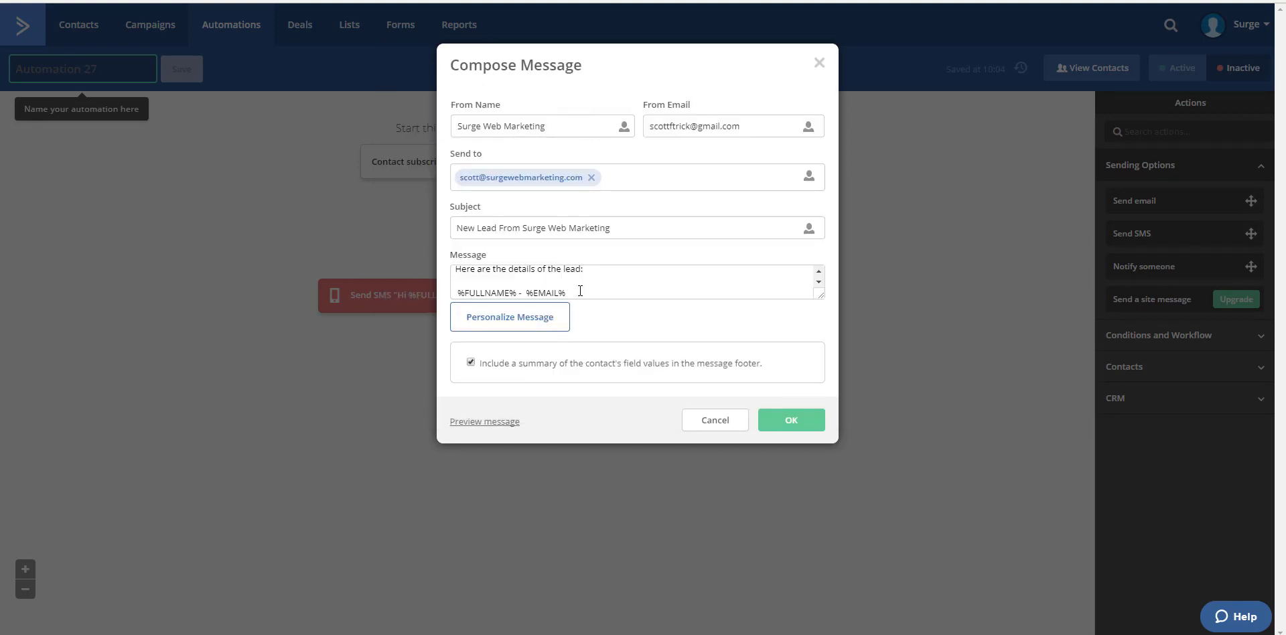
Step: Append a hyphen and the contact's phone personalization tag to the notification message and save the notification action
{"action": "type", "text": "-"}
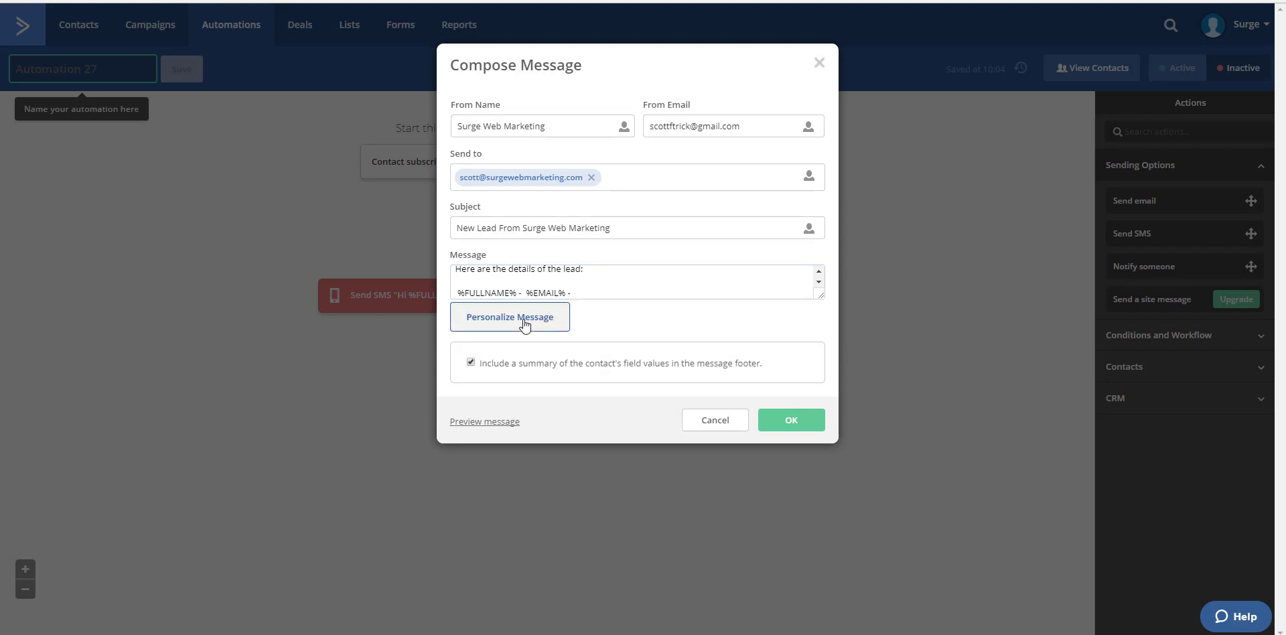
{"action": "left_click", "coordinate": [524, 320]}
{"action": "left_click", "coordinate": [607, 228]}
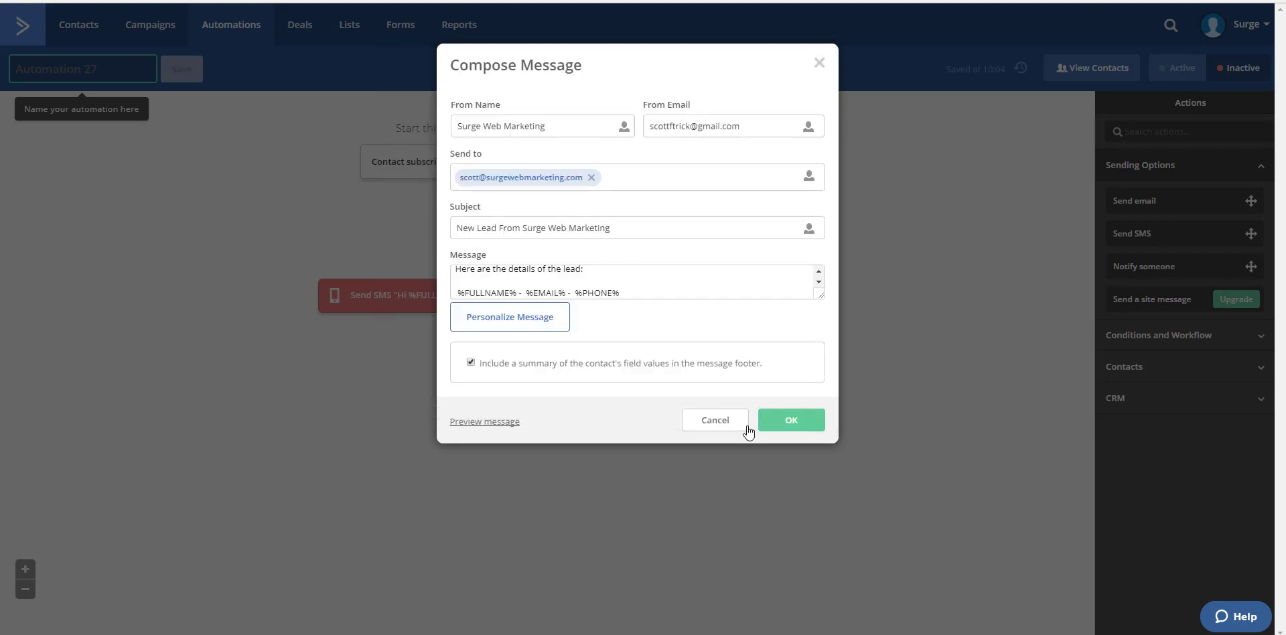
{"action": "left_click", "coordinate": [790, 419]}
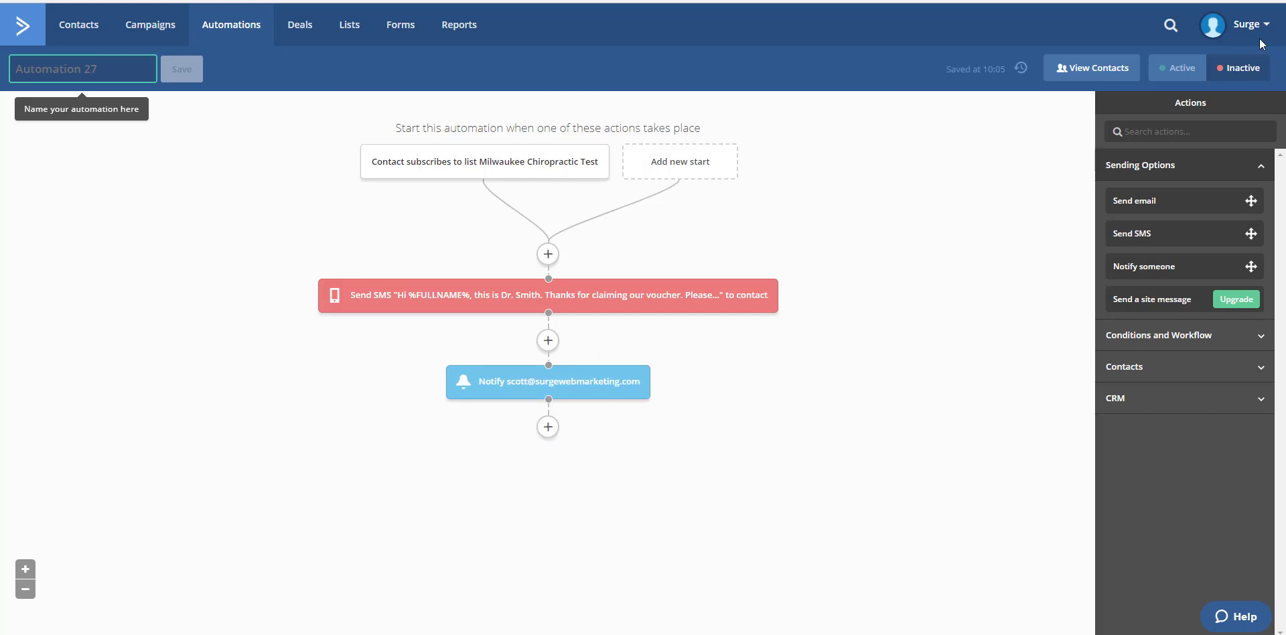
Step: Start a new user group in the account settings and title it "Surge Web Marketing"
{"action": "mouse_move", "coordinate": [1249, 26]}
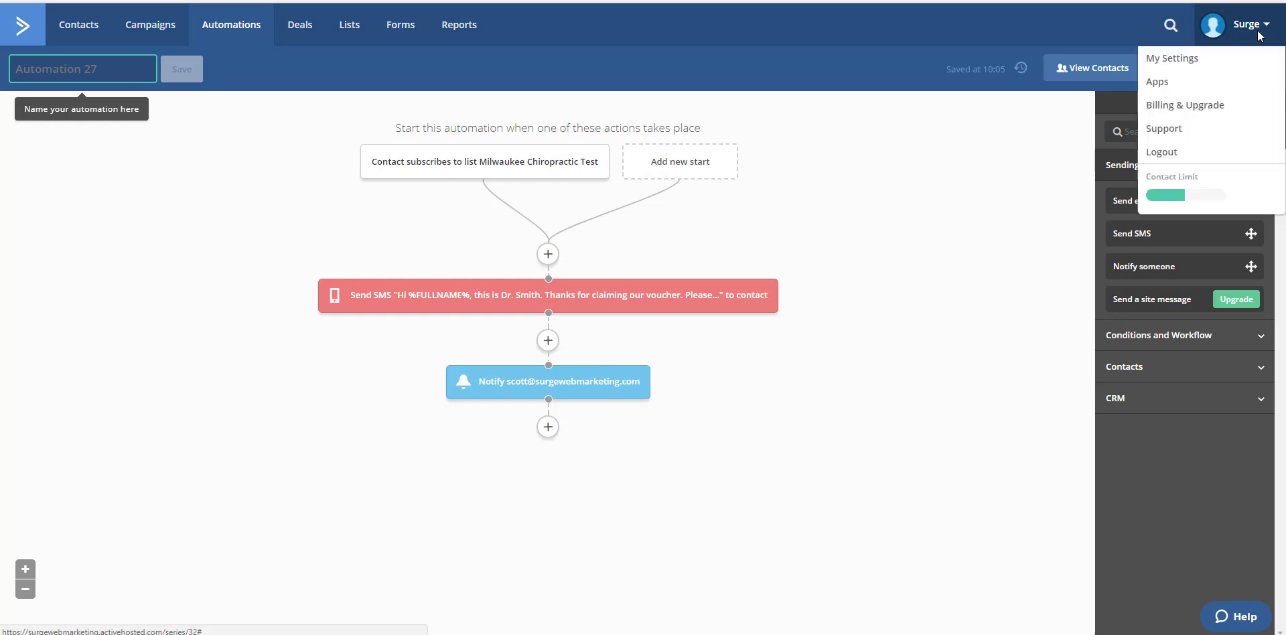
{"action": "left_click", "coordinate": [1172, 58]}
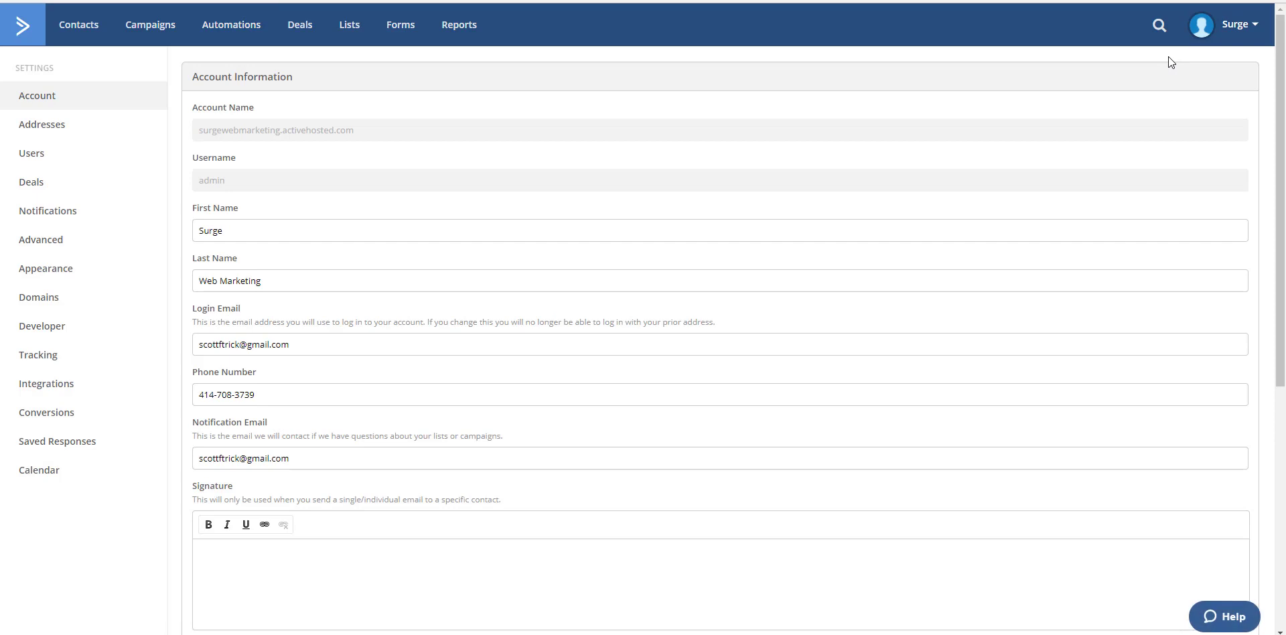
{"action": "left_click", "coordinate": [57, 155]}
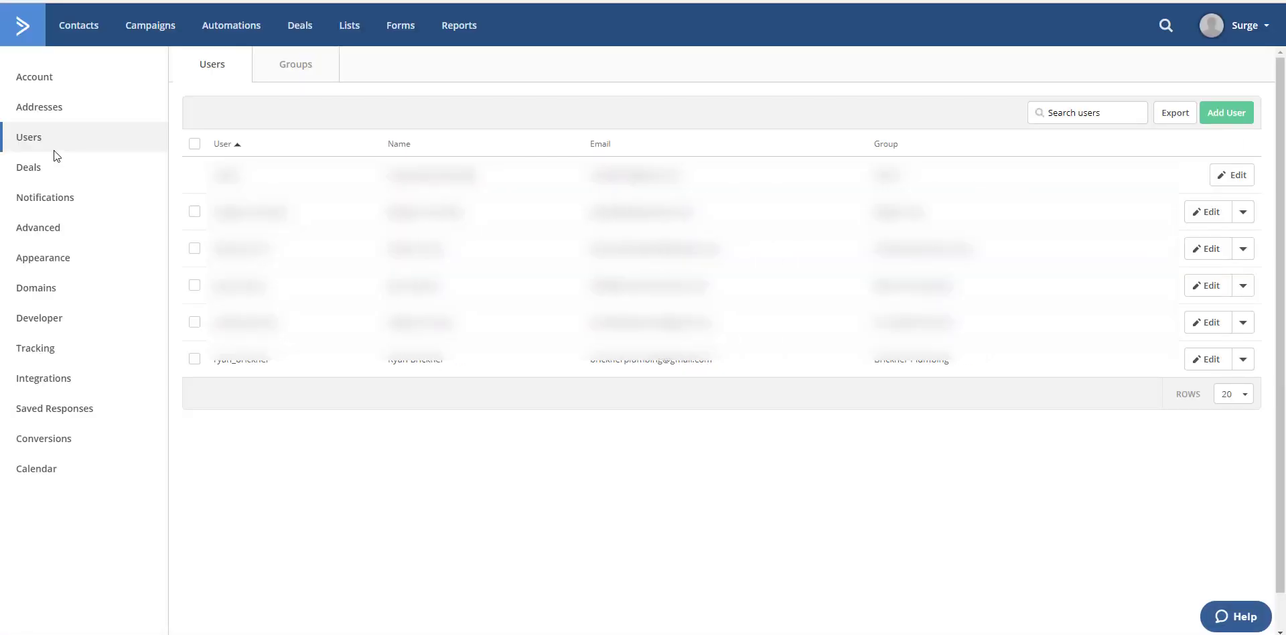
{"action": "left_click", "coordinate": [299, 74]}
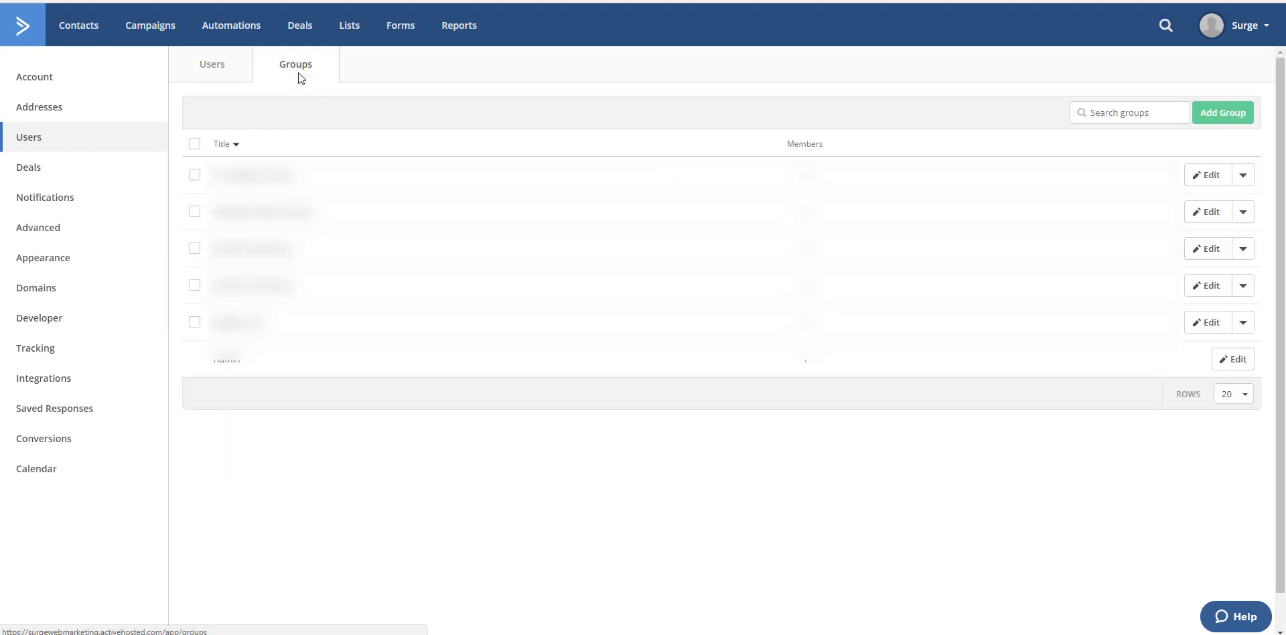
{"action": "left_click", "coordinate": [1224, 114]}
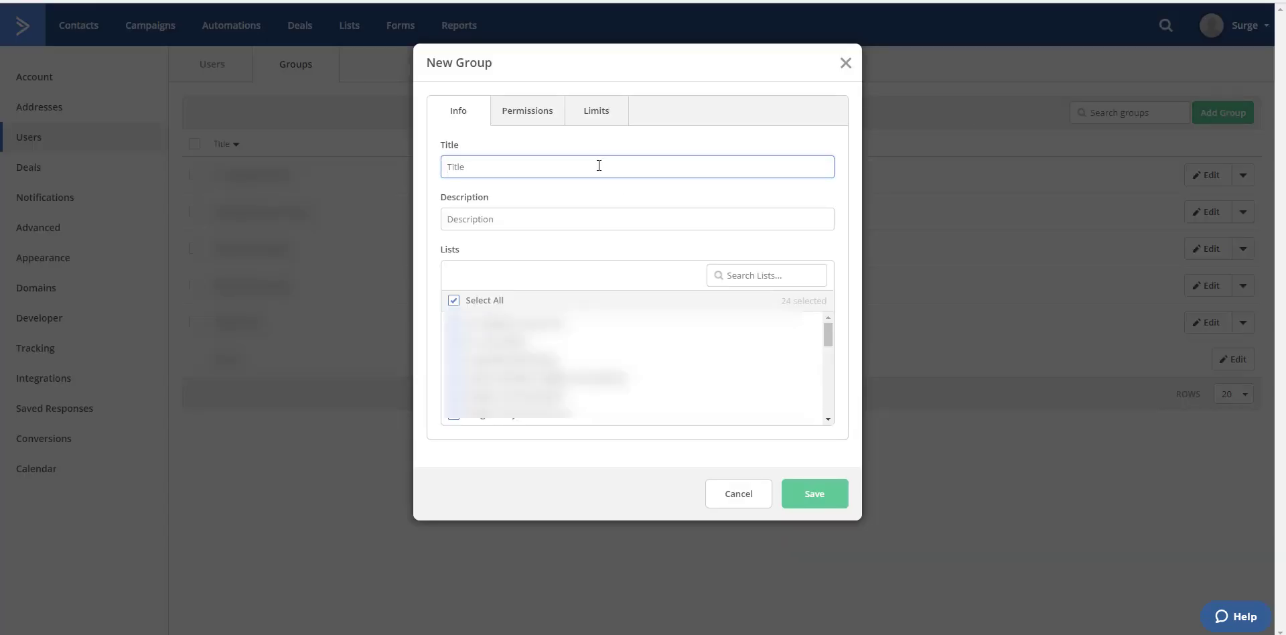
{"action": "type", "text": "Surge Web marketing"}
{"action": "key", "text": "BackSpace"}
{"action": "key", "text": "BackSpace"}
{"action": "key", "text": "BackSpace"}
{"action": "key", "text": "BackSpace"}
{"action": "type", "text": "Marketing"}
Step: Restrict the new group to the Milwaukee Chiropractor Test list only and save the group
{"action": "left_click", "coordinate": [454, 300]}
{"action": "scroll", "coordinate": [561, 368], "scroll_direction": "down", "scroll_amount": 2}
{"action": "scroll", "coordinate": [633, 367], "scroll_direction": "down", "scroll_amount": 3}
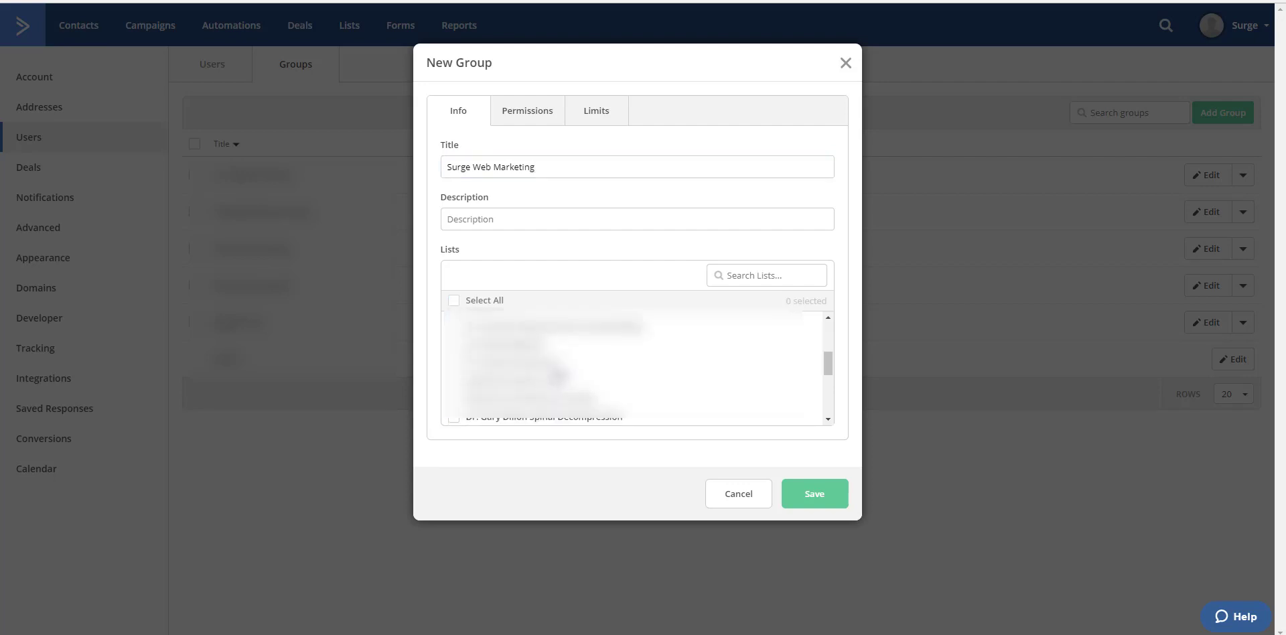
{"action": "scroll", "coordinate": [560, 373], "scroll_direction": "down", "scroll_amount": 3}
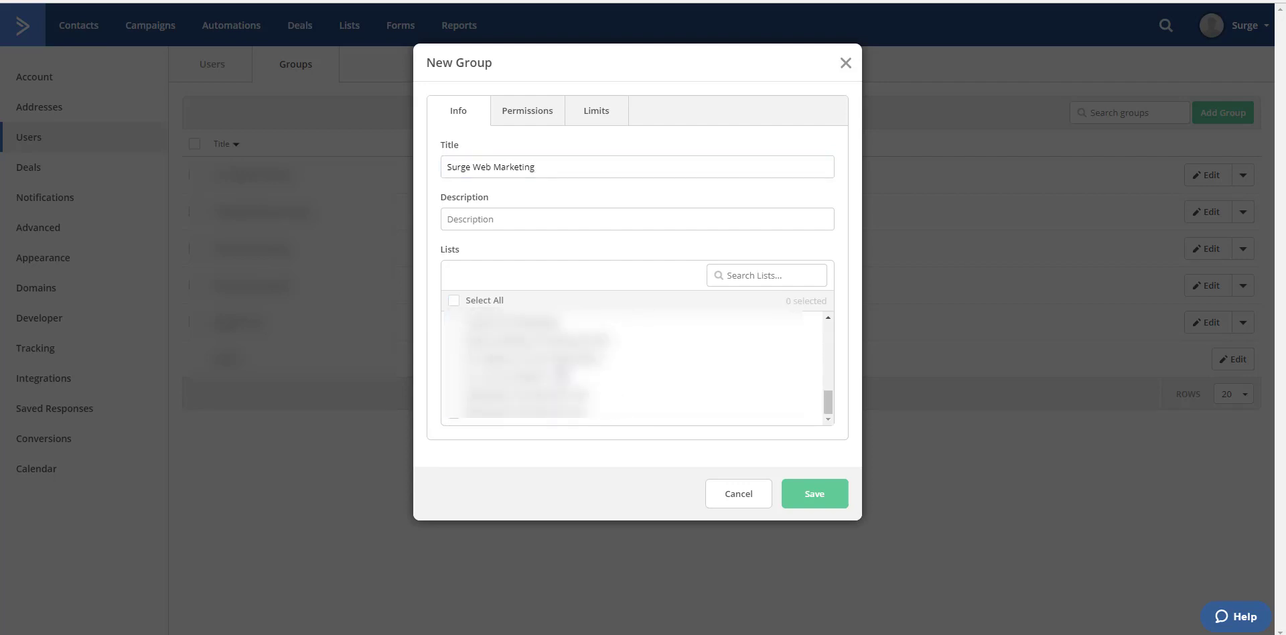
{"action": "left_click", "coordinate": [455, 394]}
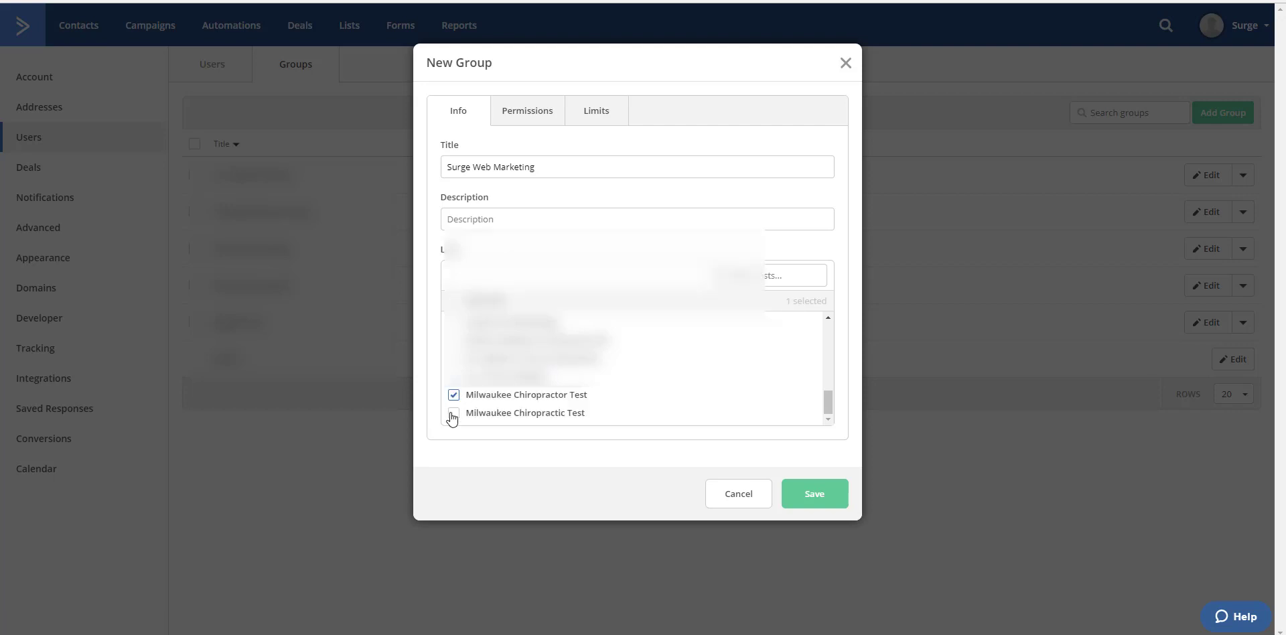
{"action": "left_click", "coordinate": [454, 412]}
{"action": "left_click", "coordinate": [453, 413]}
{"action": "left_click", "coordinate": [542, 118]}
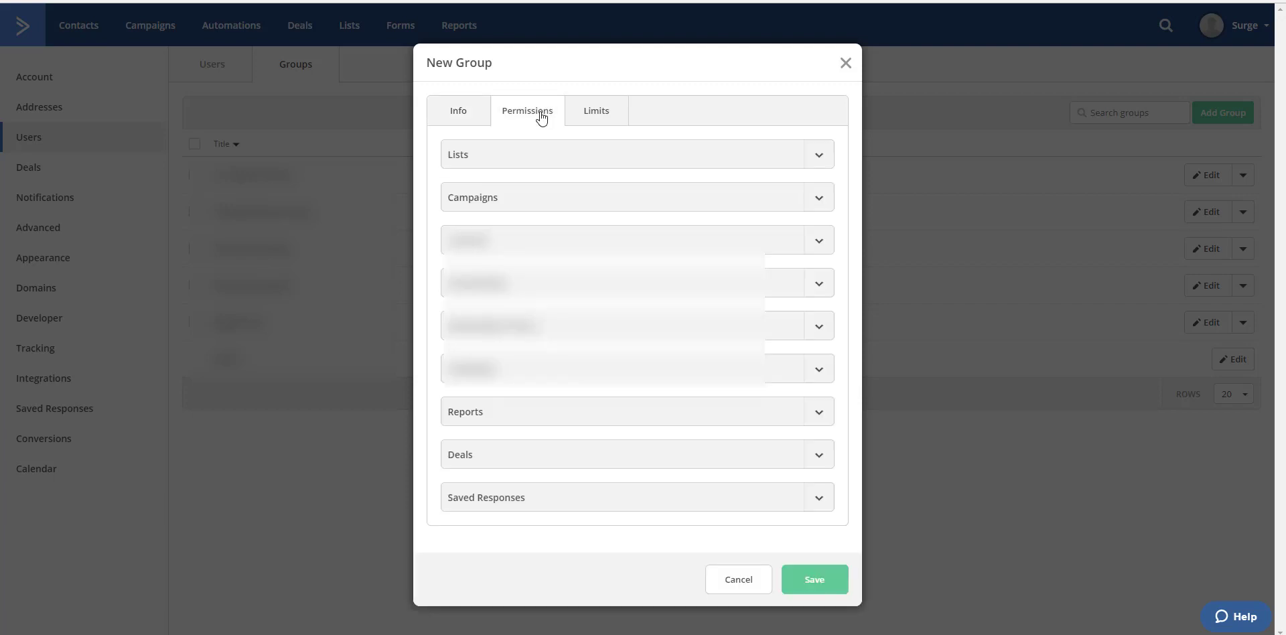
{"action": "left_click", "coordinate": [574, 108]}
{"action": "left_click", "coordinate": [445, 121]}
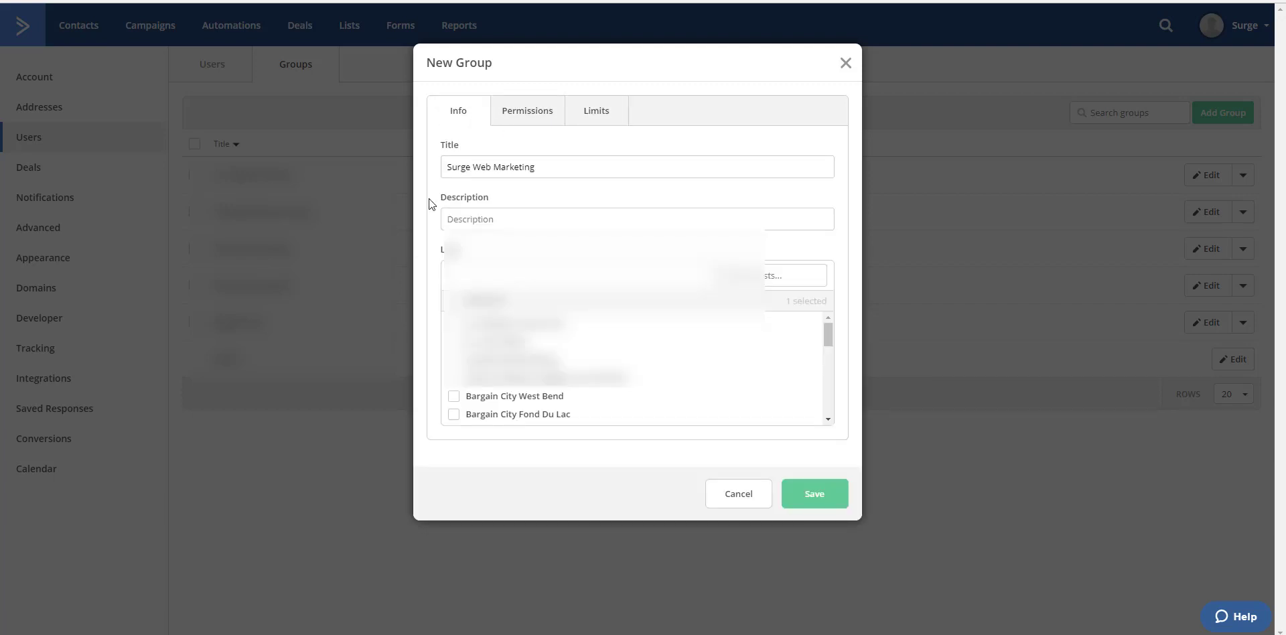
{"action": "left_click", "coordinate": [804, 491]}
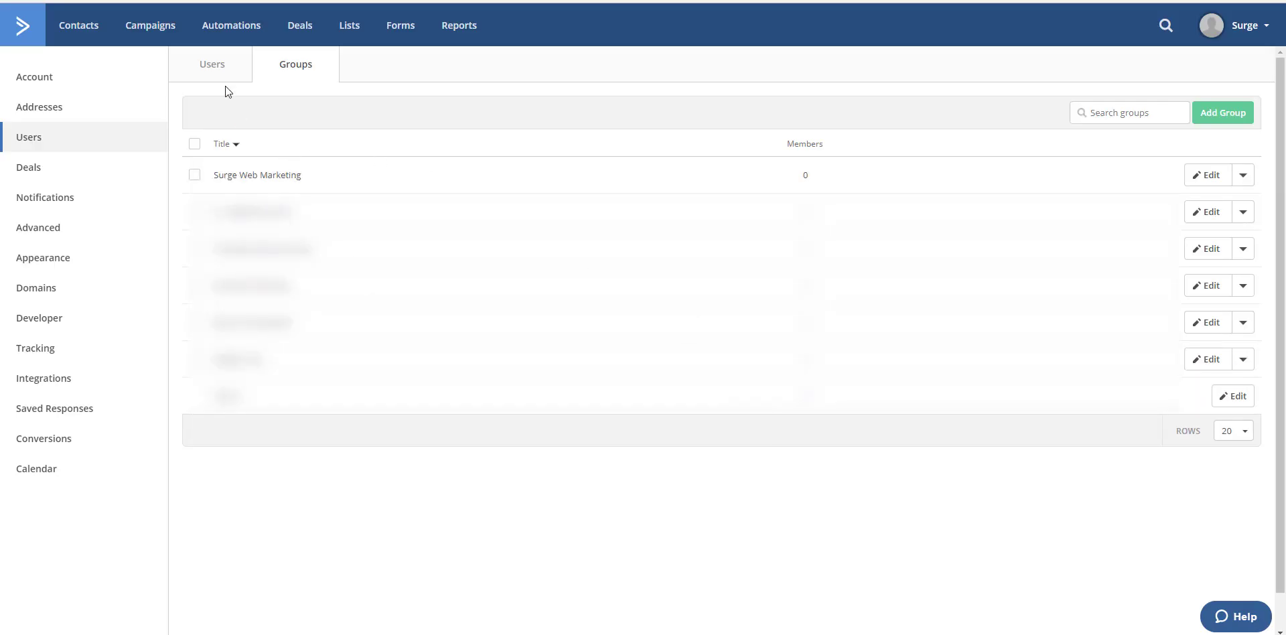
Step: Start adding a new user to the account and enter the user's email address
{"action": "left_click", "coordinate": [219, 71]}
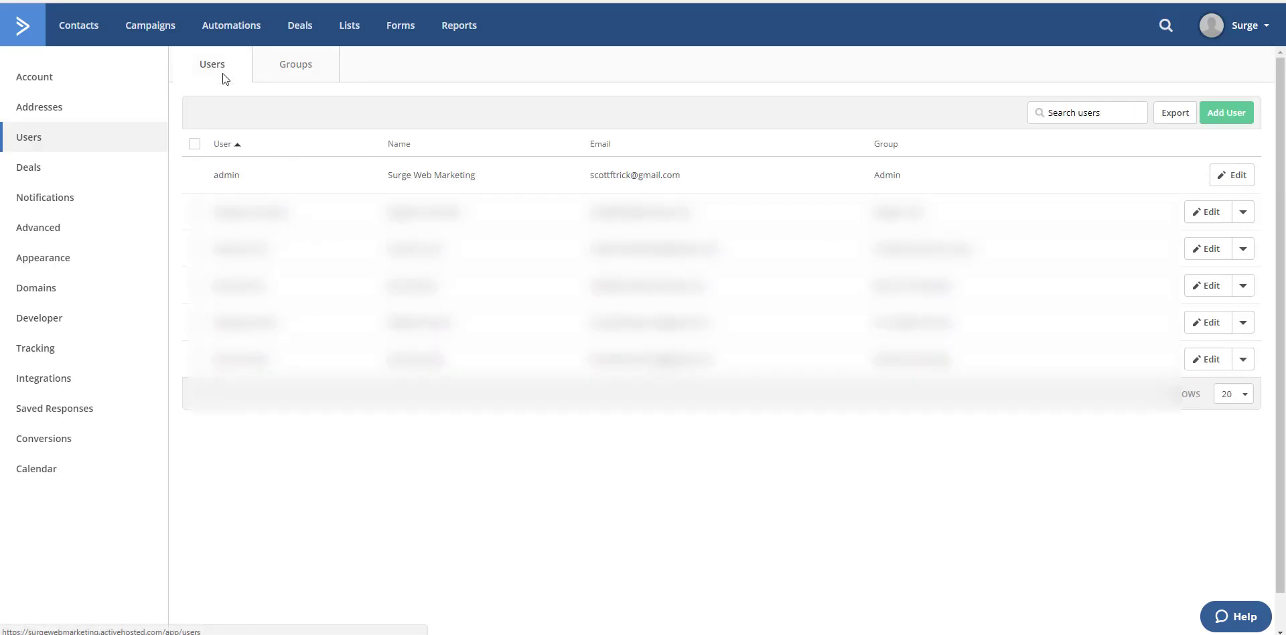
{"action": "left_click", "coordinate": [1223, 114]}
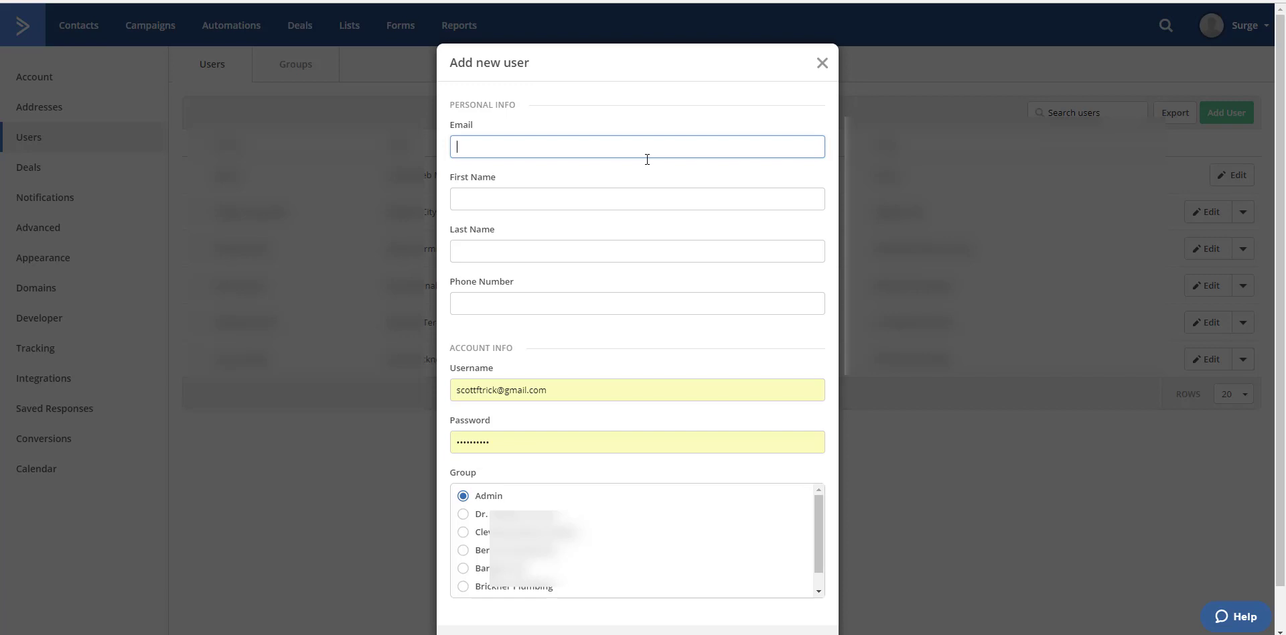
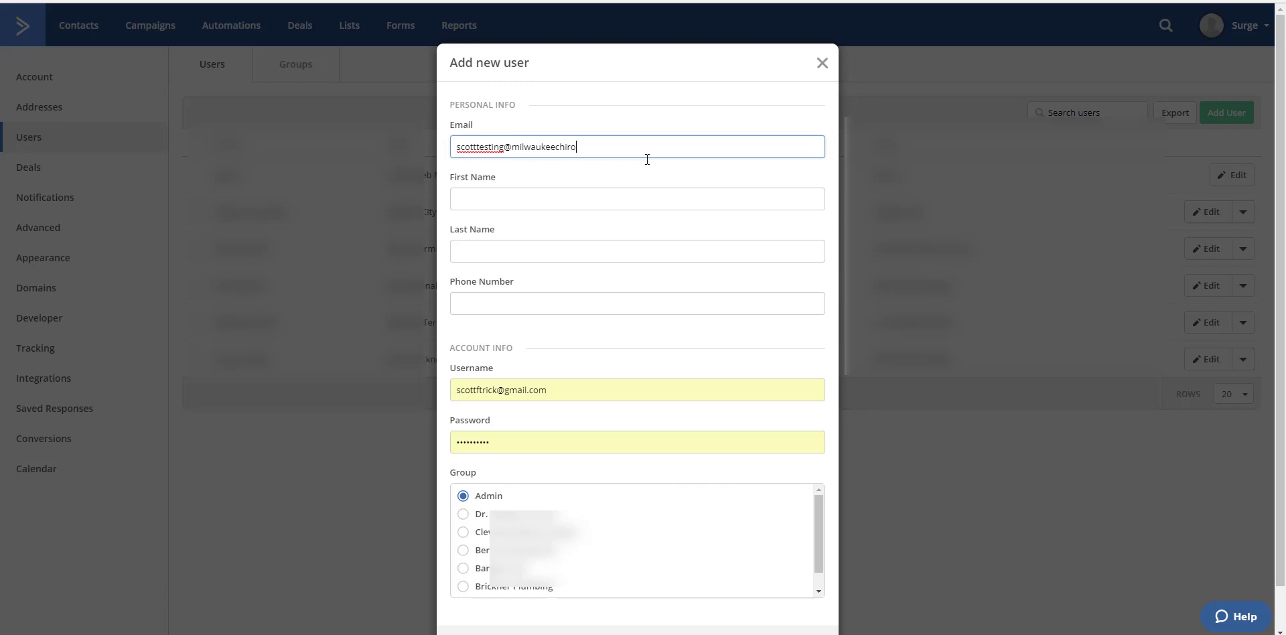
Step: Fill in the new user's first name, last name and phone number
{"action": "left_click", "coordinate": [634, 195]}
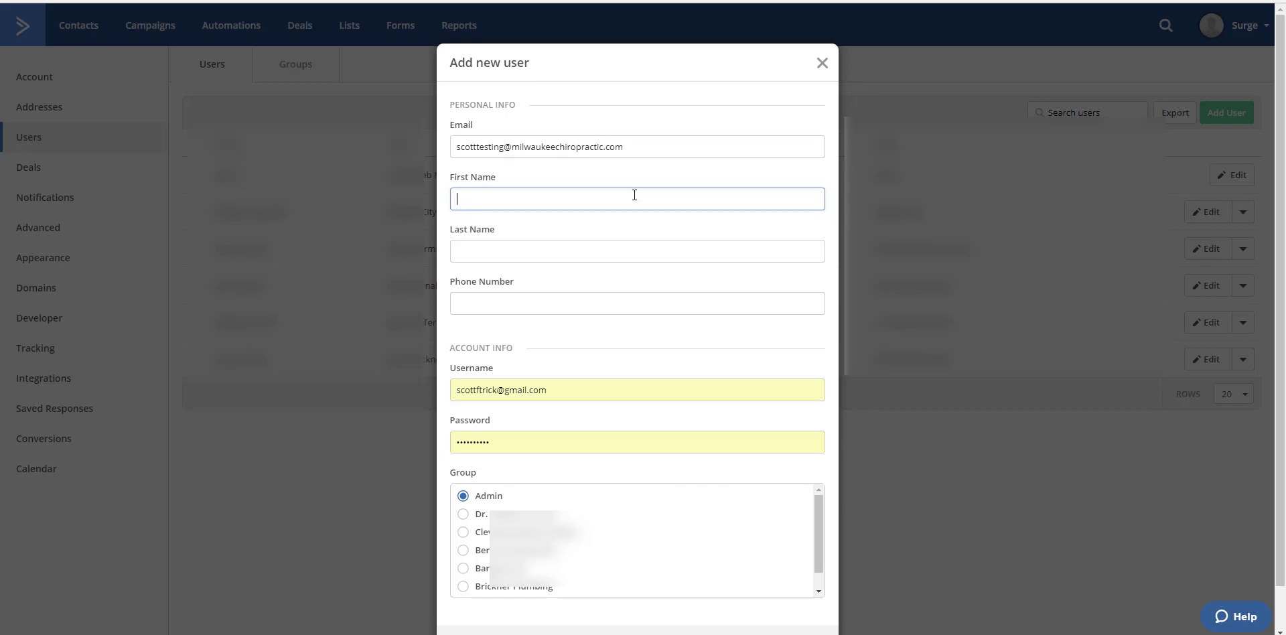
{"action": "key", "text": "Tab"}
{"action": "key", "text": "Tab"}
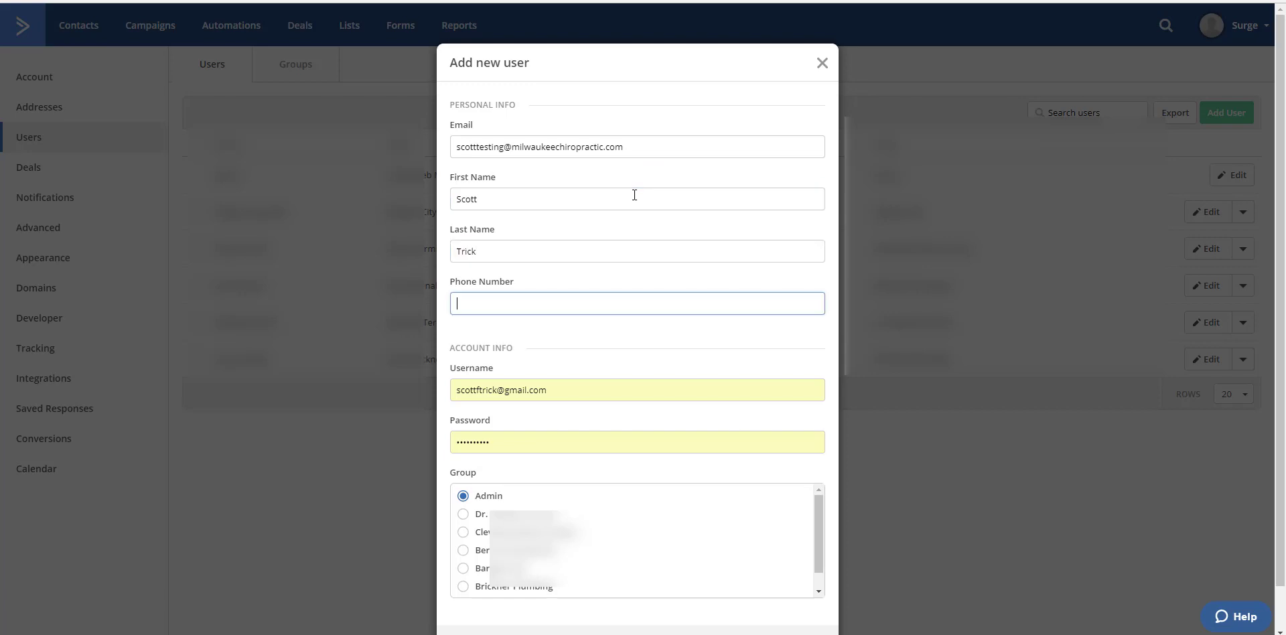
{"action": "type", "text": "414-555-1234"}
Step: Assign the new user to the Surge Web Marketing group and add the user
{"action": "left_click", "coordinate": [550, 388]}
{"action": "scroll", "coordinate": [559, 363], "scroll_direction": "down", "scroll_amount": 1}
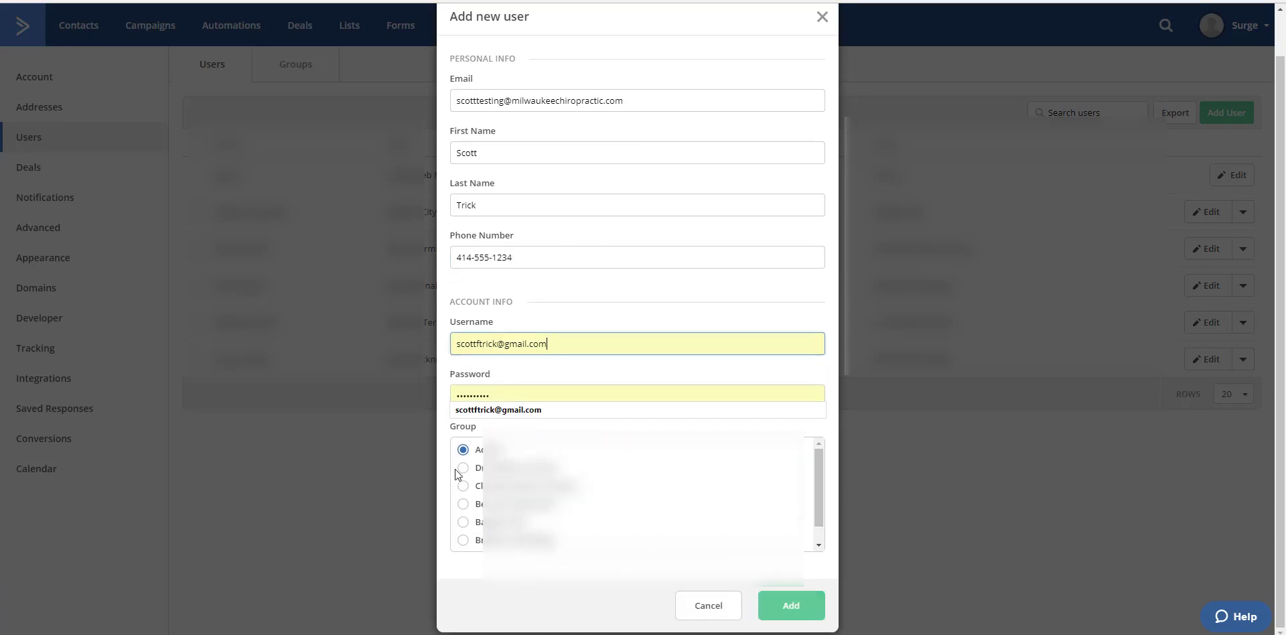
{"action": "left_click_drag", "start_coordinate": [815, 496], "coordinate": [809, 541]}
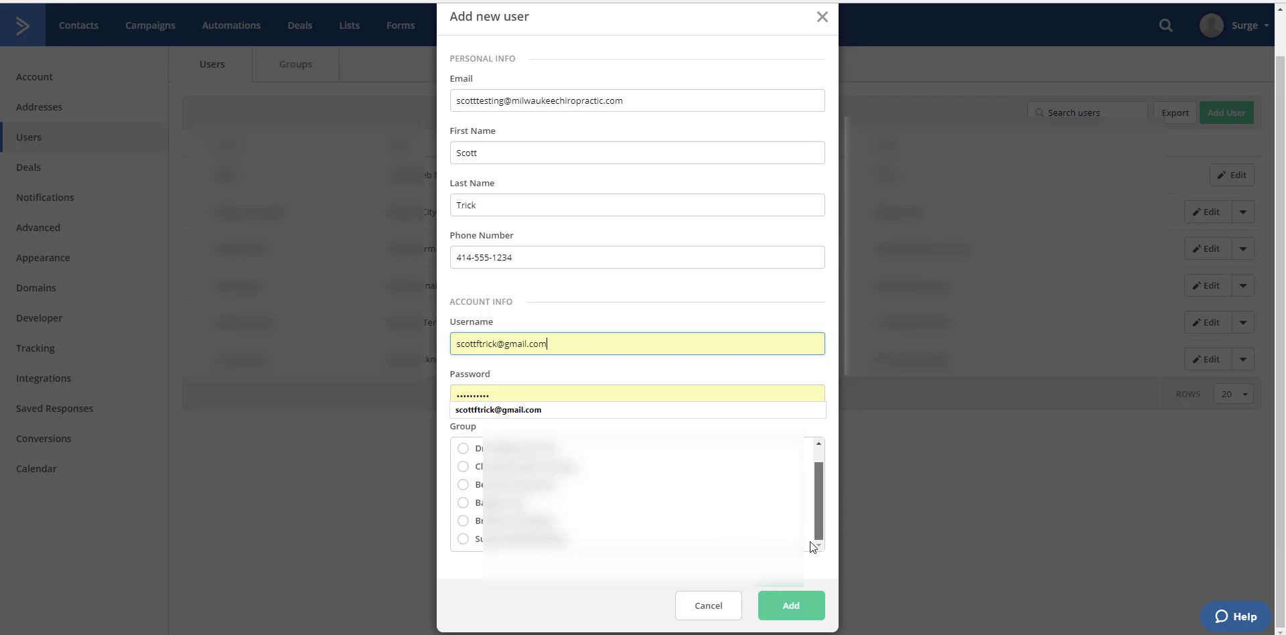
{"action": "left_click", "coordinate": [462, 539]}
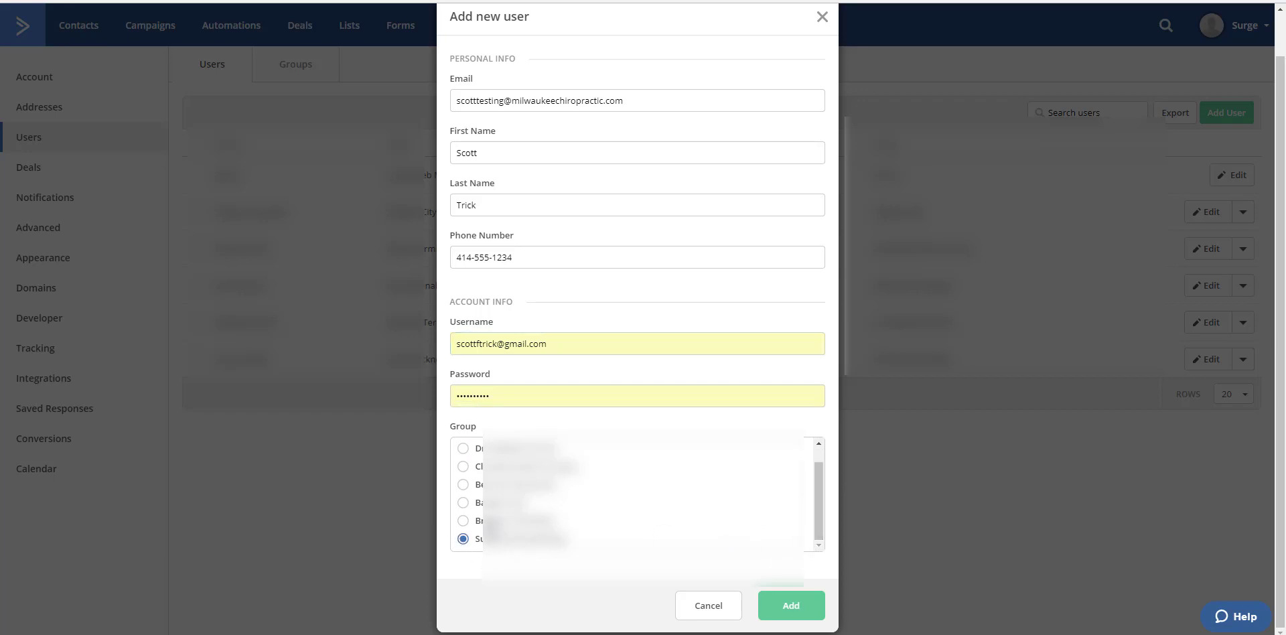
{"action": "left_click", "coordinate": [773, 614]}
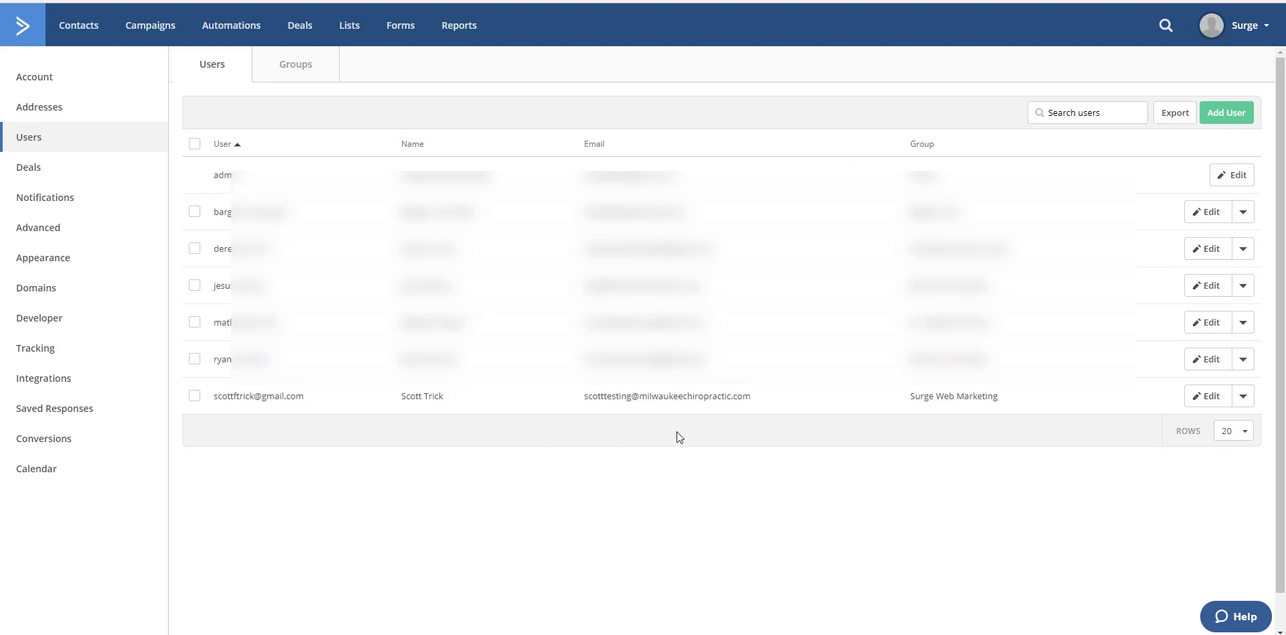
Step: Open the inactive Automation 26 and rename it "Milwaukee Chiropractic Test"
{"action": "left_click", "coordinate": [224, 31]}
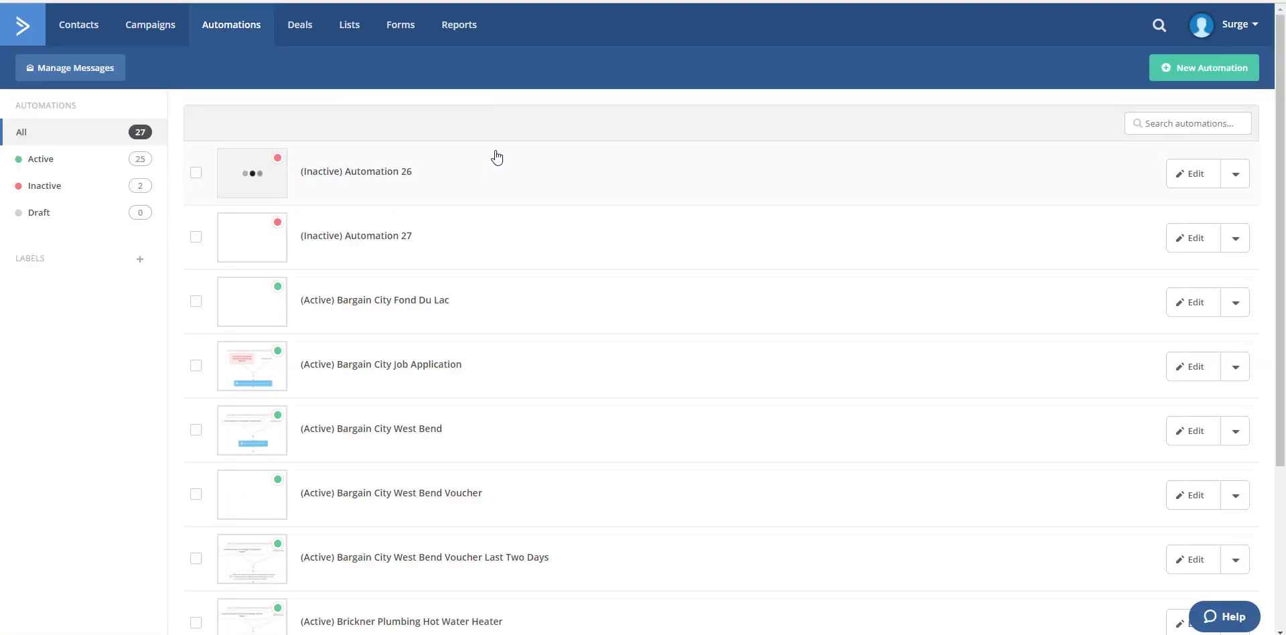
{"action": "left_click", "coordinate": [358, 172]}
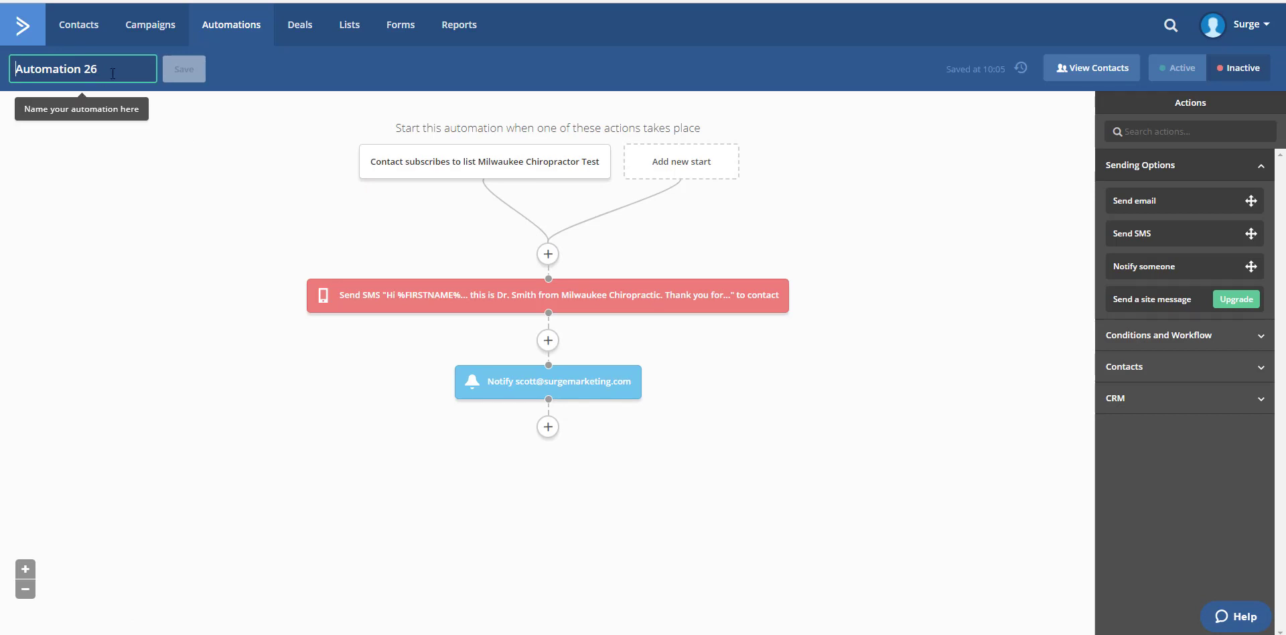
{"action": "left_click_drag", "start_coordinate": [126, 66], "coordinate": [7, 60]}
{"action": "type", "text": "Mil"}
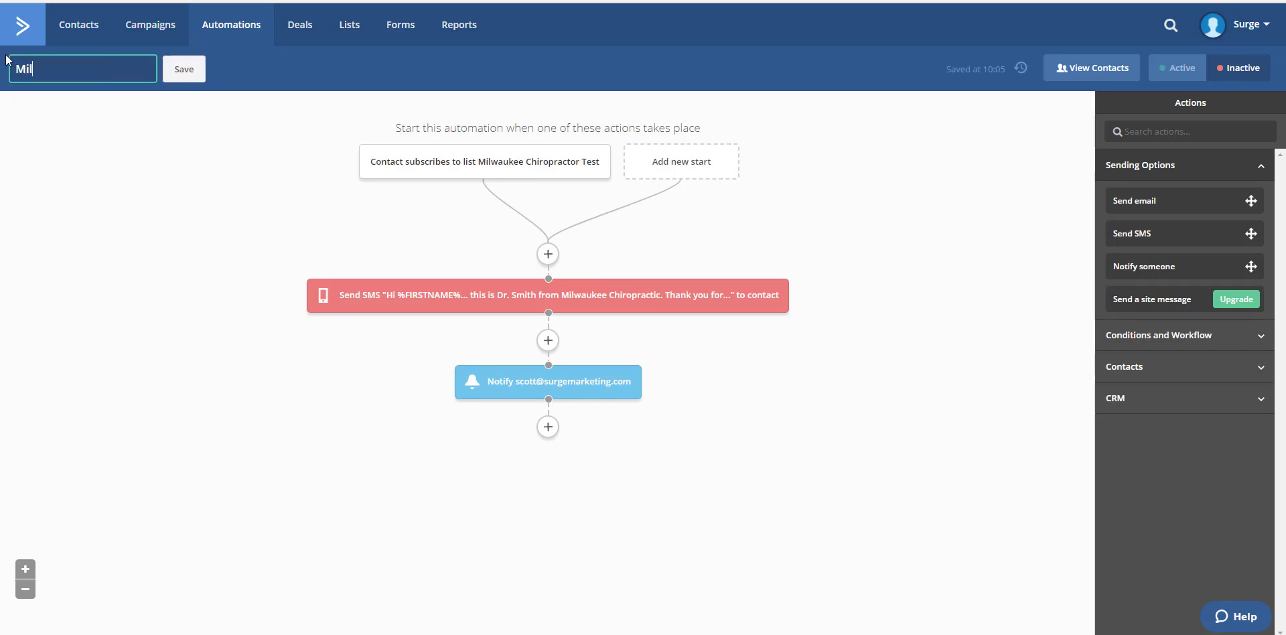
{"action": "type", "text": "waukee Chiropracic"}
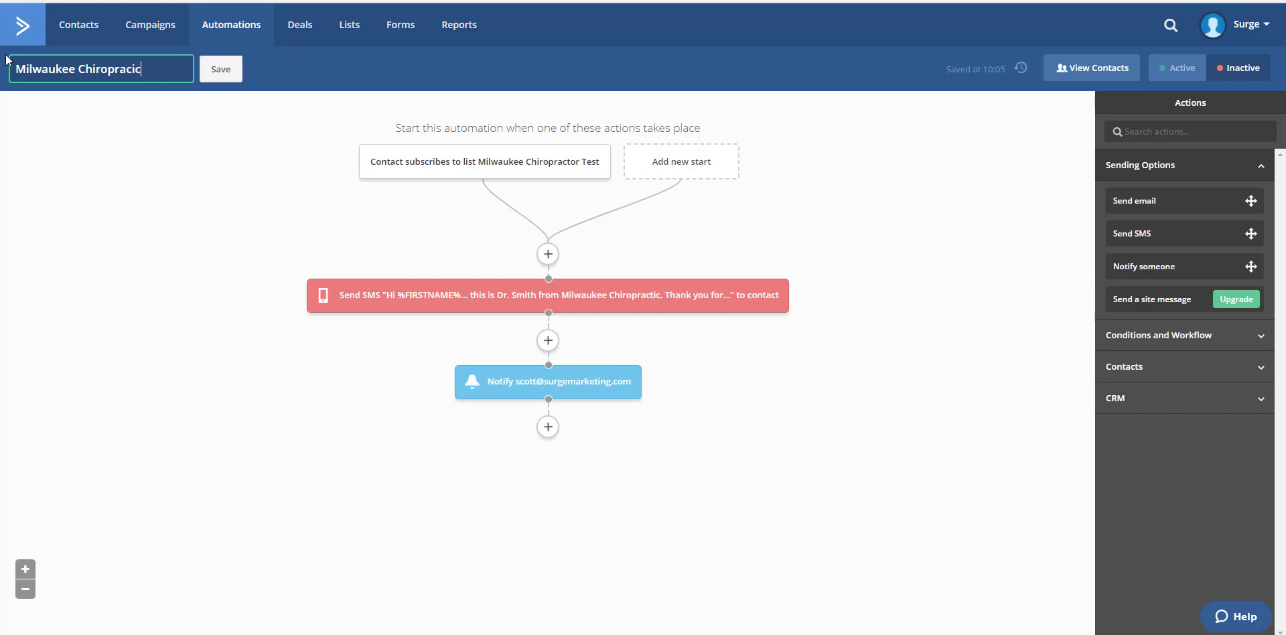
{"action": "key", "text": "BackSpace"}
{"action": "type", "text": "t"}
{"action": "key", "text": "BackSpace"}
{"action": "type", "text": "c Test"}
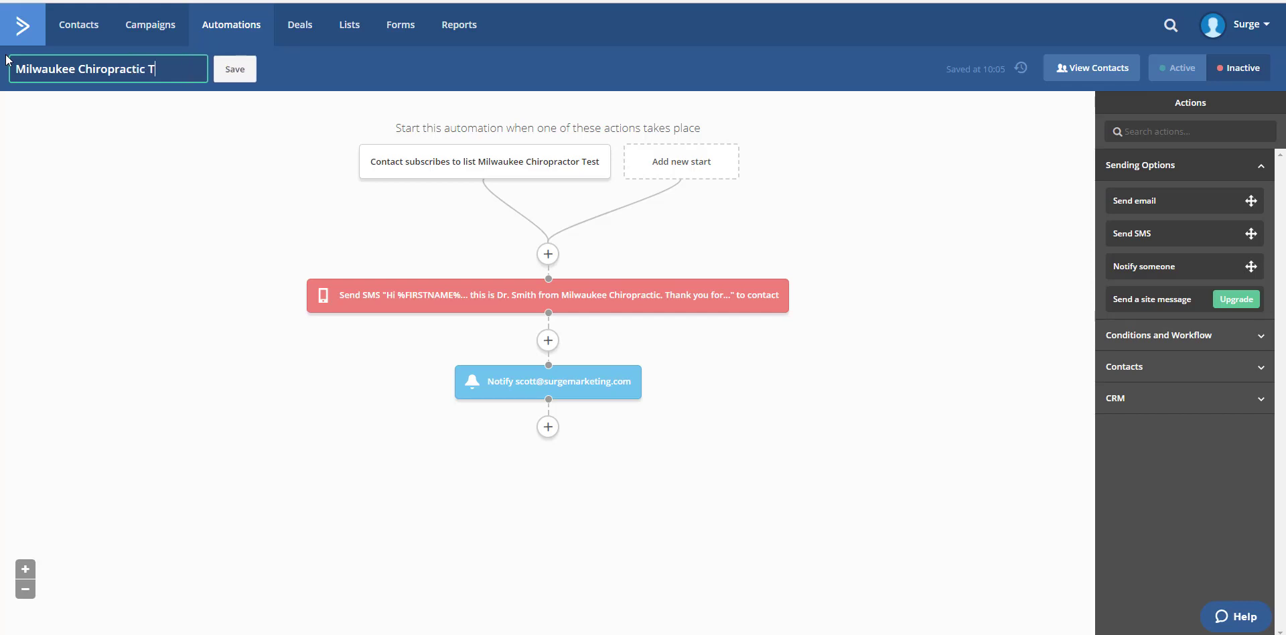
{"action": "left_click", "coordinate": [244, 71]}
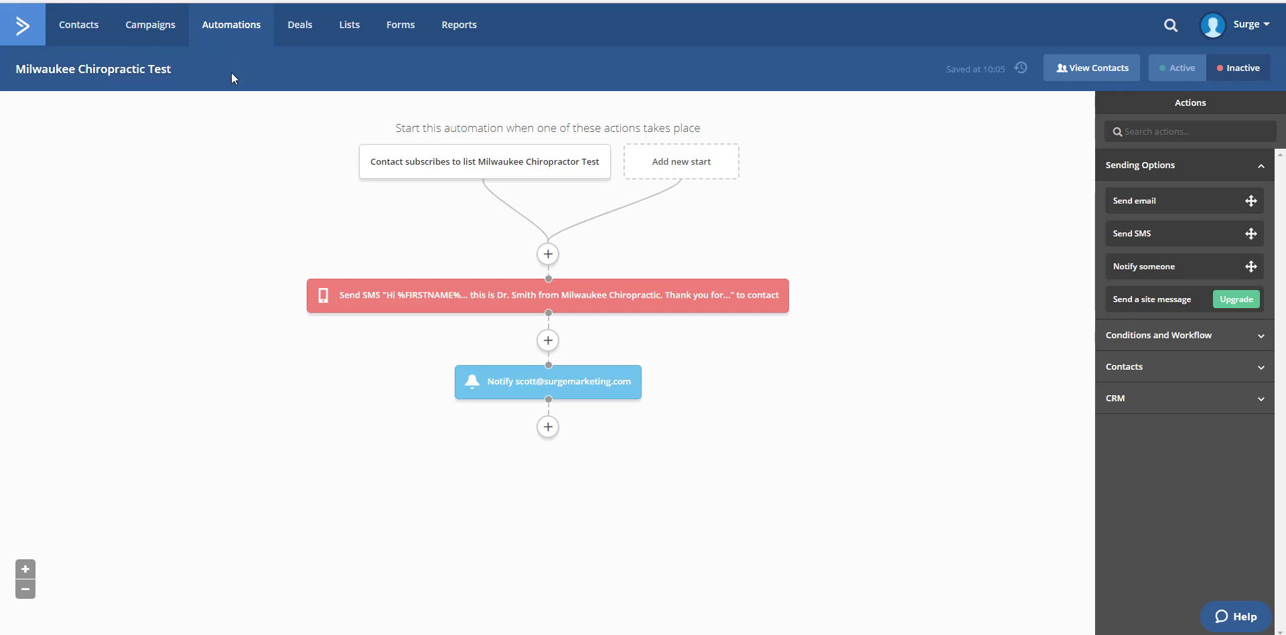
Step: Add a Send email action below the notification and create a new email named "First Email To Contact"
{"action": "left_click", "coordinate": [546, 429]}
{"action": "left_click", "coordinate": [623, 114]}
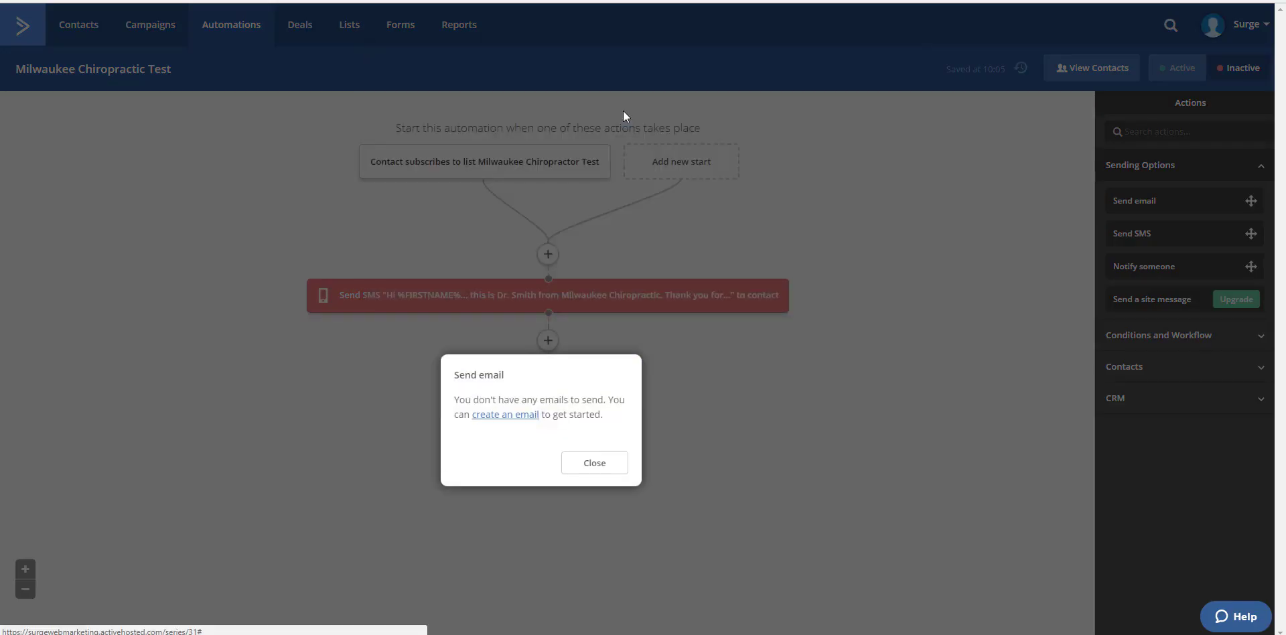
{"action": "left_click", "coordinate": [516, 421]}
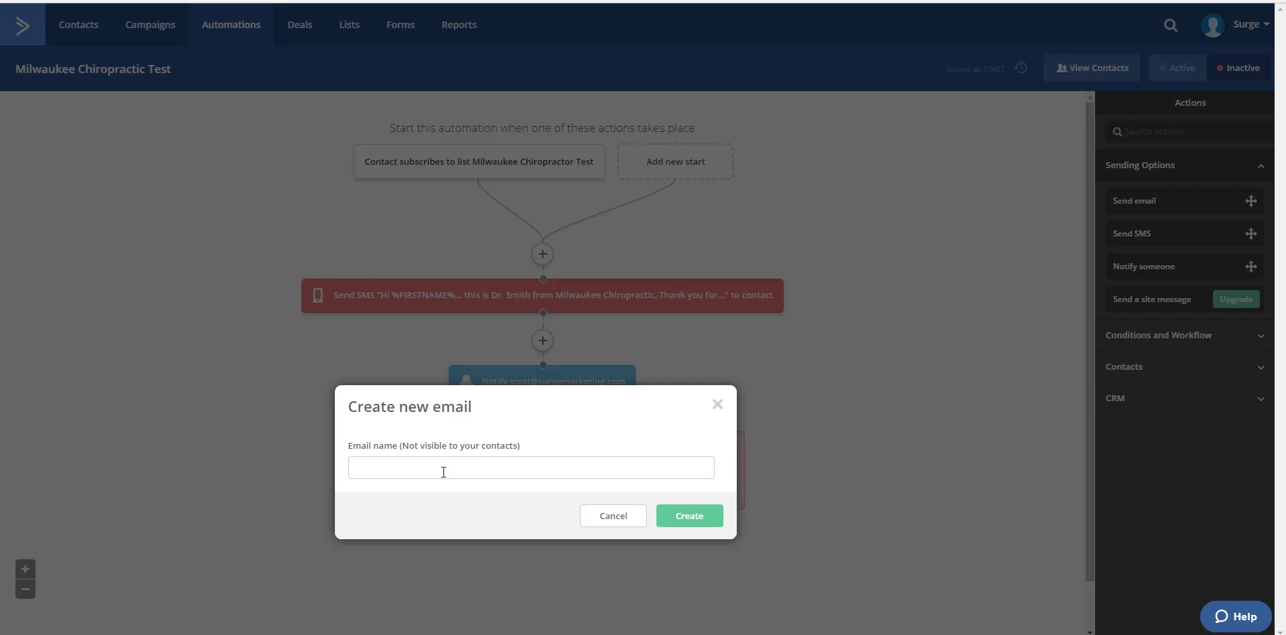
{"action": "left_click", "coordinate": [444, 471]}
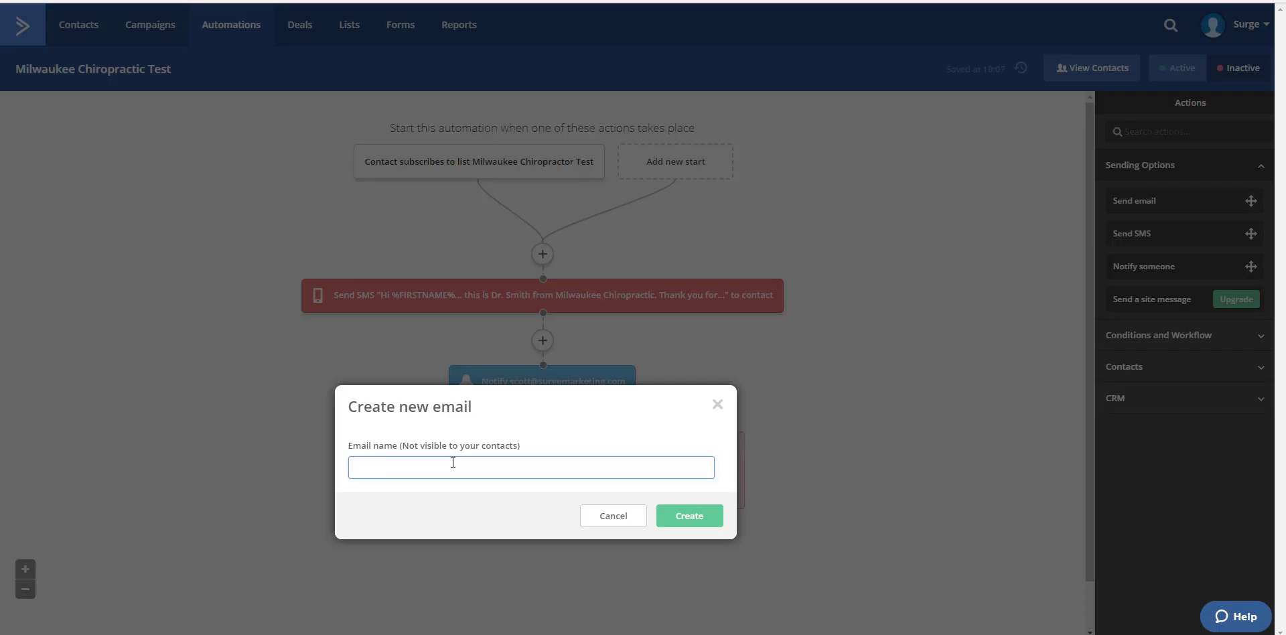
{"action": "type", "text": "First Email To Contact"}
{"action": "left_click", "coordinate": [695, 524]}
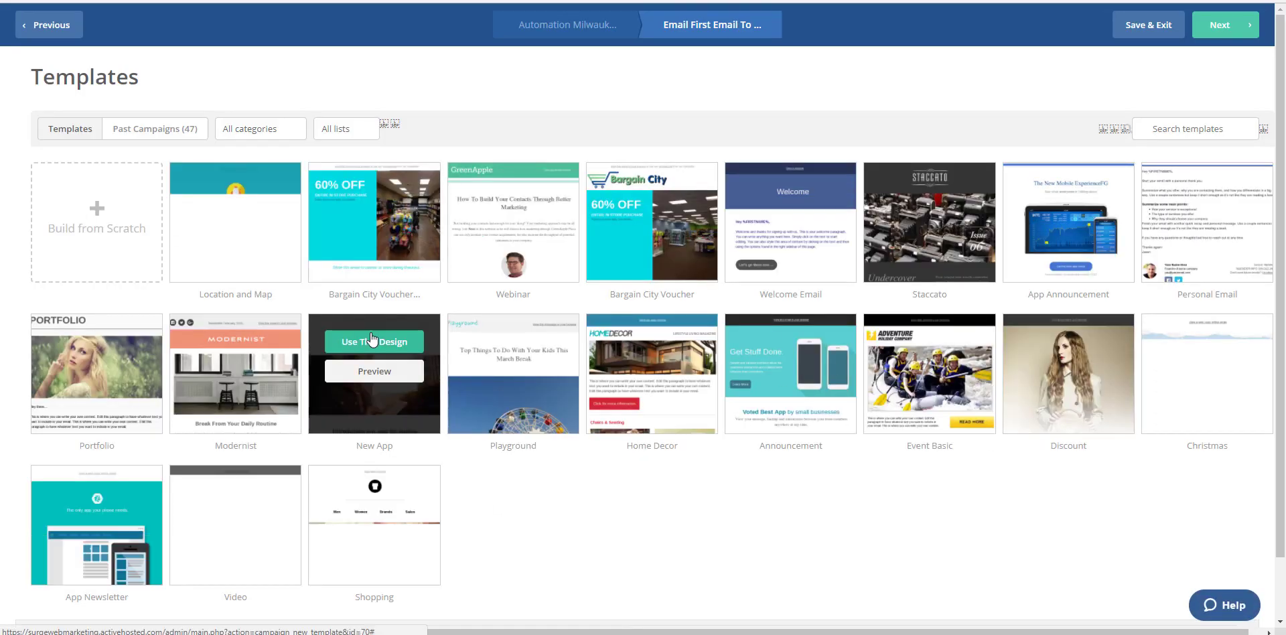
Step: Build the email from scratch using the Custom HTML template type
{"action": "left_click", "coordinate": [111, 214]}
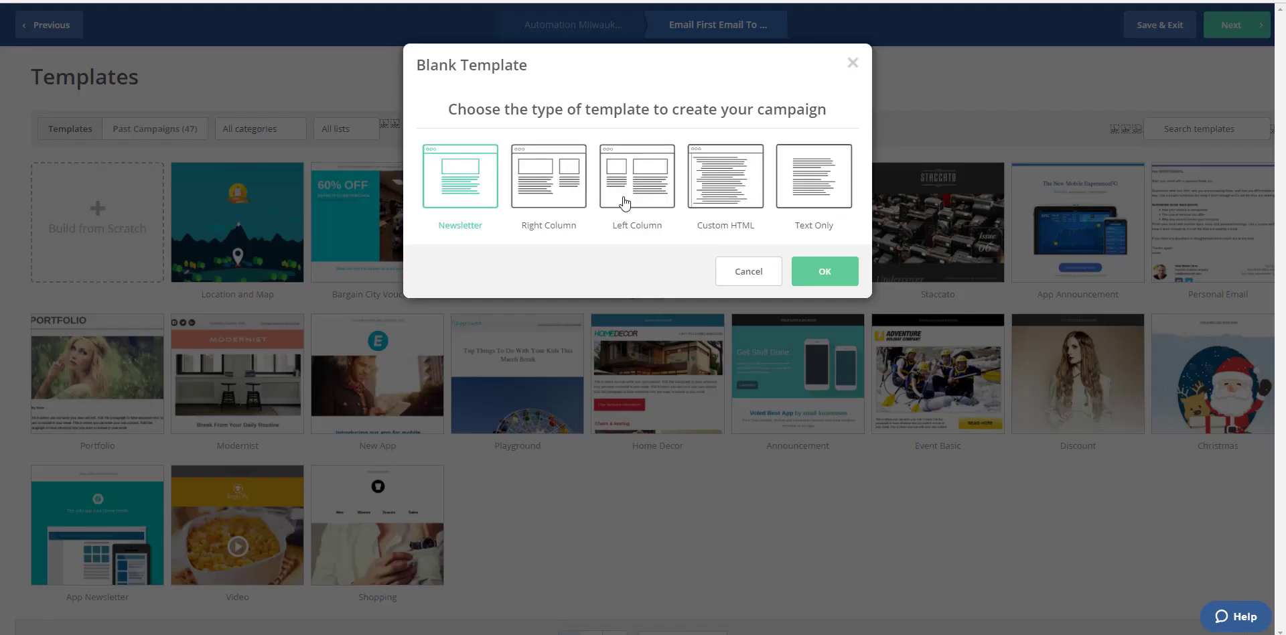
{"action": "left_click", "coordinate": [732, 176]}
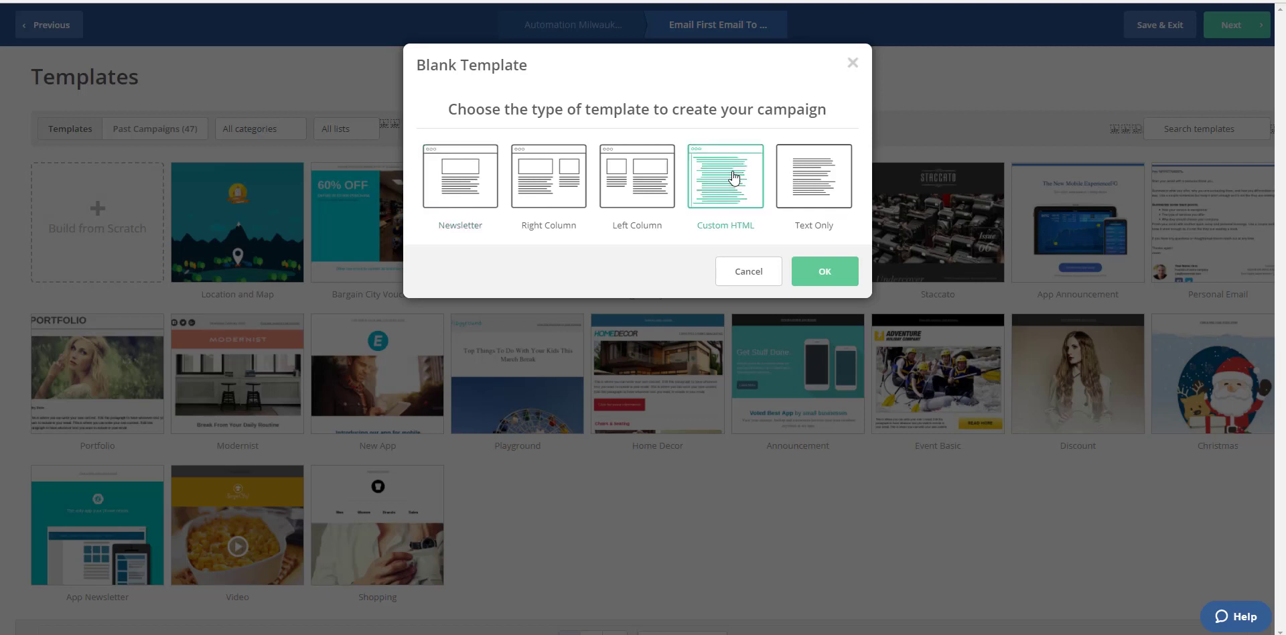
{"action": "left_click", "coordinate": [823, 277]}
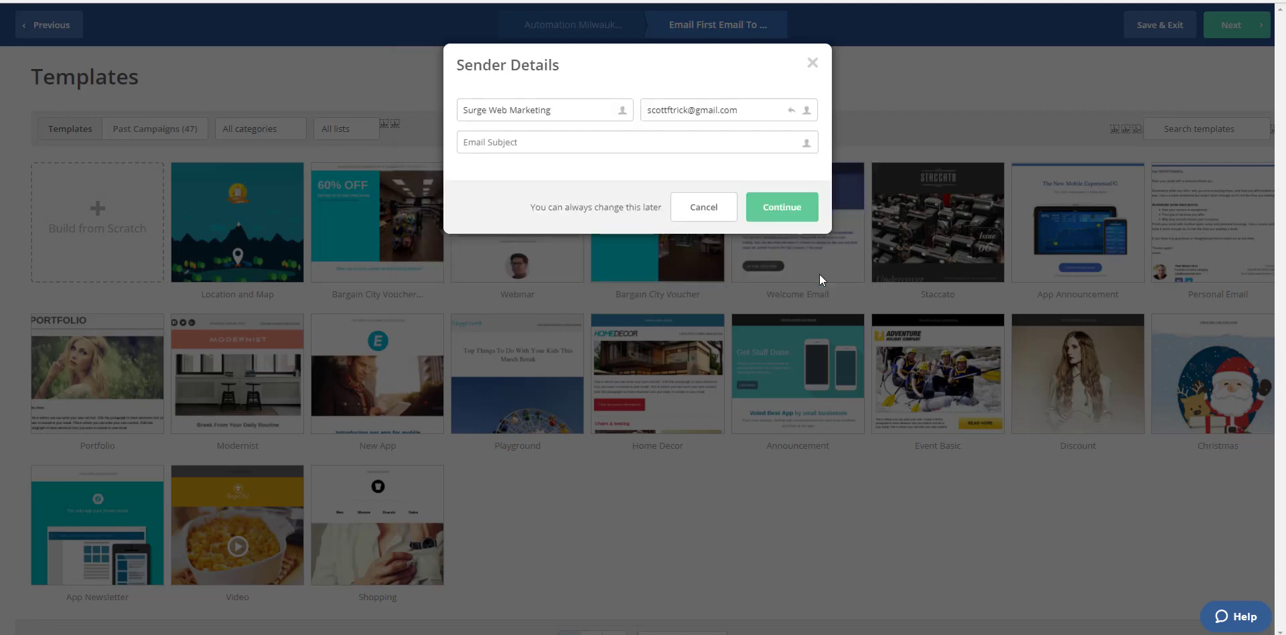
Step: Replace the sender email in the sender details with the chiropractic client's address
{"action": "left_click", "coordinate": [759, 109]}
{"action": "left_click_drag", "start_coordinate": [759, 108], "coordinate": [605, 96]}
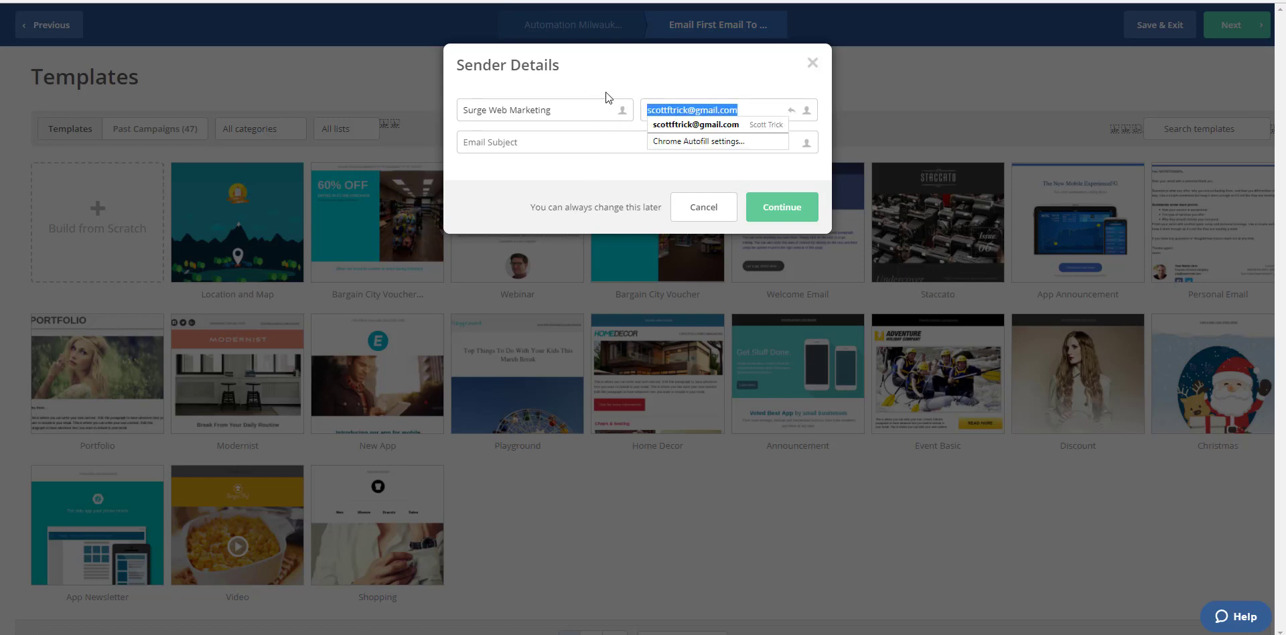
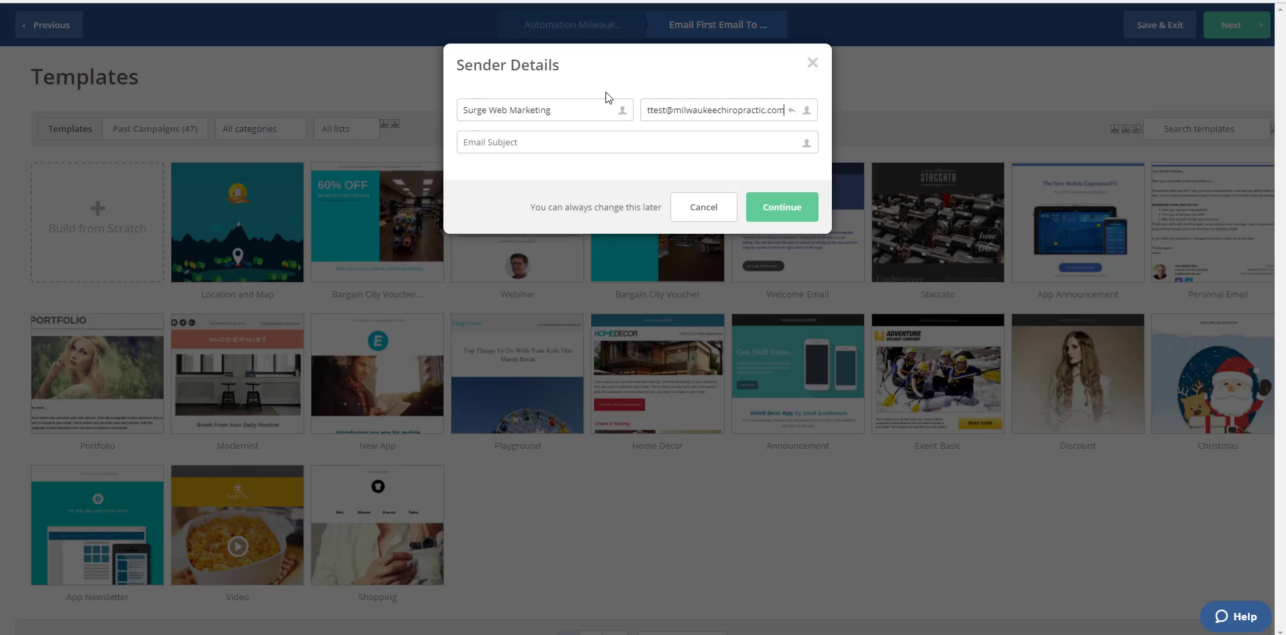
Step: Set the email subject to "Thank You!" and continue to the message editor
{"action": "left_click", "coordinate": [572, 142]}
{"action": "left_click", "coordinate": [573, 145]}
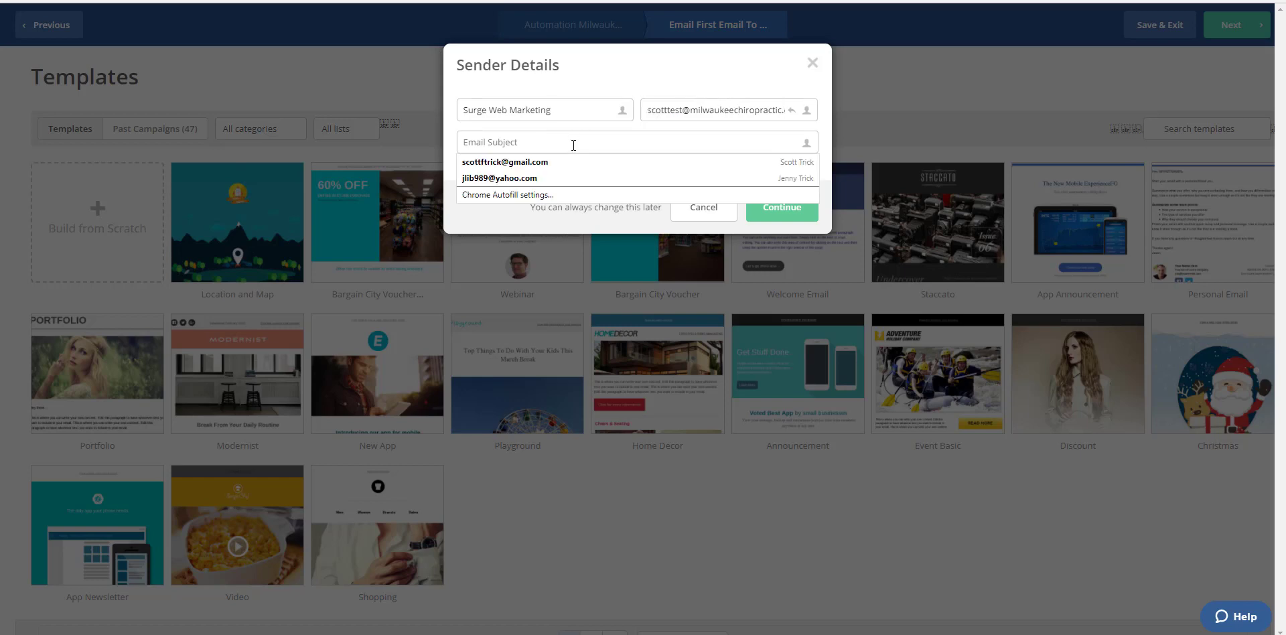
{"action": "type", "text": "Thank You!"}
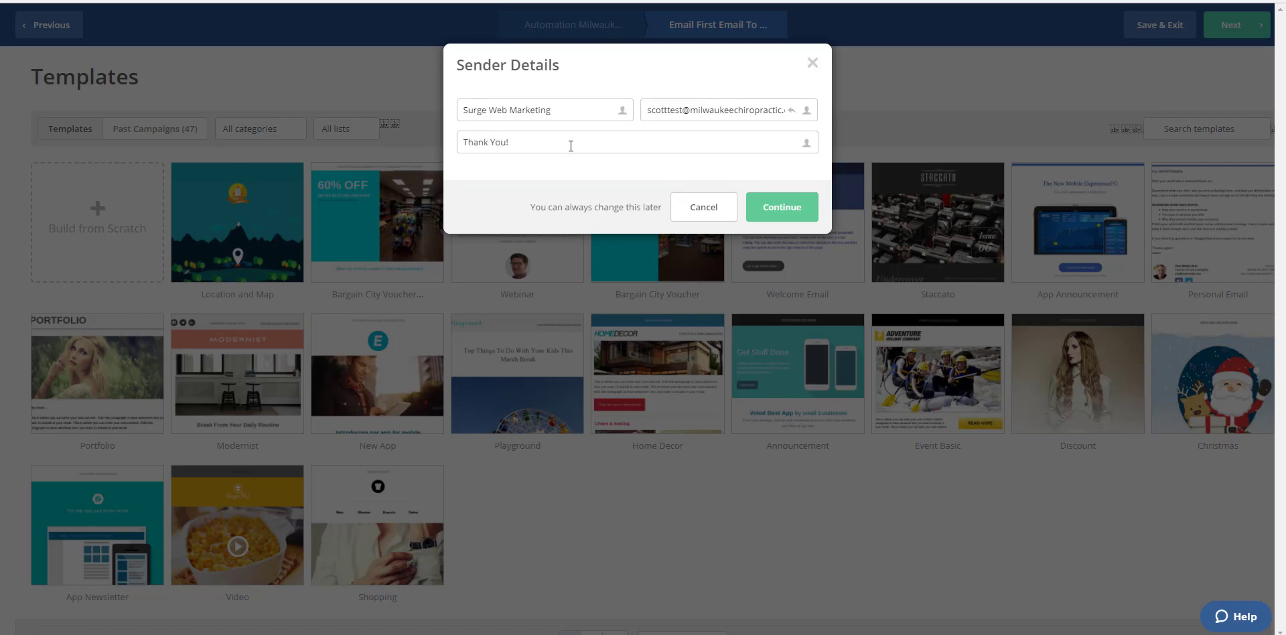
{"action": "left_click", "coordinate": [761, 205]}
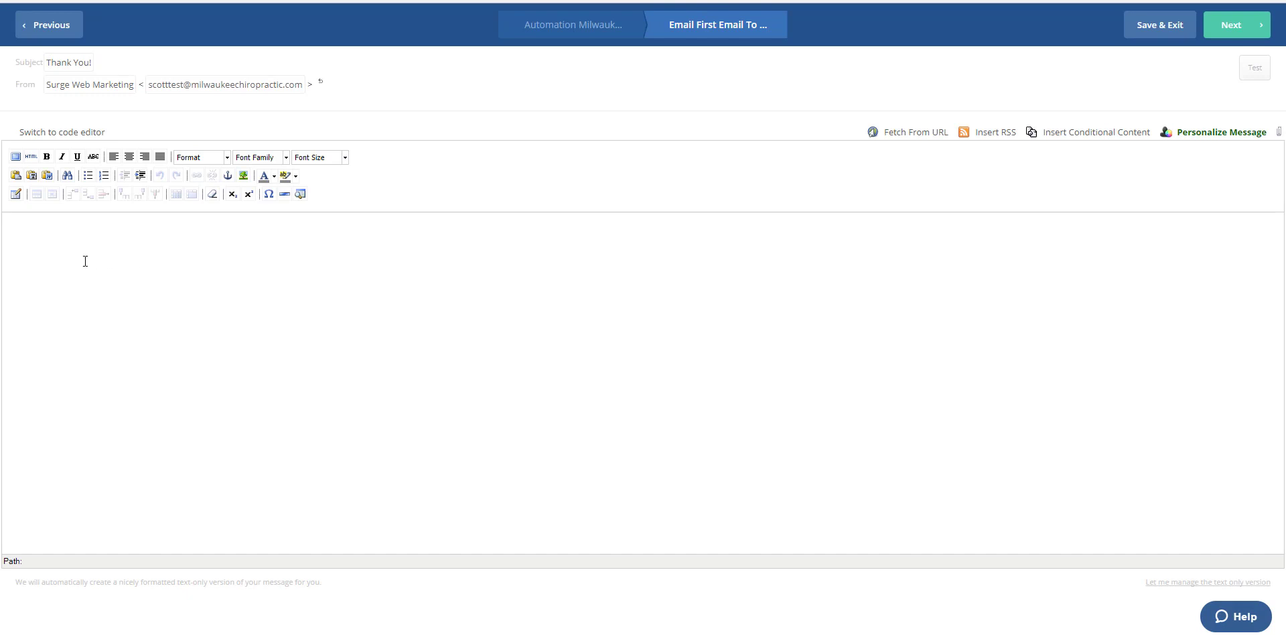
Step: Start the message body with the greeting "Hi" followed by the contact's Full Name personalization field
{"action": "type", "text": "Hi"}
{"action": "left_click", "coordinate": [1217, 131]}
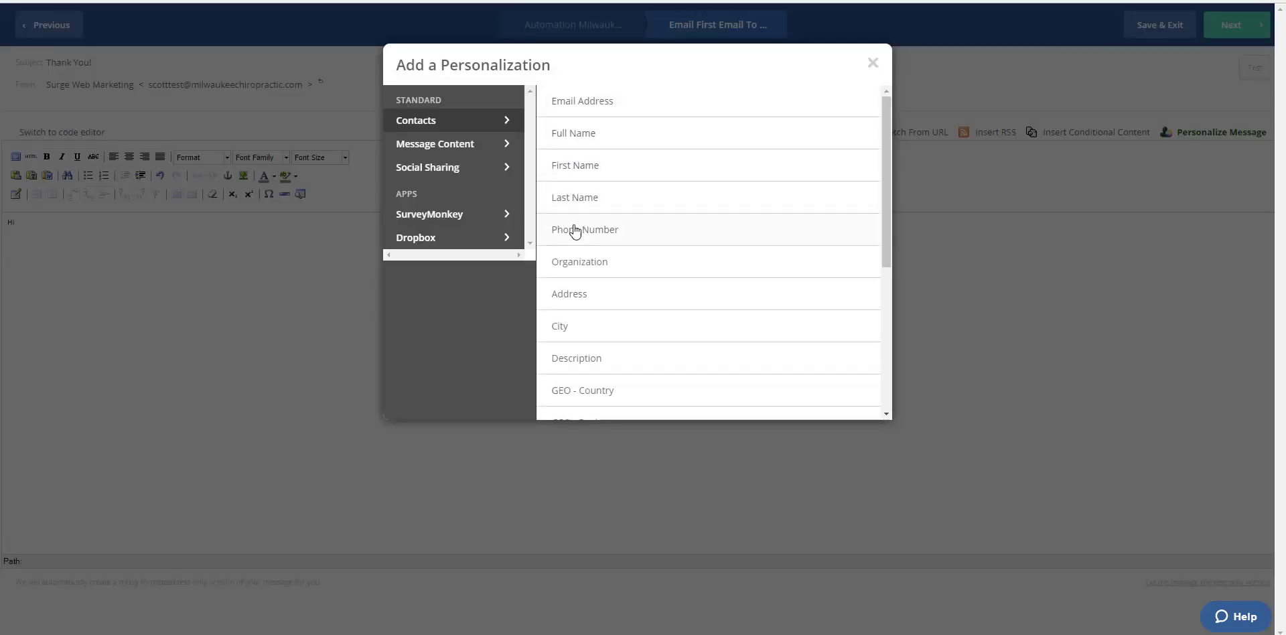
{"action": "left_click", "coordinate": [580, 139]}
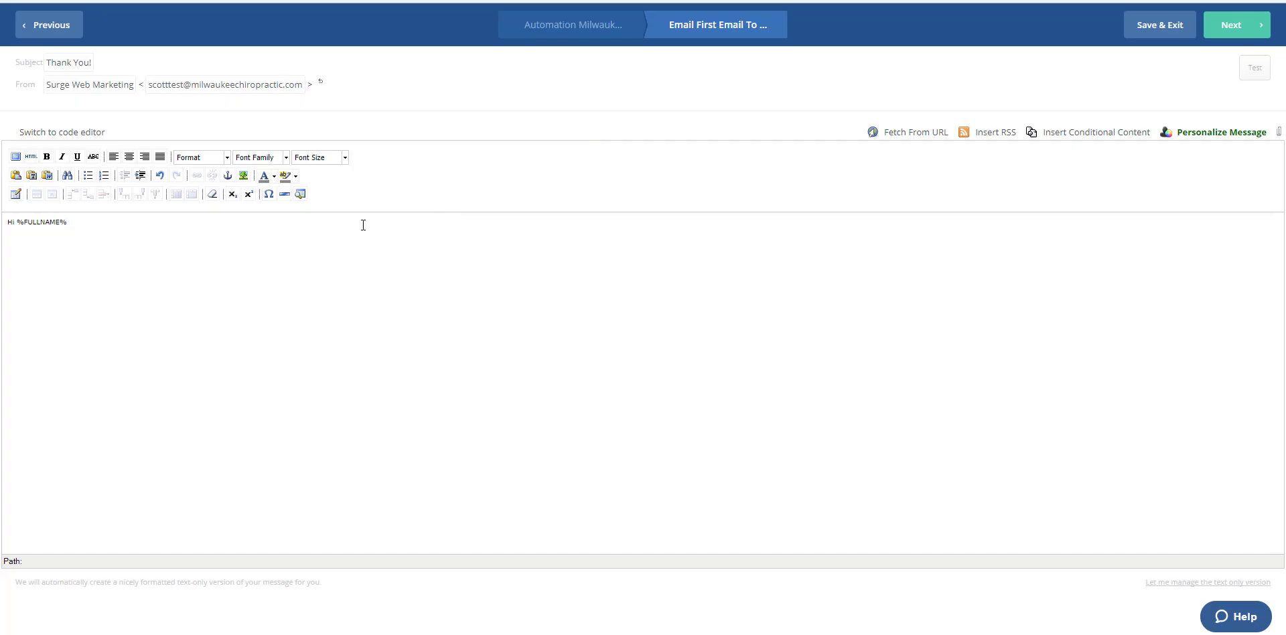
Step: Write "Thank you for claiming our special offer." and "We look forward to seeing you in our office." as separate lines below the greeting
{"action": "type", "text": "Thank you for op"}
{"action": "type", "text": "im"}
{"action": "type", "text": "ing our spe"}
{"action": "type", "text": "We l"}
{"action": "type", "text": "ook forward to seeing you in"}
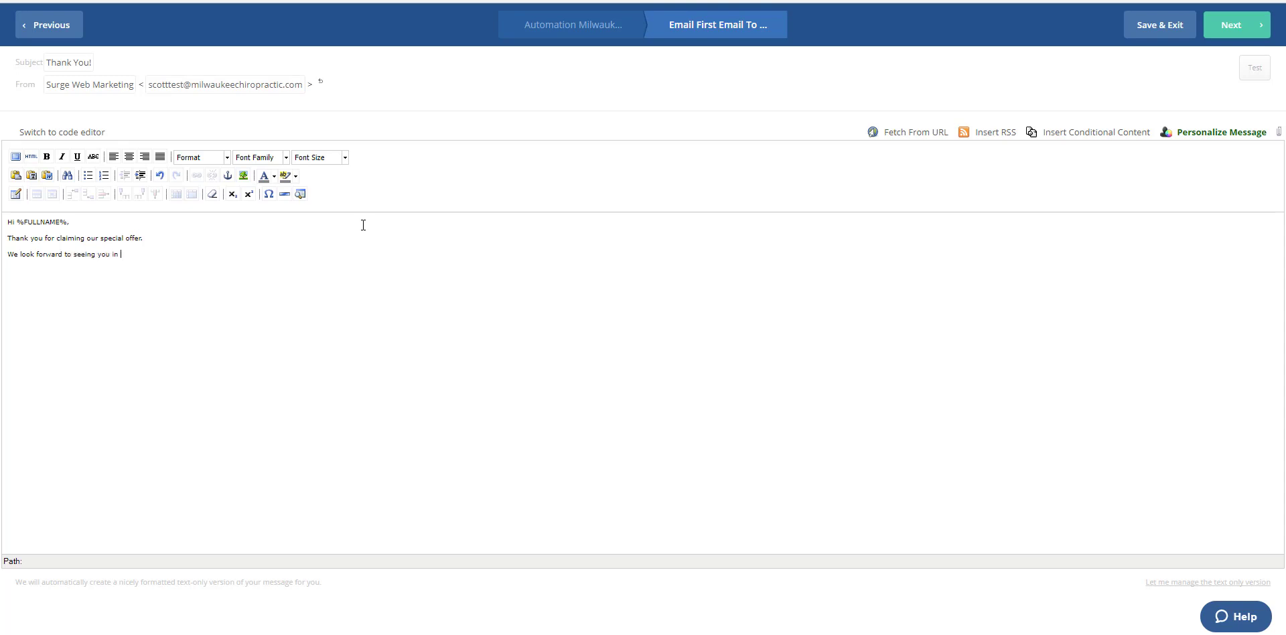
{"action": "type", "text": " our offic"}
{"action": "type", "text": "ee to"}
{"action": "type", "text": " call us if you have"}
{"action": "type", "text": " any question"}
Step: Add the lines "Feel free to call us if you have any questions, or" and "If you did not already schedule."
{"action": "type", "text": "u did n"}
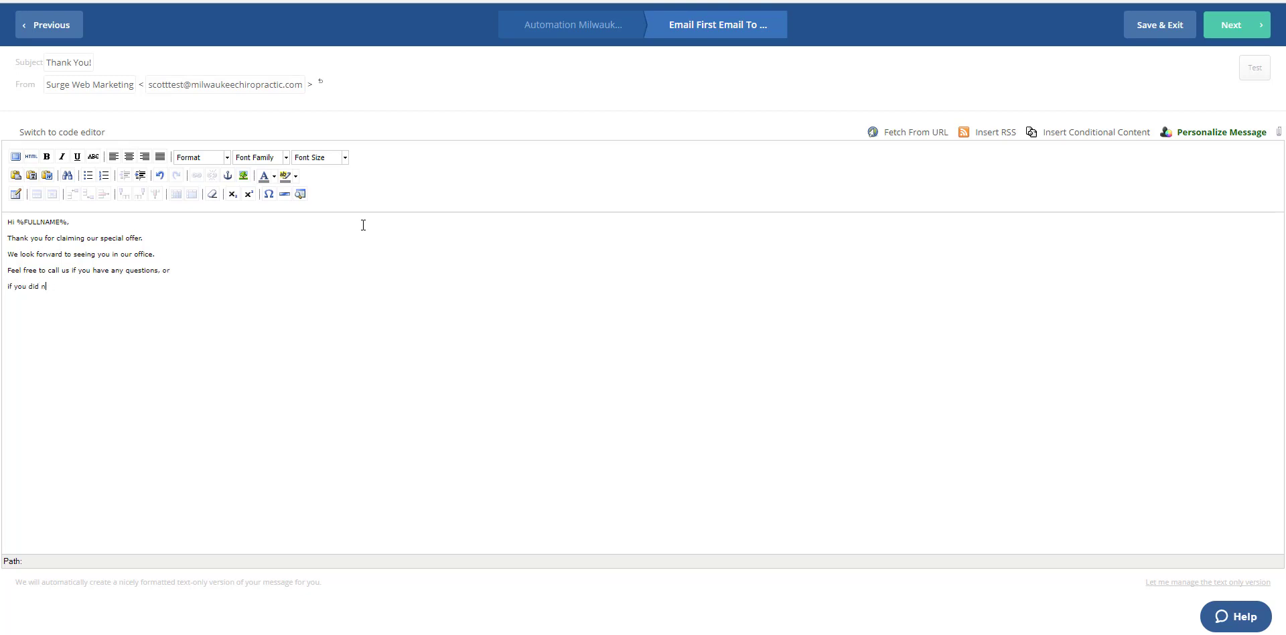
{"action": "type", "text": "ot already sc"}
{"action": "type", "text": "hedule. "}
{"action": "type", "text": "Thank You! "}
{"action": "type", "text": "Dr. Smith ("}
{"action": "type", "text": "414"}
{"action": "type", "text": ") 555-1234"}
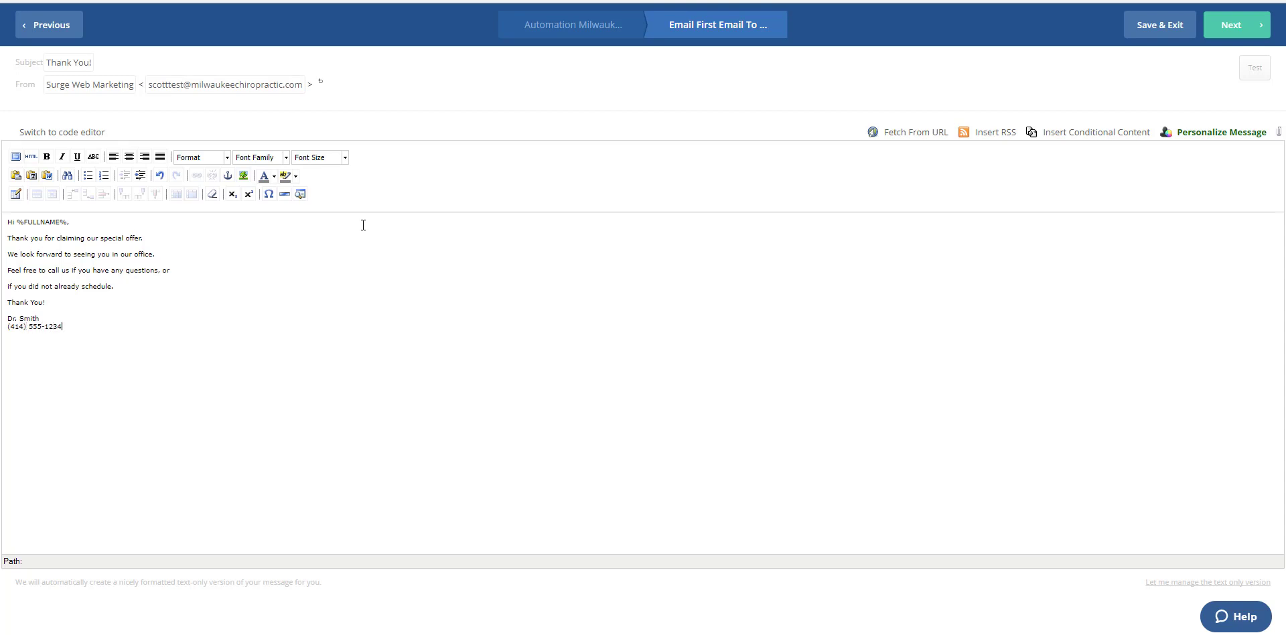
Step: Turn the signature's phone number into a click-to-call link using a tel: URL with the same number
{"action": "left_click_drag", "start_coordinate": [69, 326], "coordinate": [2, 330]}
{"action": "left_click", "coordinate": [195, 175]}
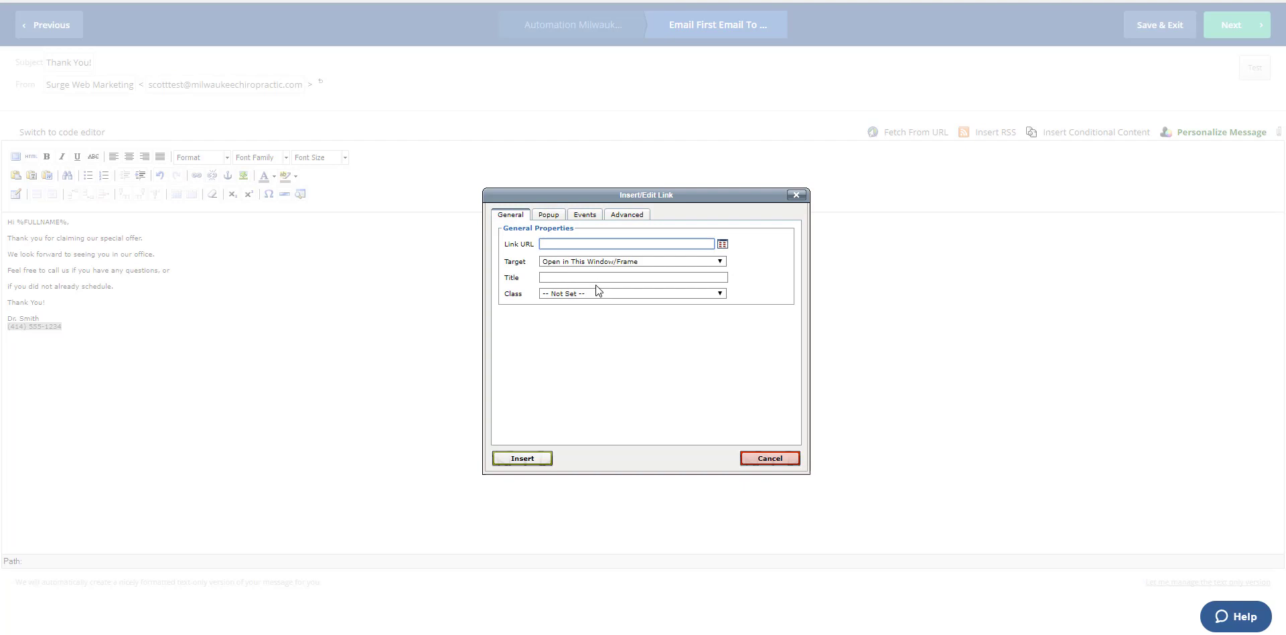
{"action": "type", "text": "tel:"}
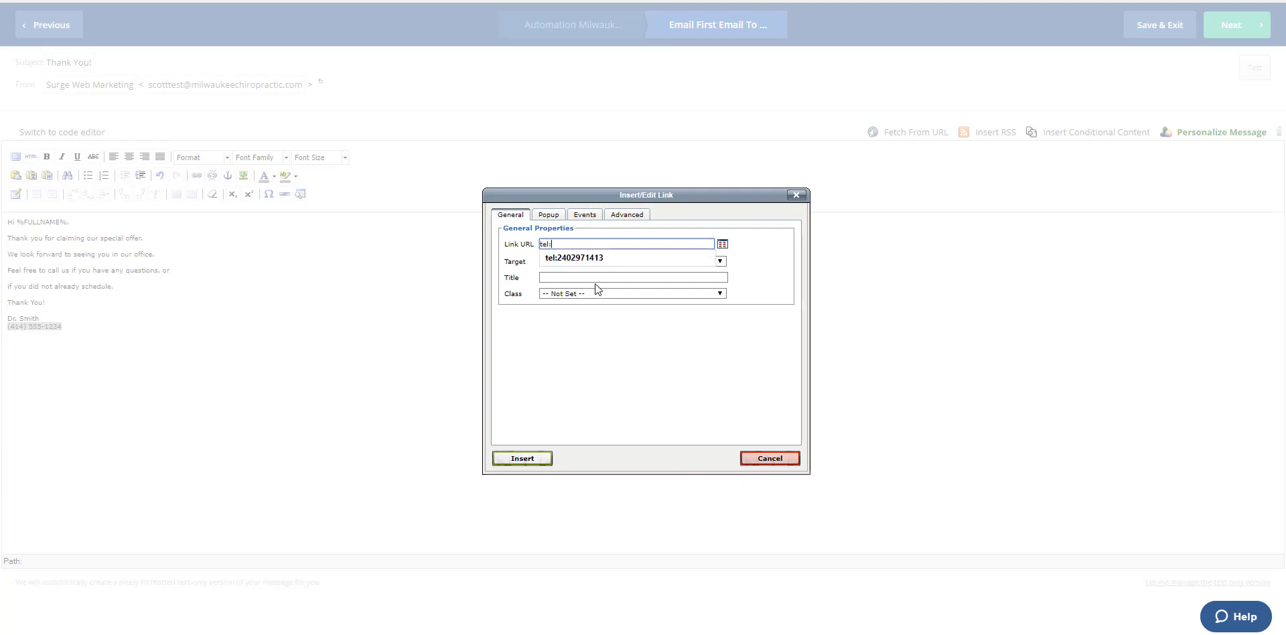
{"action": "type", "text": "4145551234"}
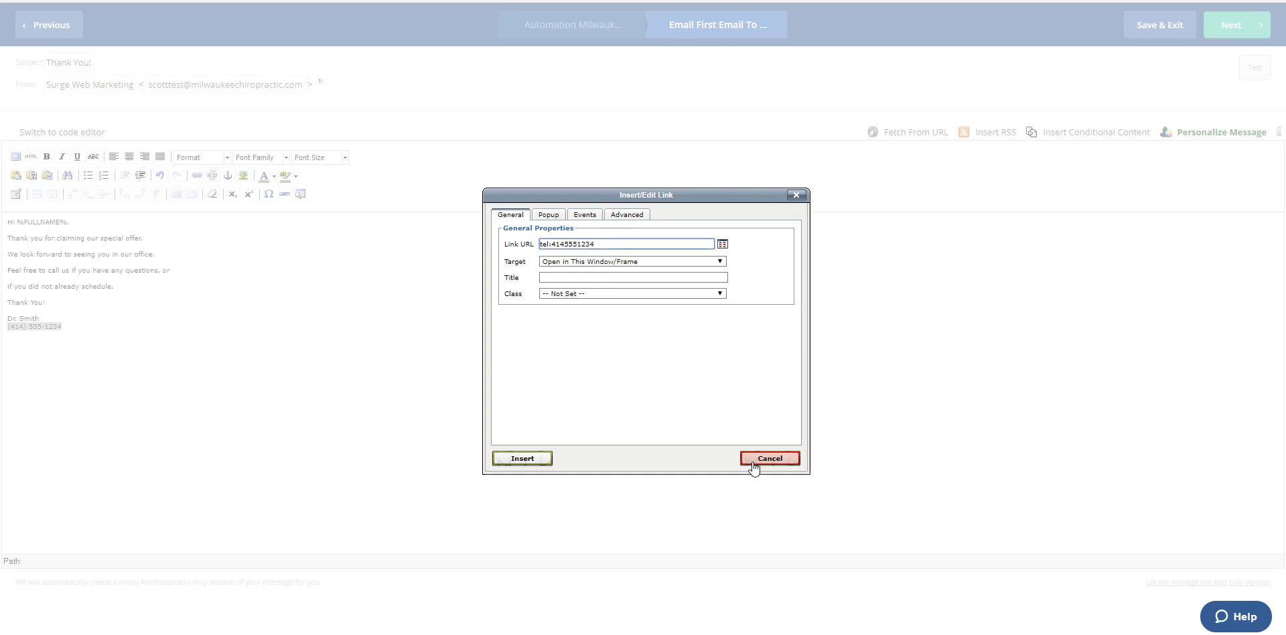
{"action": "left_click", "coordinate": [522, 458]}
{"action": "left_click", "coordinate": [76, 346]}
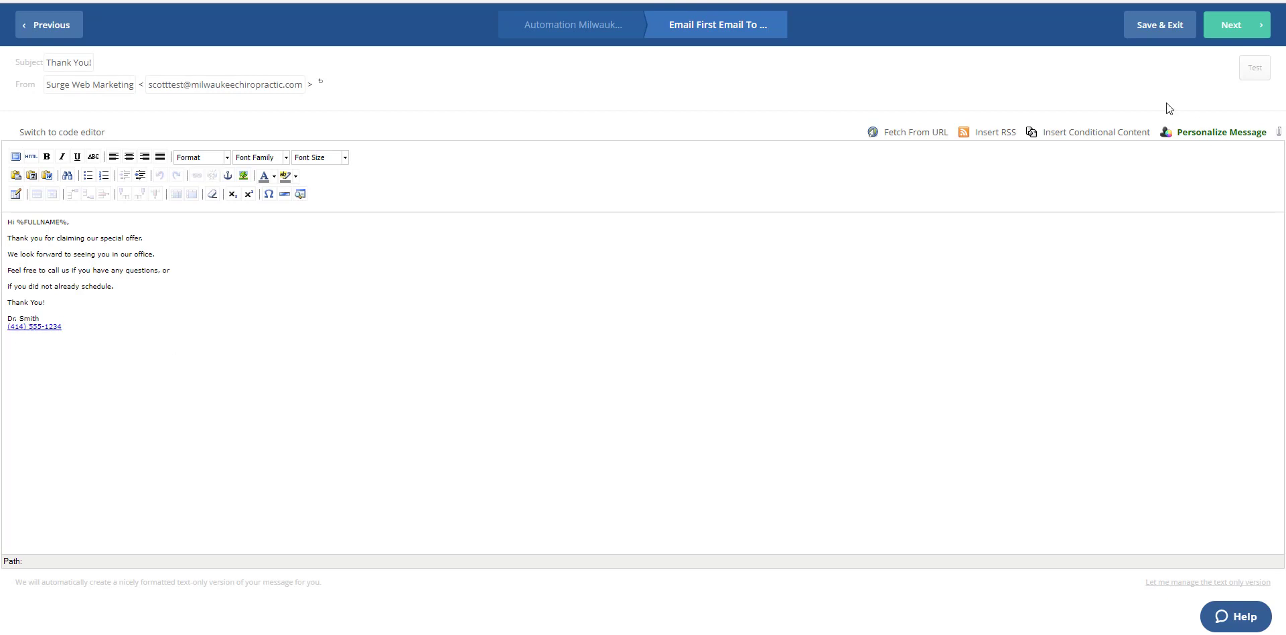
Step: Proceed to the campaign summary and start a new sender address with the company name "Milwaukee Chiropractic"
{"action": "left_click", "coordinate": [1230, 28]}
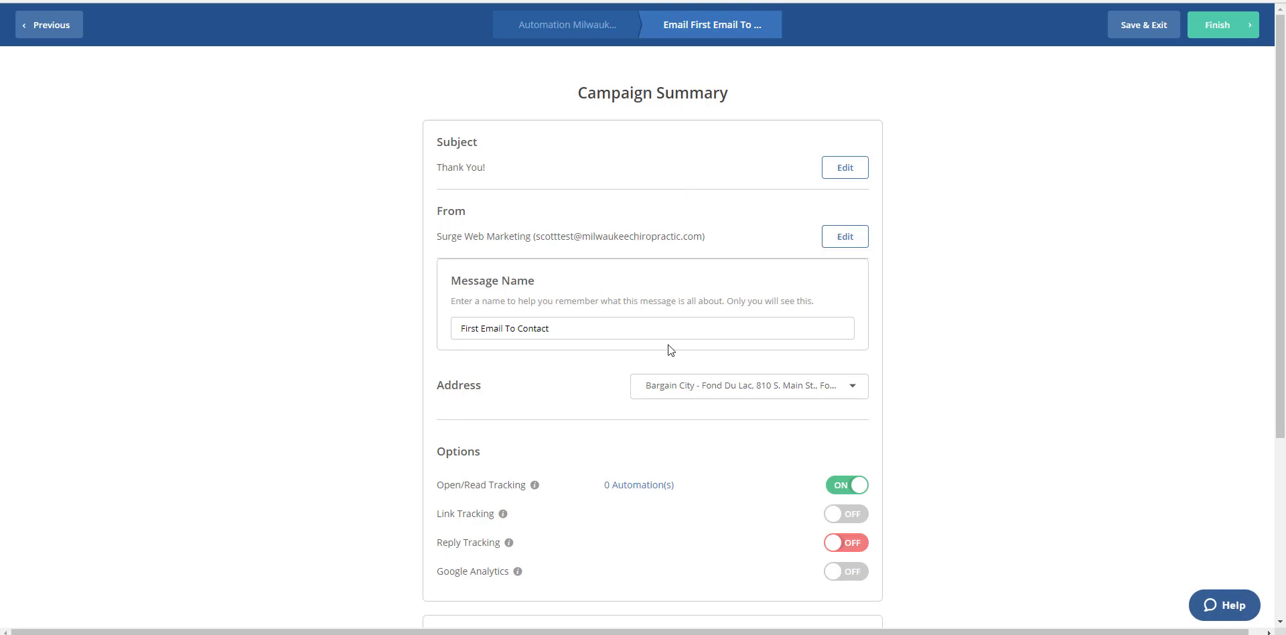
{"action": "left_click", "coordinate": [761, 390]}
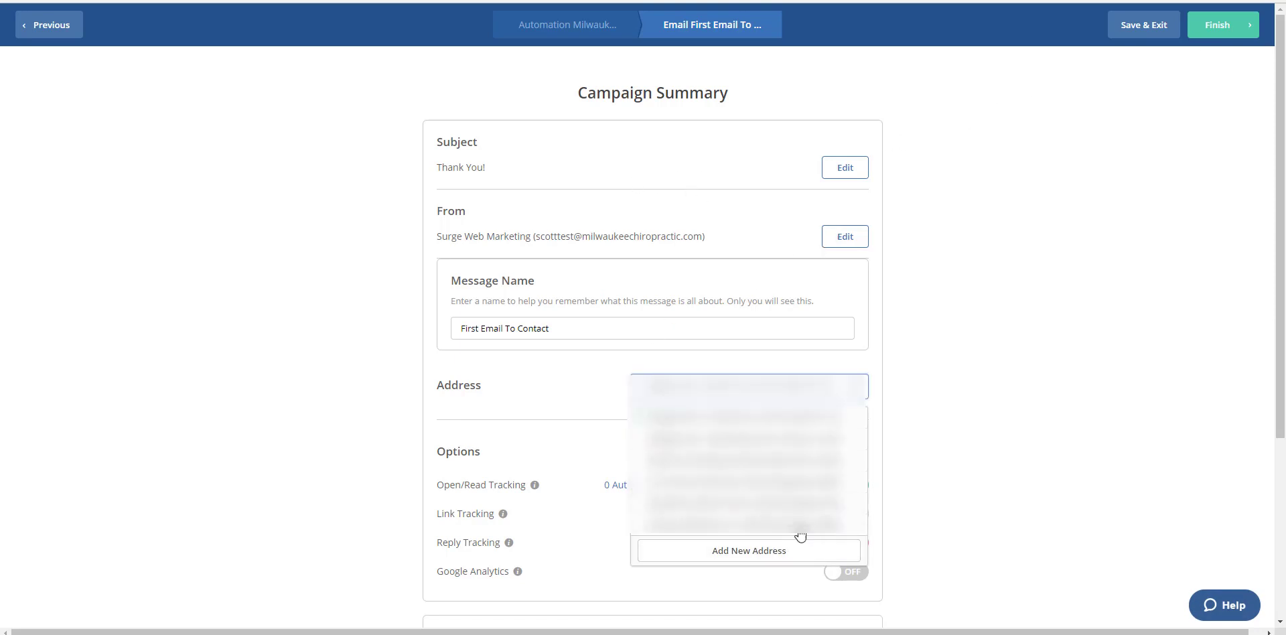
{"action": "scroll", "coordinate": [777, 544], "scroll_direction": "down", "scroll_amount": 4}
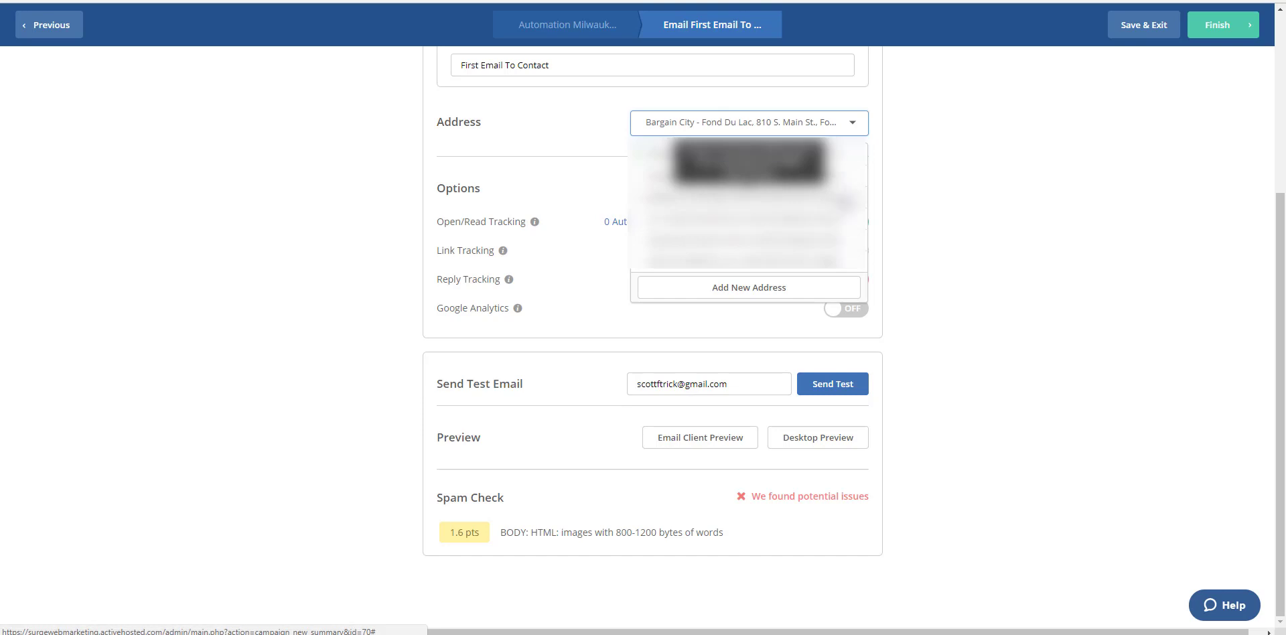
{"action": "left_click", "coordinate": [746, 290]}
{"action": "left_click", "coordinate": [552, 181]}
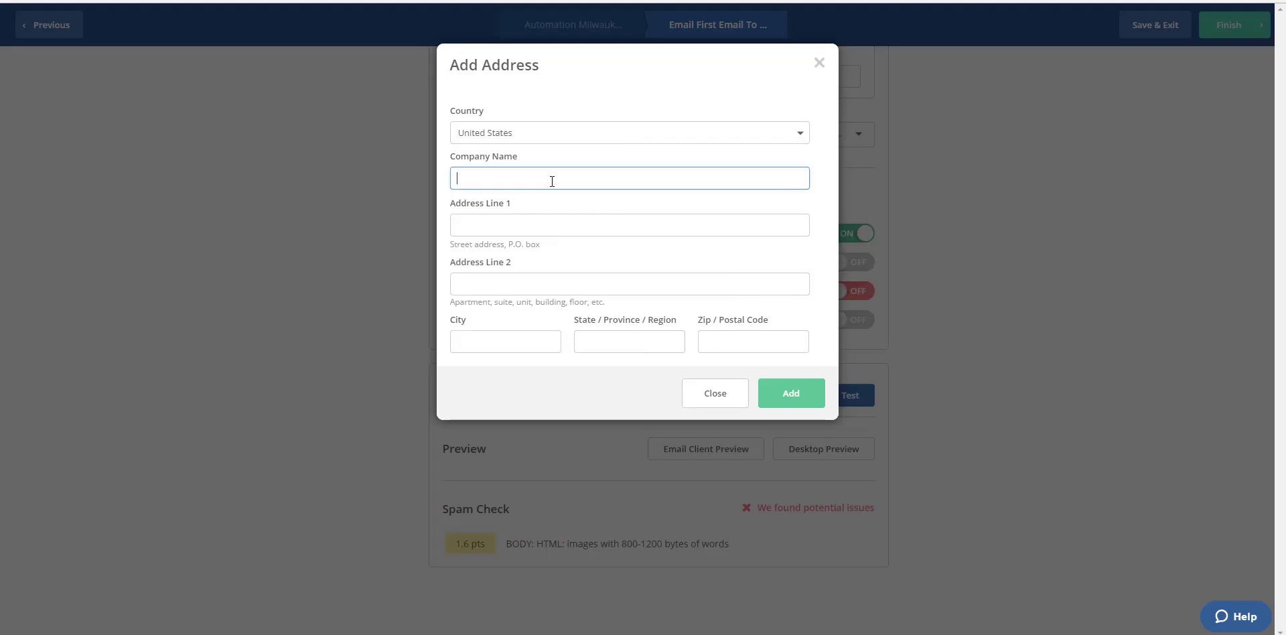
{"action": "type", "text": "M"}
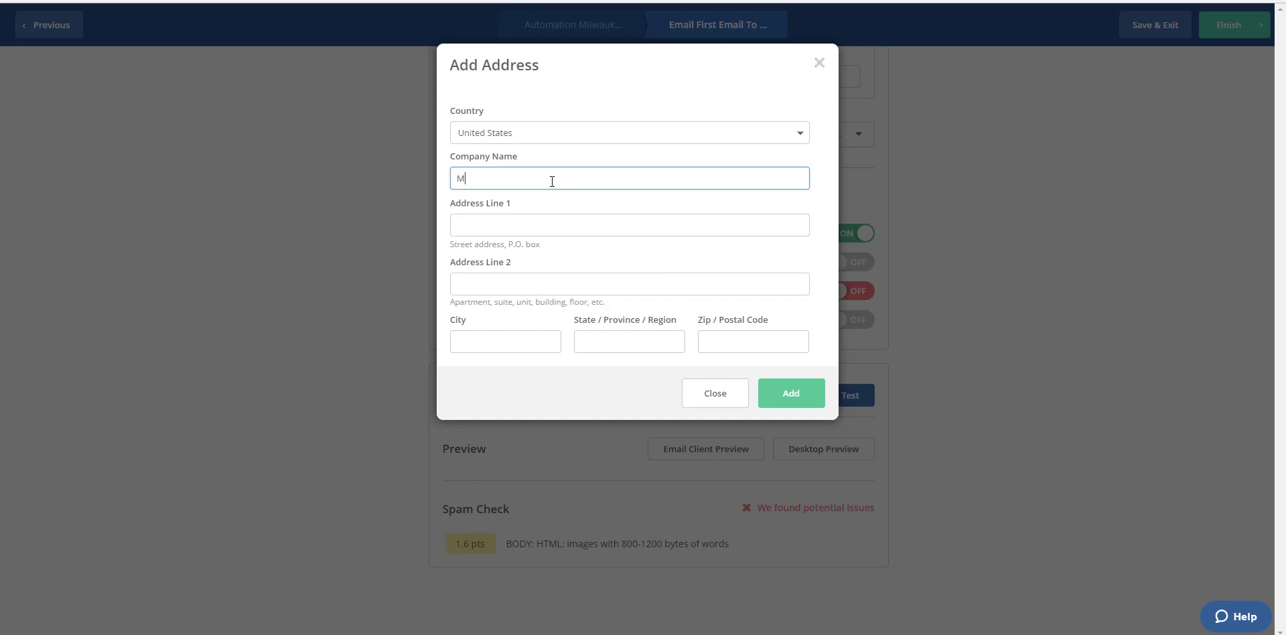
{"action": "type", "text": "ilwaukee Chiropractic"}
Step: Fill in the company's street address, city, state and zip code, and add the address to the email
{"action": "key", "text": "Tab"}
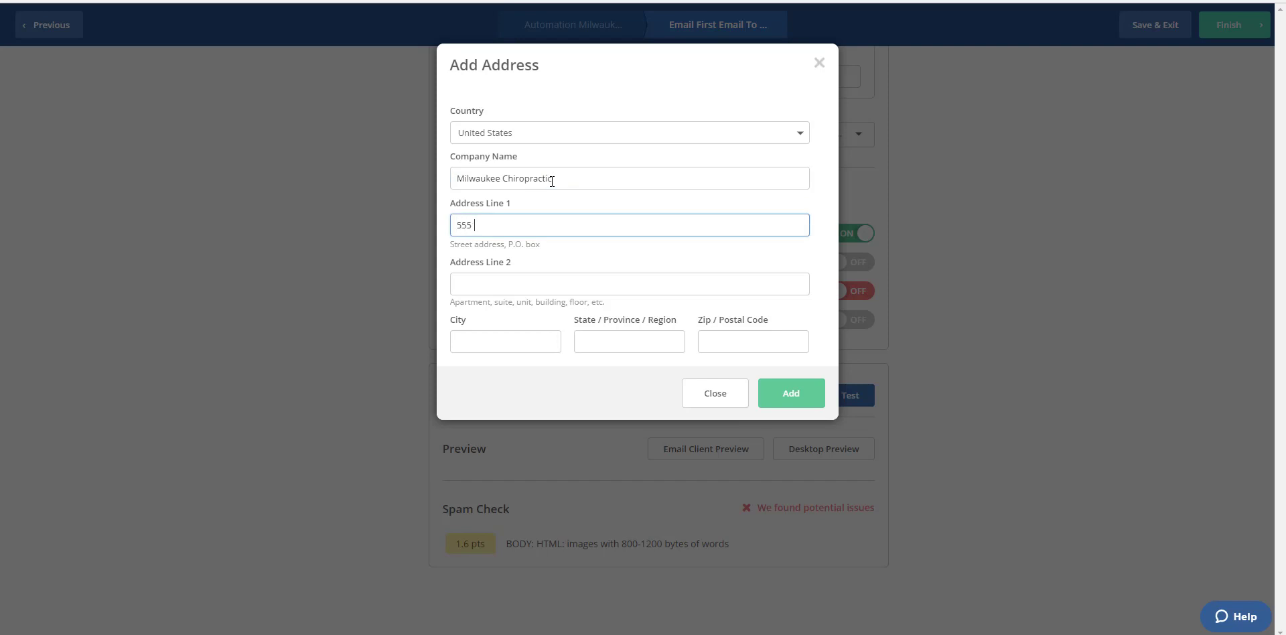
{"action": "left_click", "coordinate": [458, 342]}
{"action": "type", "text": "Milwaukee"}
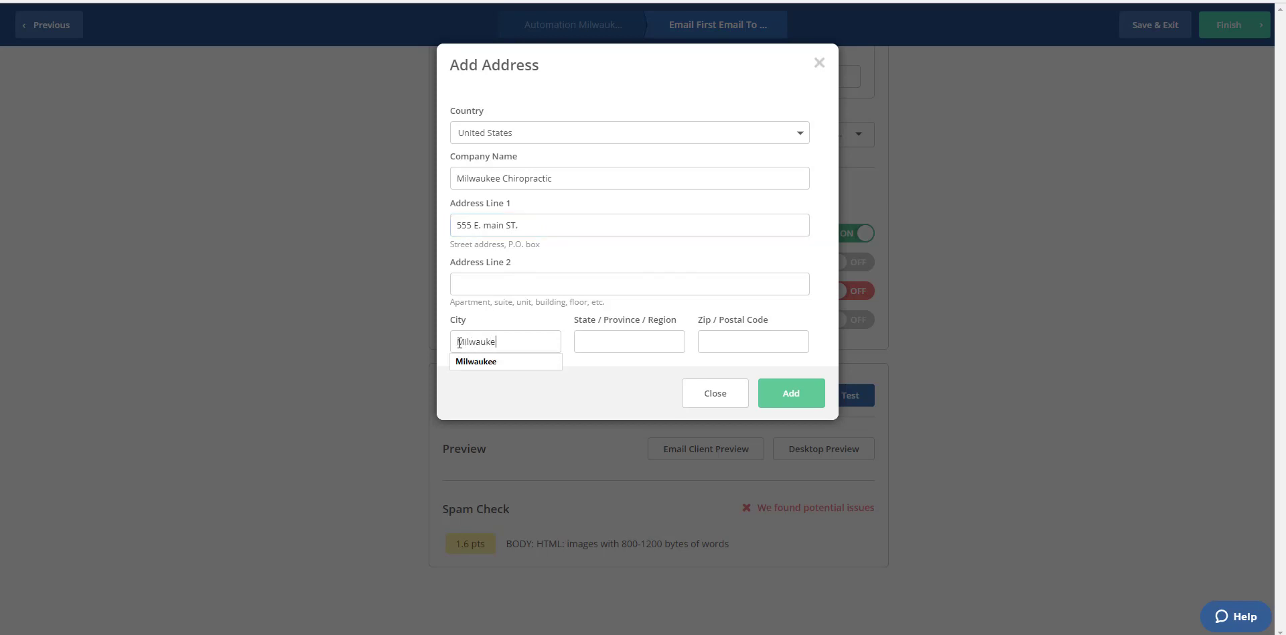
{"action": "key", "text": "Tab"}
{"action": "type", "text": "WI"}
{"action": "key", "text": "Tab"}
{"action": "type", "text": "53219"}
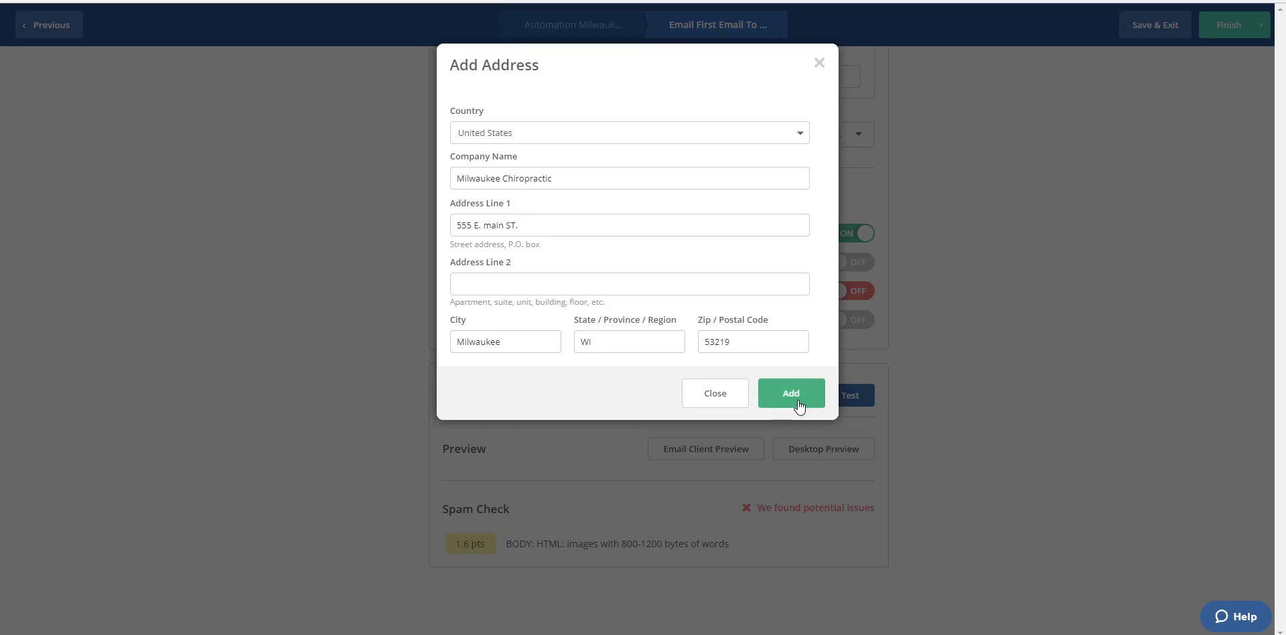
{"action": "left_click", "coordinate": [799, 404]}
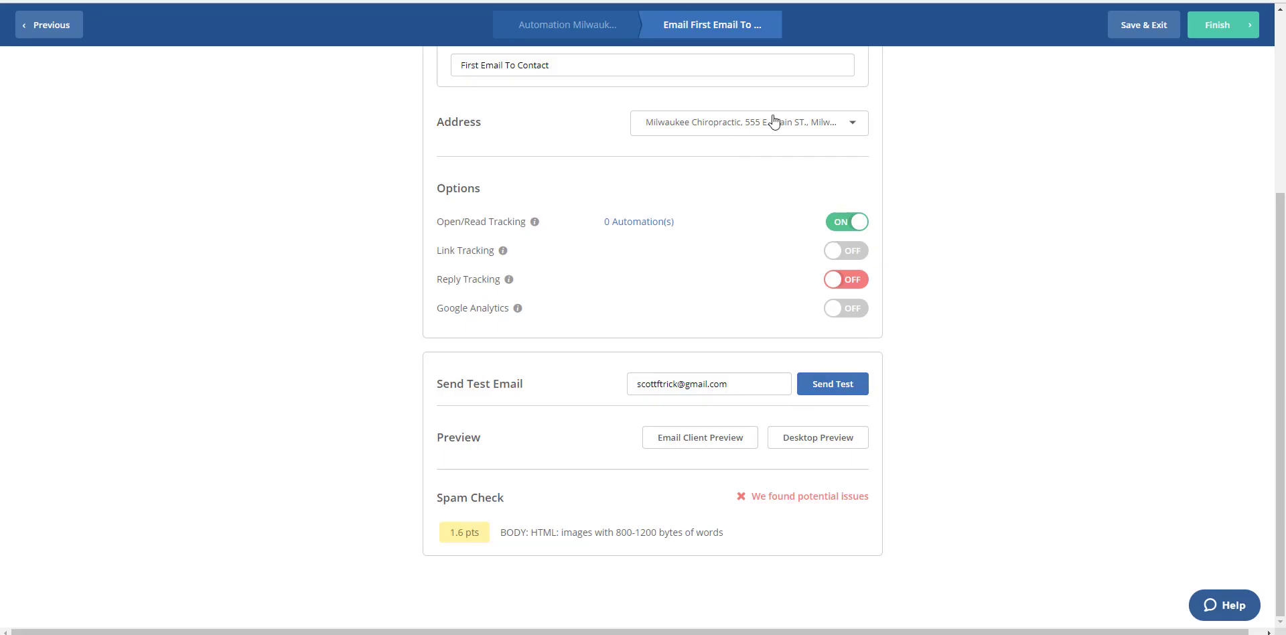
Step: Review the campaign summary's address, tracking options and spam check, and finish the email to return to the automation
{"action": "scroll", "coordinate": [612, 154], "scroll_direction": "up", "scroll_amount": 3}
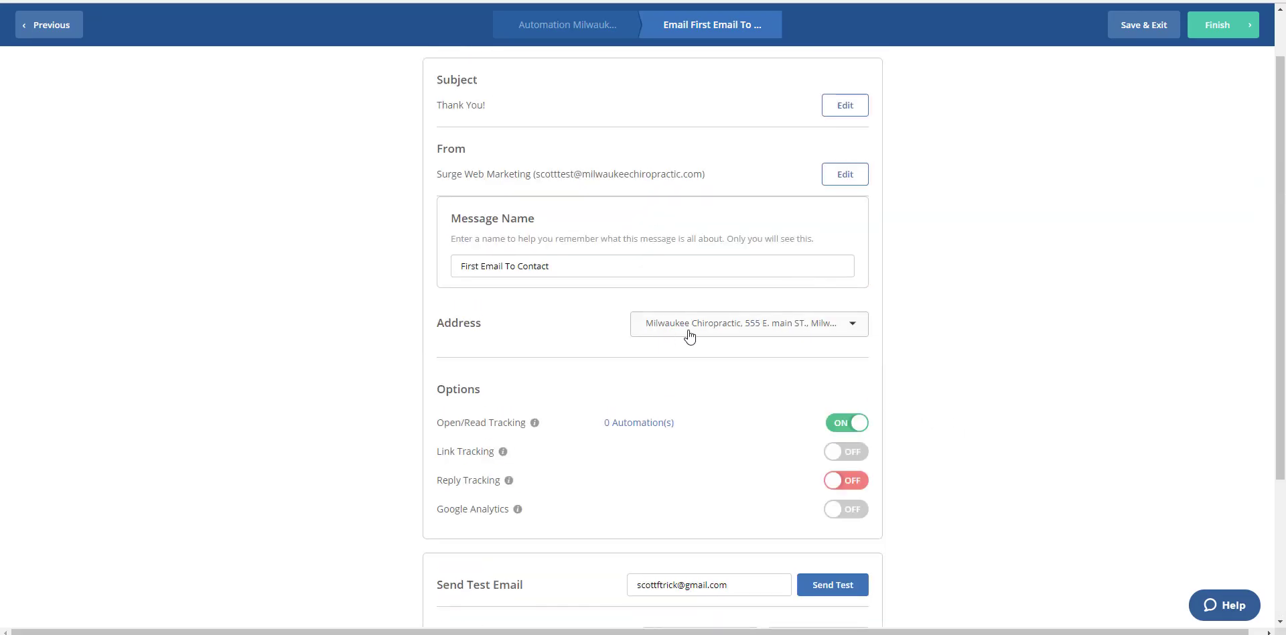
{"action": "scroll", "coordinate": [996, 338], "scroll_direction": "down", "scroll_amount": 2}
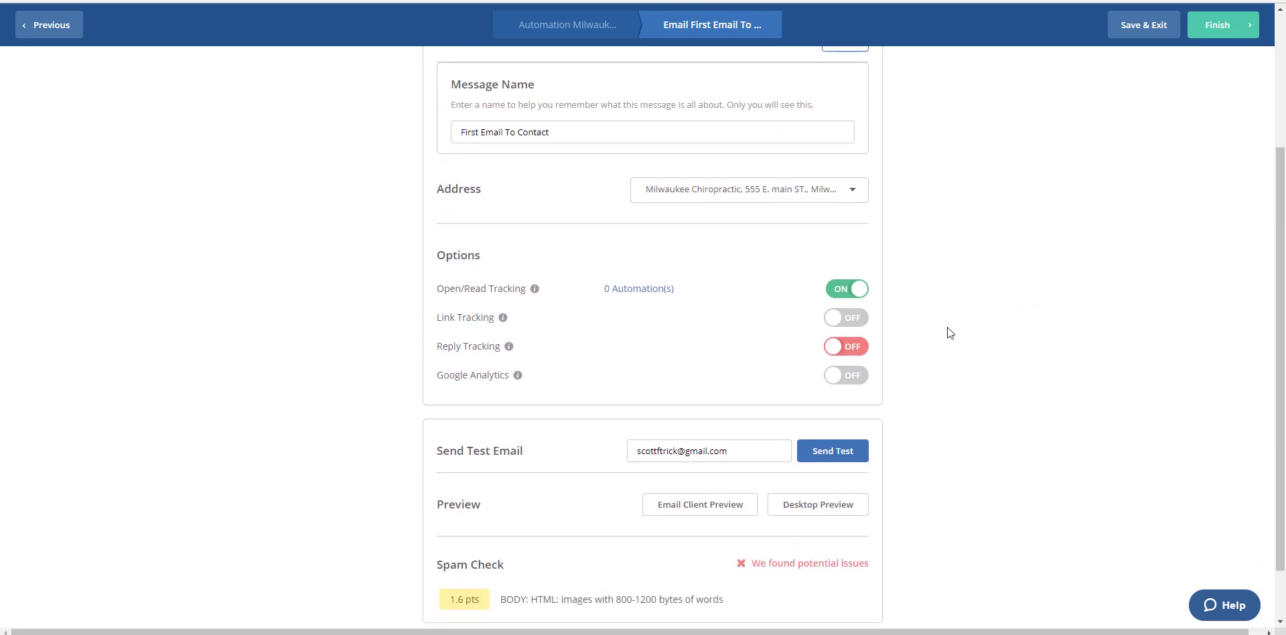
{"action": "scroll", "coordinate": [945, 356], "scroll_direction": "down", "scroll_amount": 1}
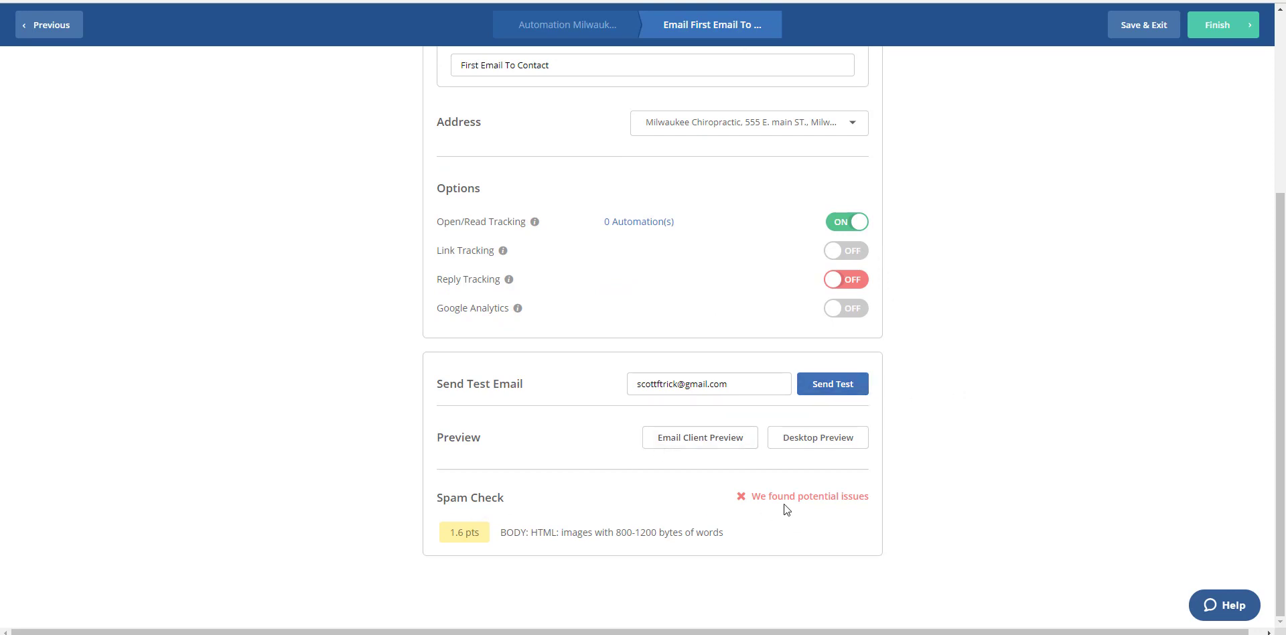
{"action": "scroll", "coordinate": [926, 466], "scroll_direction": "up", "scroll_amount": 4}
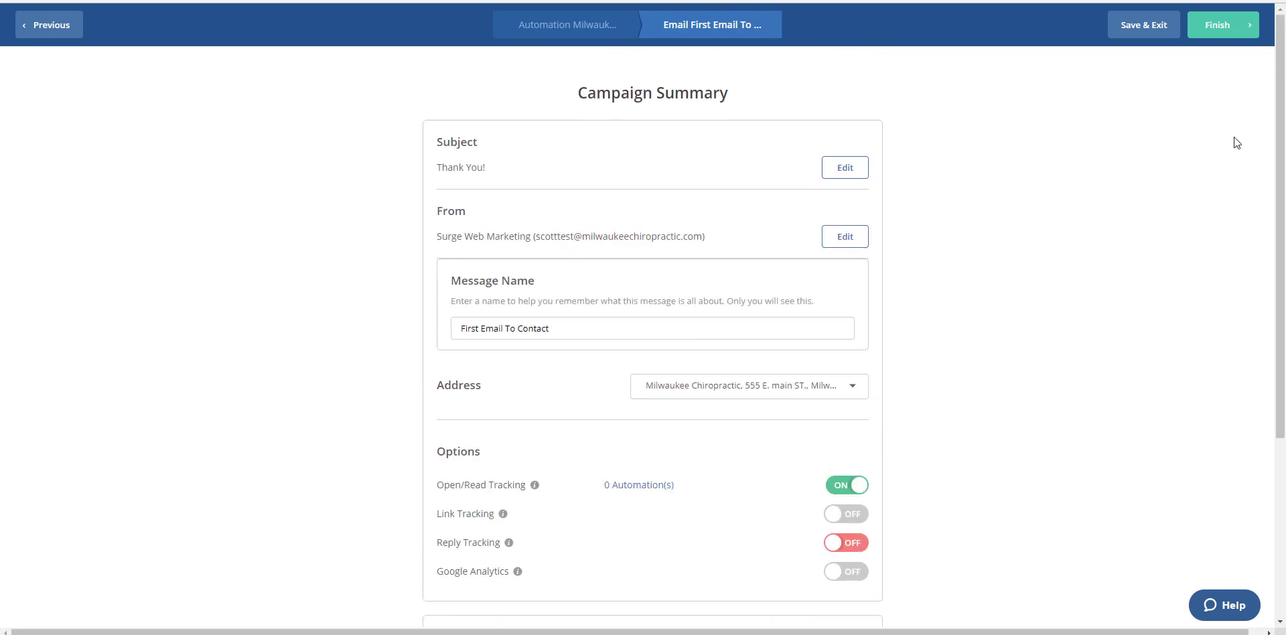
{"action": "left_click", "coordinate": [1211, 39]}
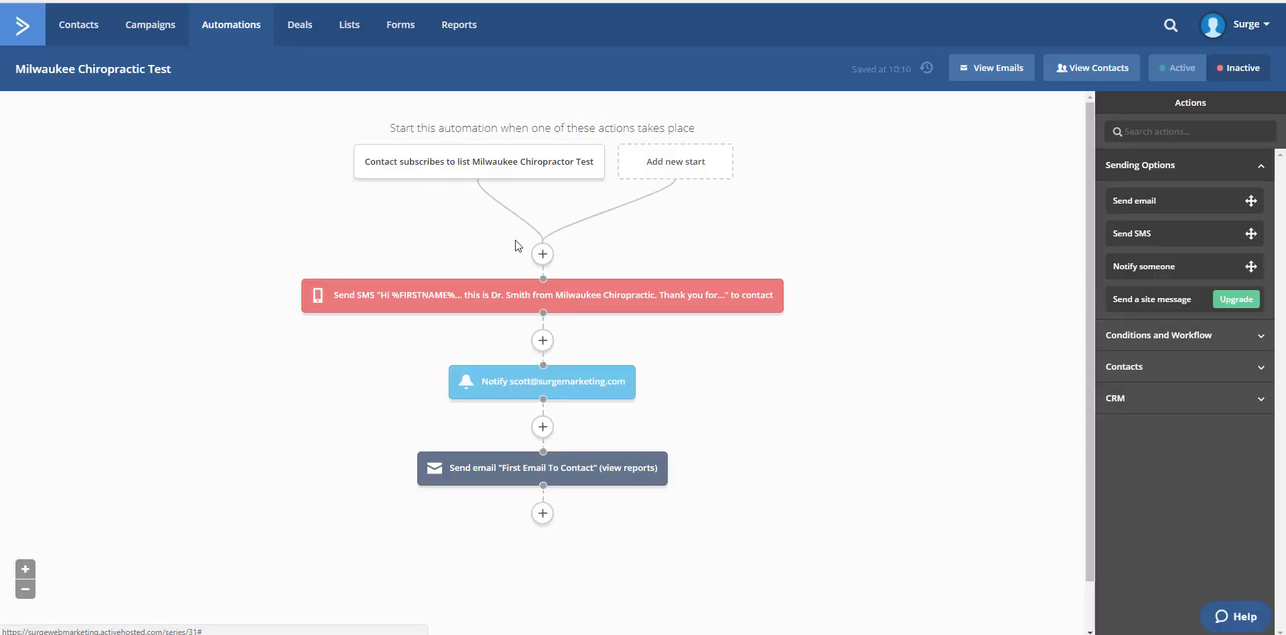
{"action": "mouse_move", "coordinate": [568, 301]}
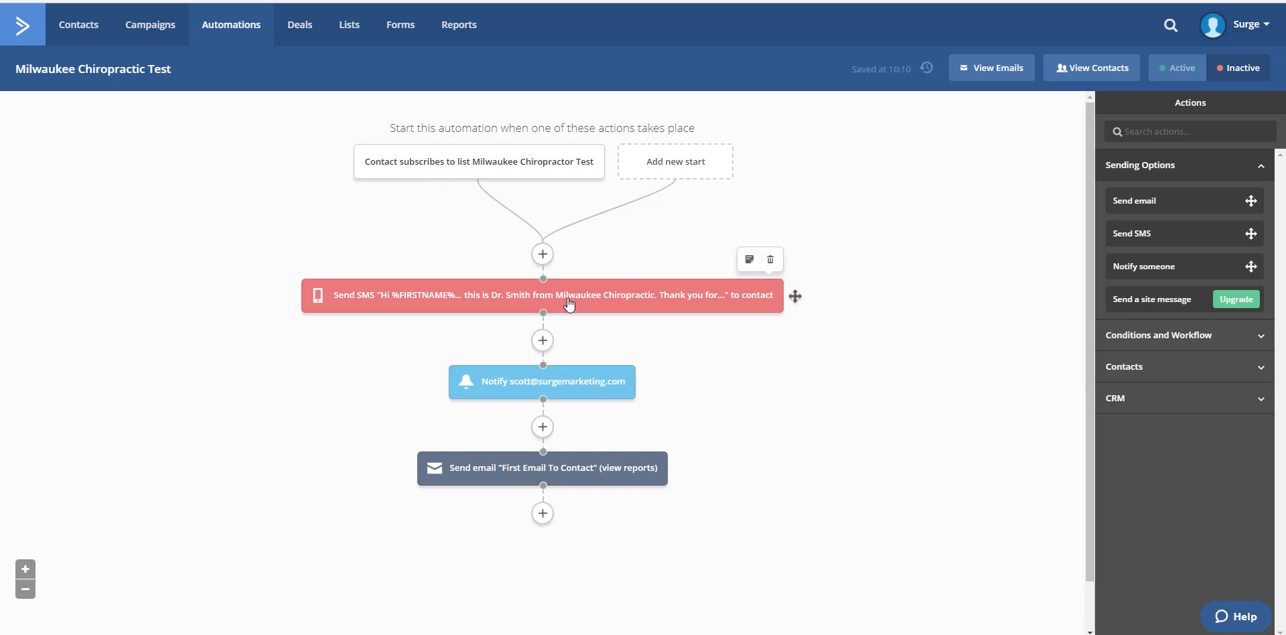
{"action": "mouse_move", "coordinate": [523, 394]}
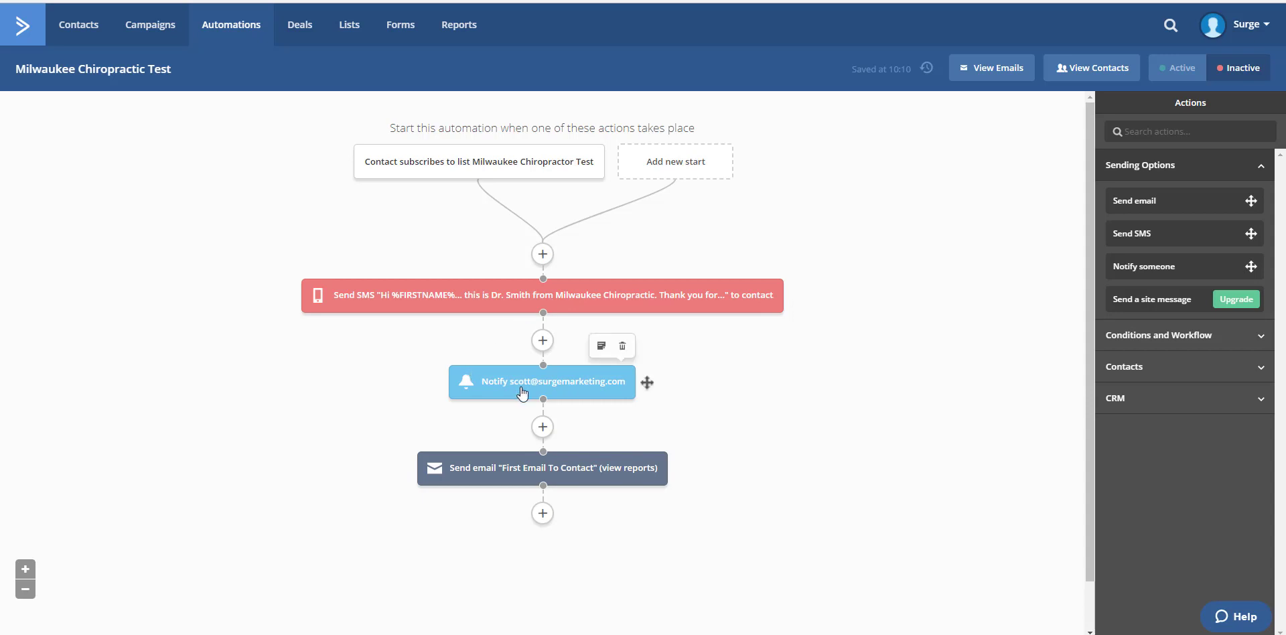
{"action": "mouse_move", "coordinate": [529, 473]}
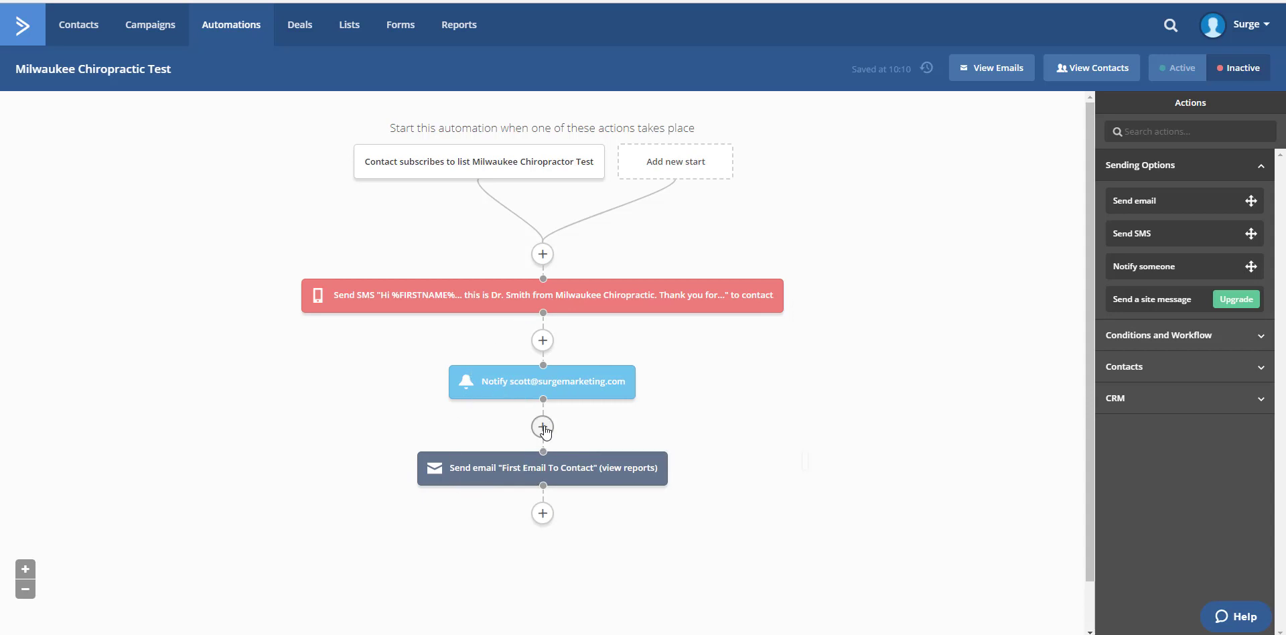
Step: Add a wait of 2 days between the notification and the "First Email To Contact" email in the automation
{"action": "left_click", "coordinate": [543, 427]}
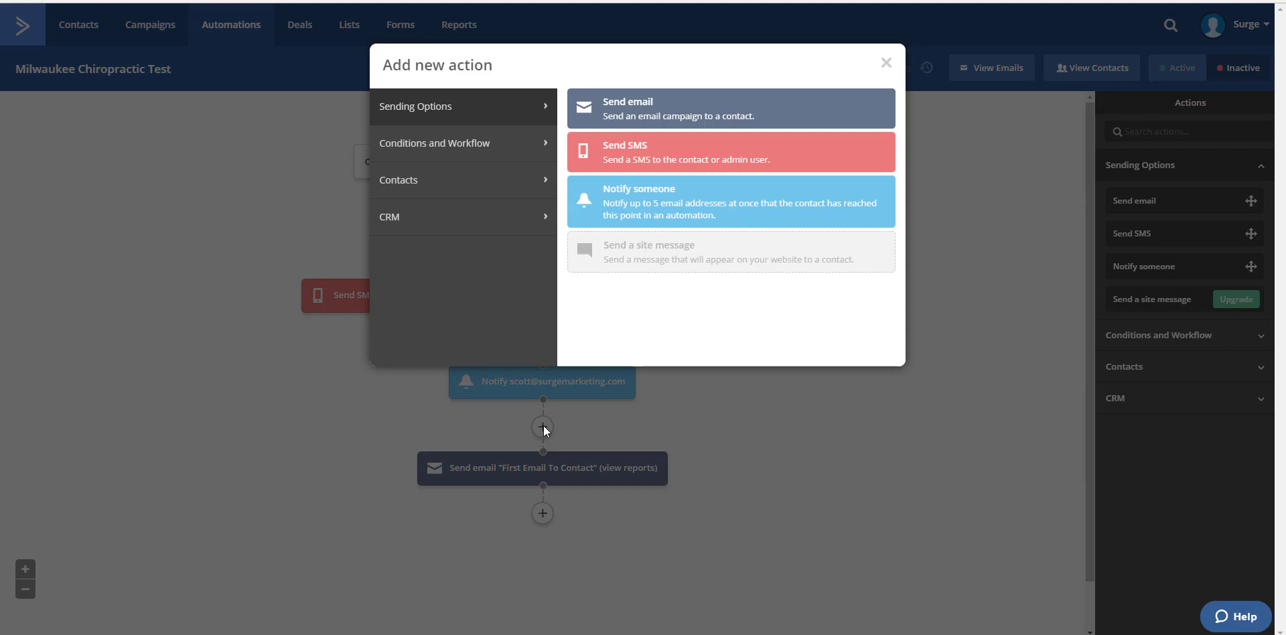
{"action": "left_click", "coordinate": [440, 142]}
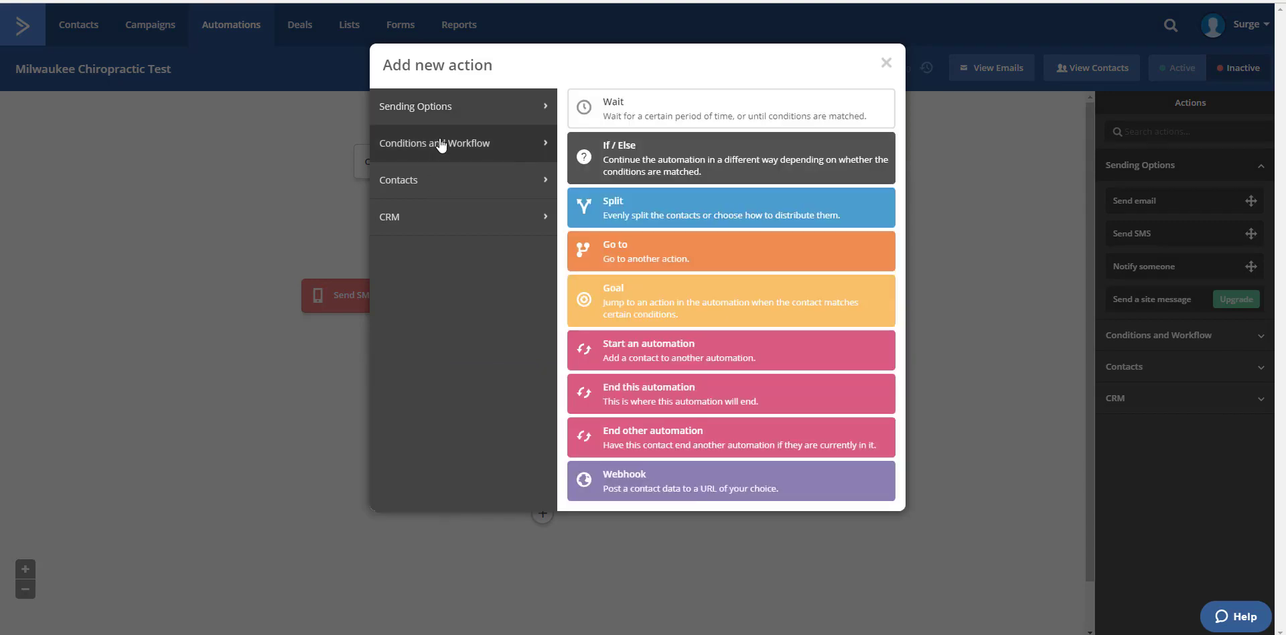
{"action": "left_click", "coordinate": [638, 109]}
{"action": "left_click", "coordinate": [404, 418]}
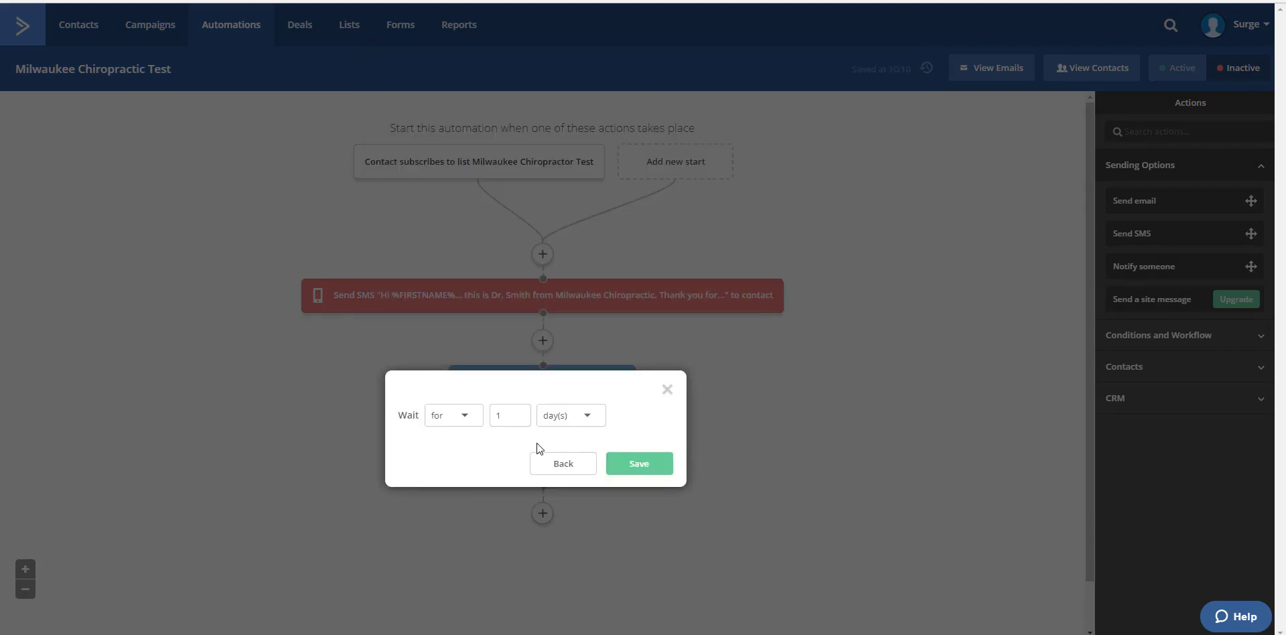
{"action": "double_click", "coordinate": [498, 416]}
{"action": "type", "text": "2"}
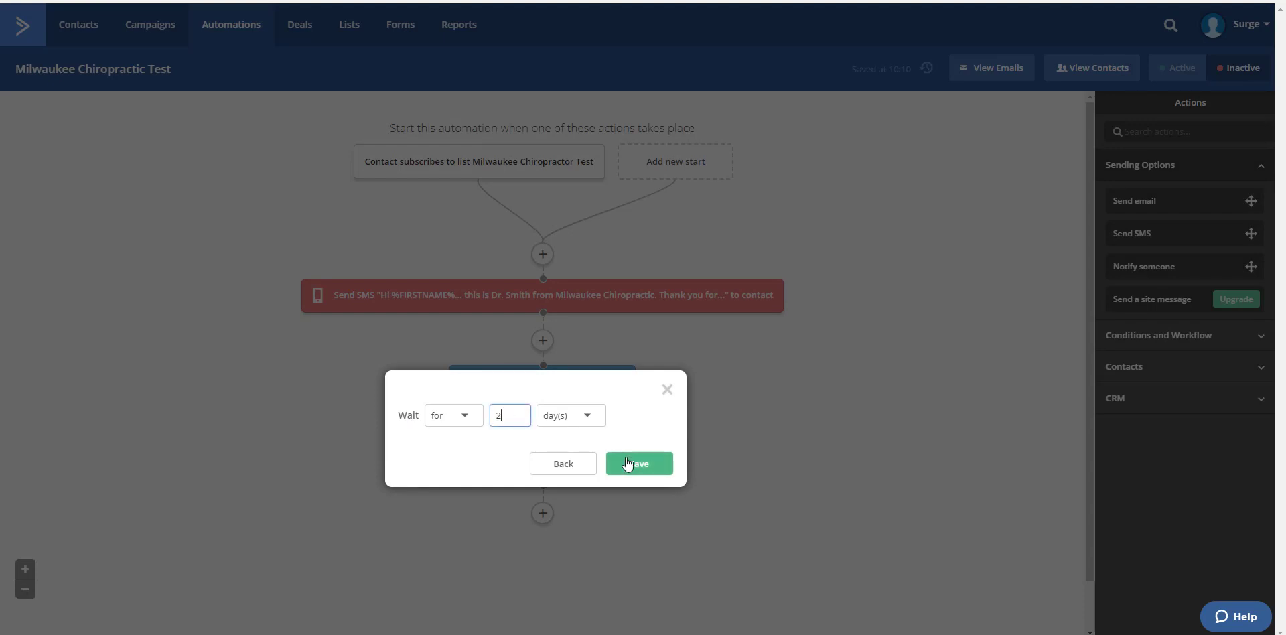
{"action": "left_click", "coordinate": [629, 461]}
Step: Set the Milwaukee Chiropractic Test automation to active
{"action": "scroll", "coordinate": [545, 428], "scroll_direction": "down", "scroll_amount": 2}
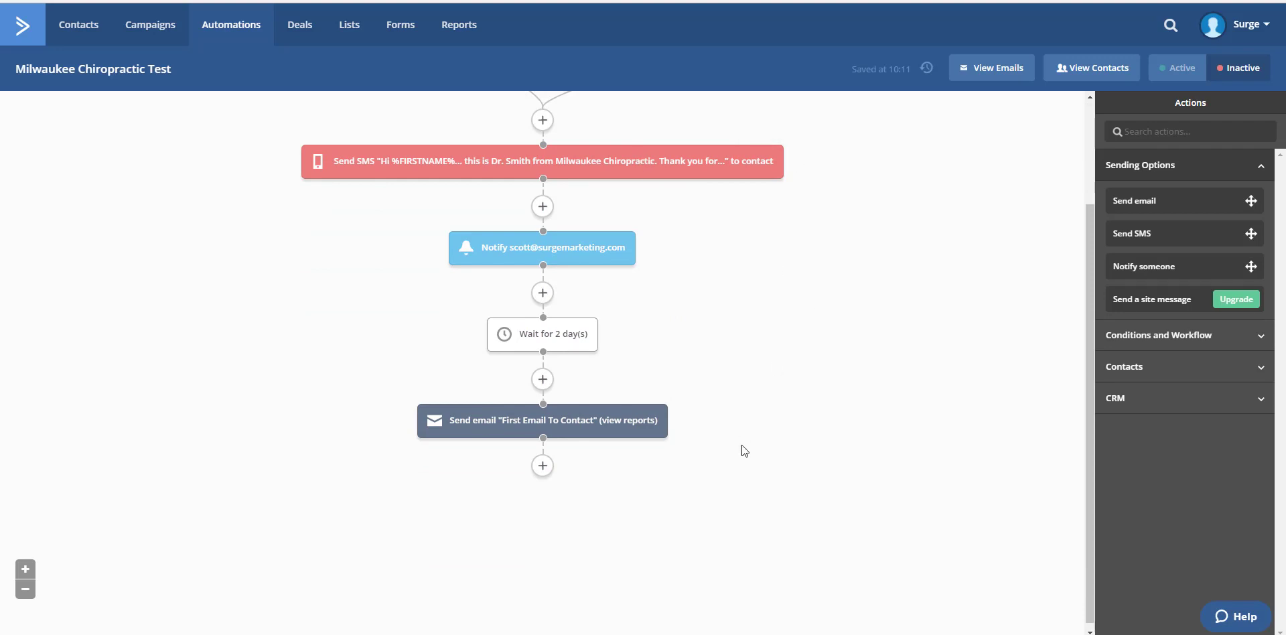
{"action": "scroll", "coordinate": [742, 444], "scroll_direction": "up", "scroll_amount": 2}
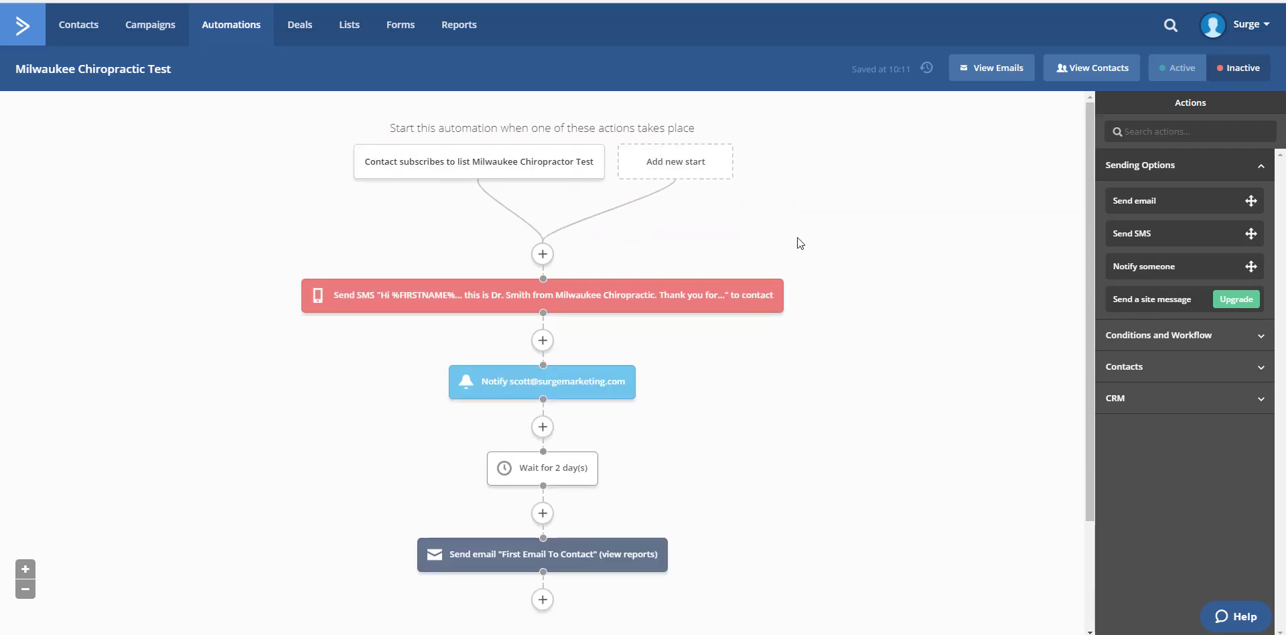
{"action": "left_click", "coordinate": [1177, 70]}
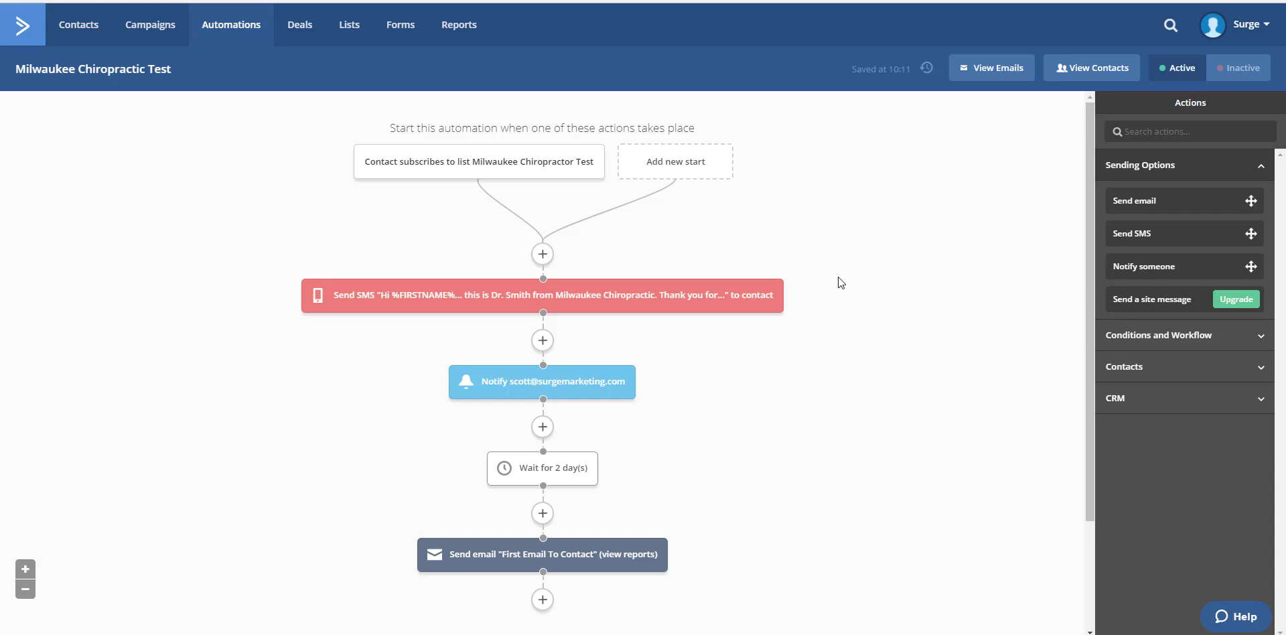
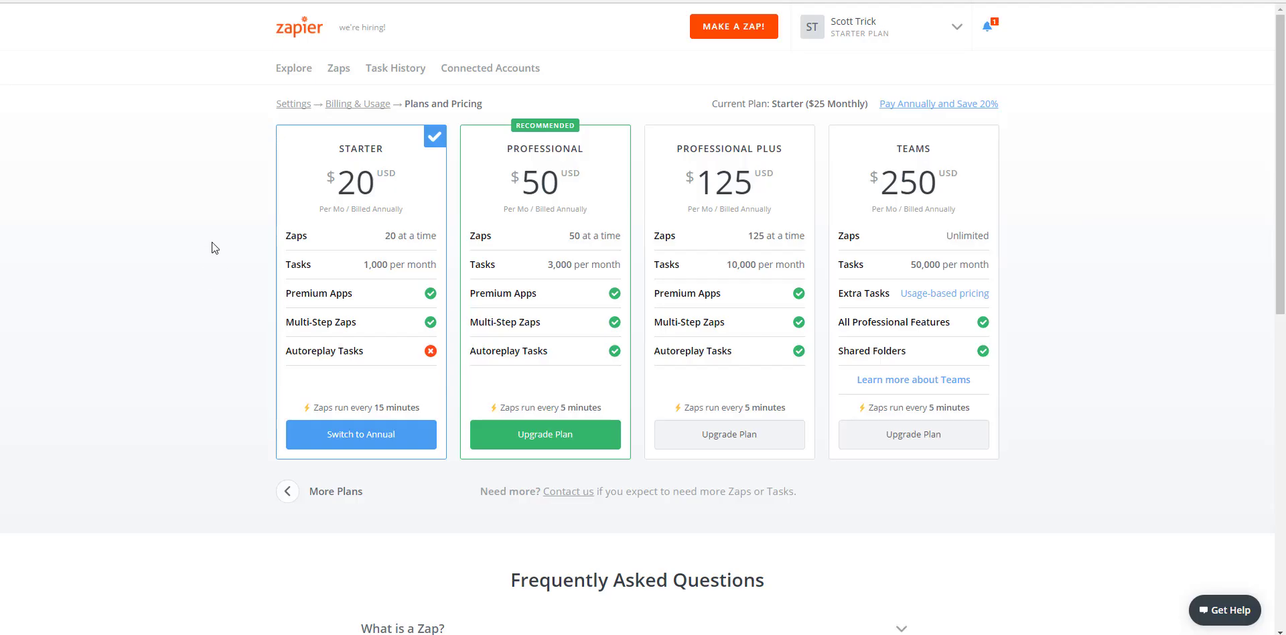
Step: Start a new Zap and choose Facebook Lead Ads as its trigger app
{"action": "left_click", "coordinate": [872, 29]}
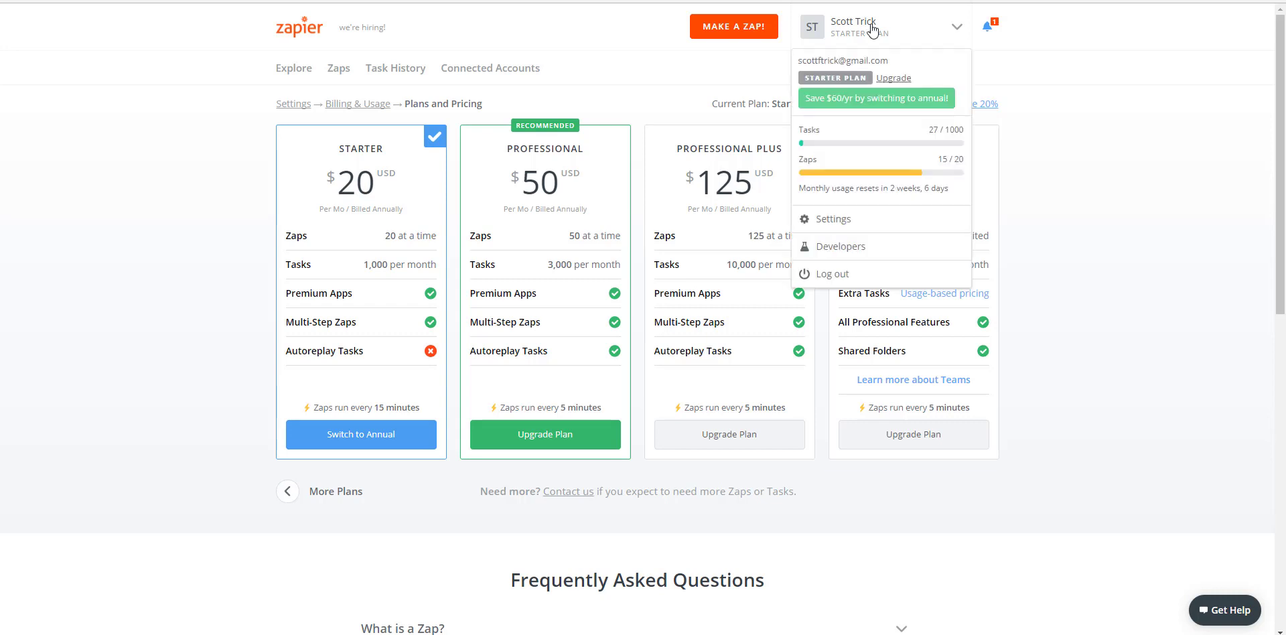
{"action": "left_click", "coordinate": [730, 21]}
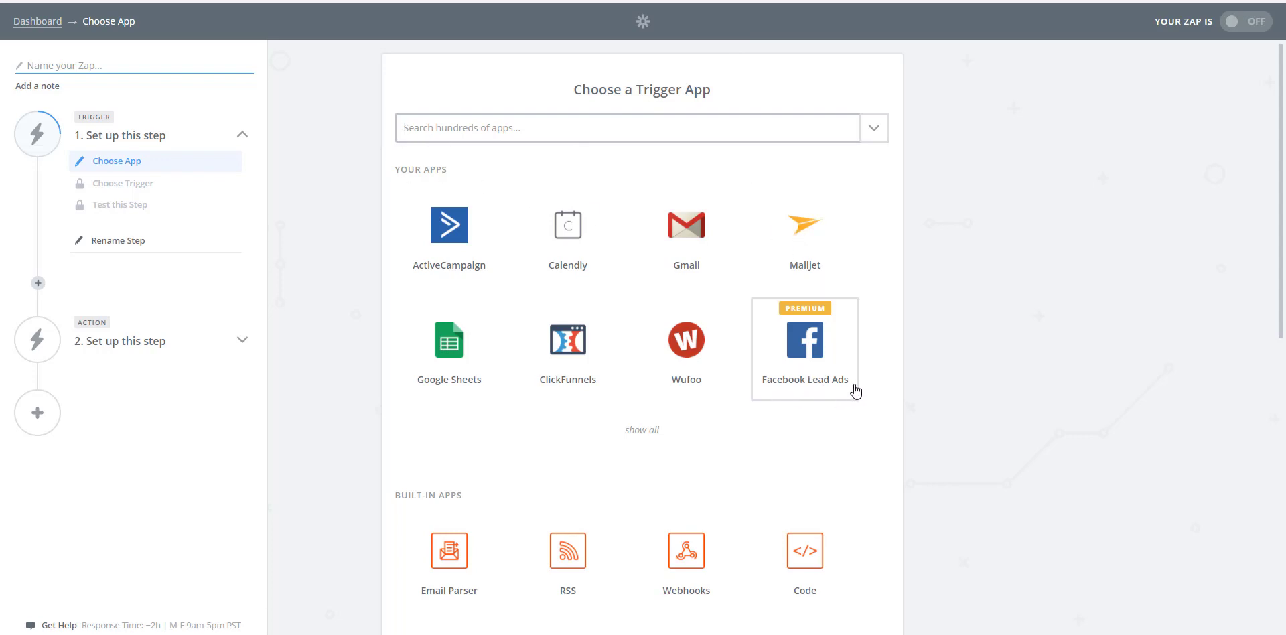
{"action": "left_click", "coordinate": [526, 134]}
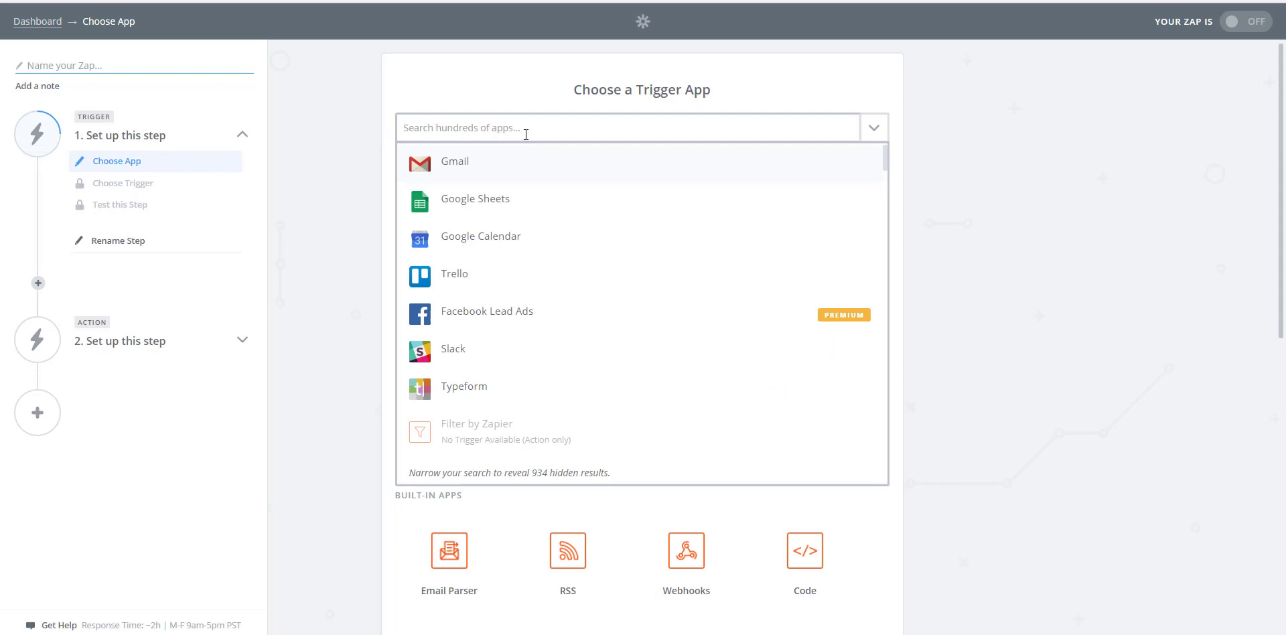
{"action": "type", "text": "facebo"}
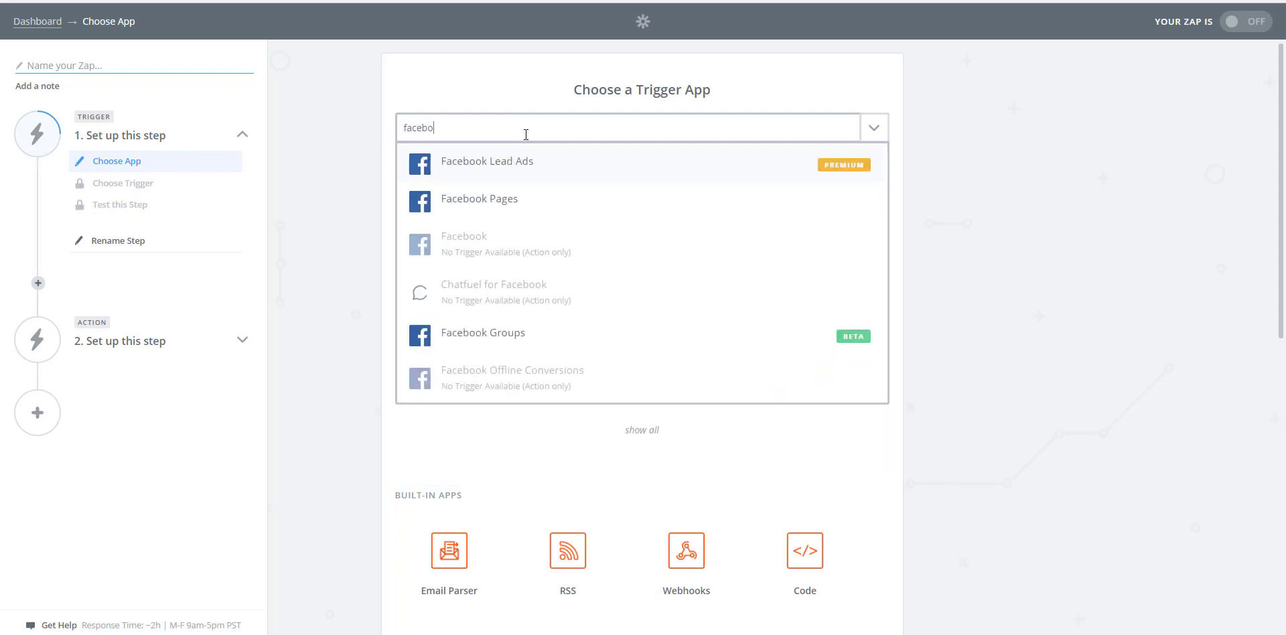
{"action": "left_click", "coordinate": [478, 164]}
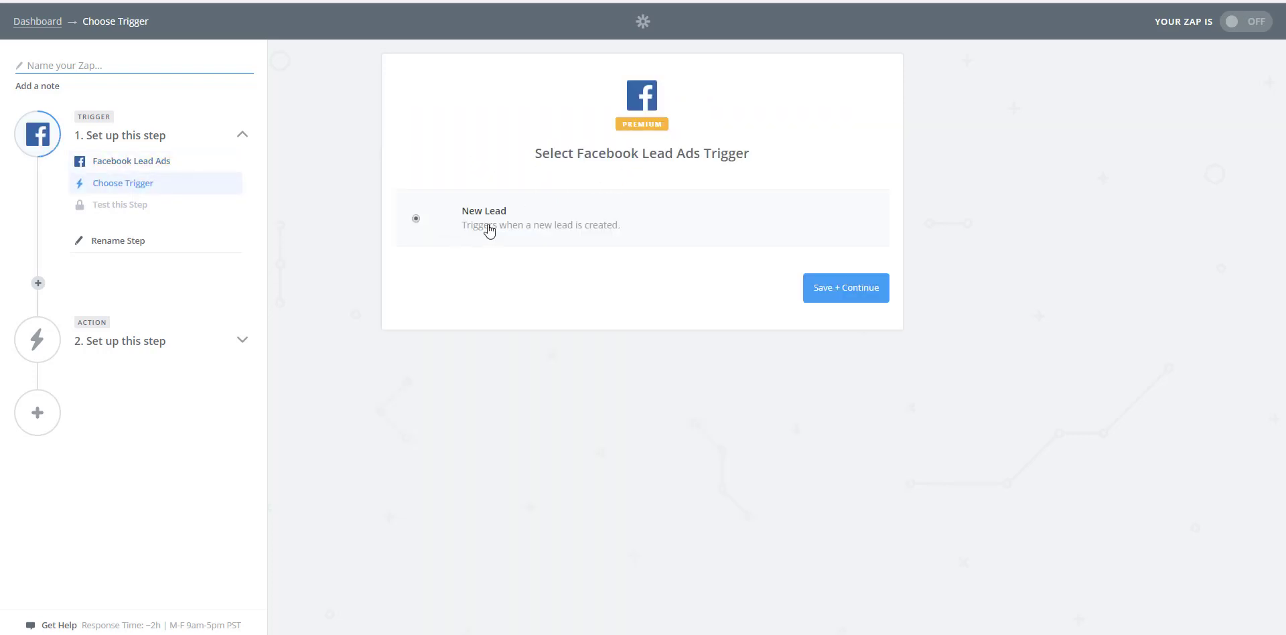
Step: Save New Lead as the trigger event and connect a new Facebook Lead Ads account for it
{"action": "left_click", "coordinate": [847, 294]}
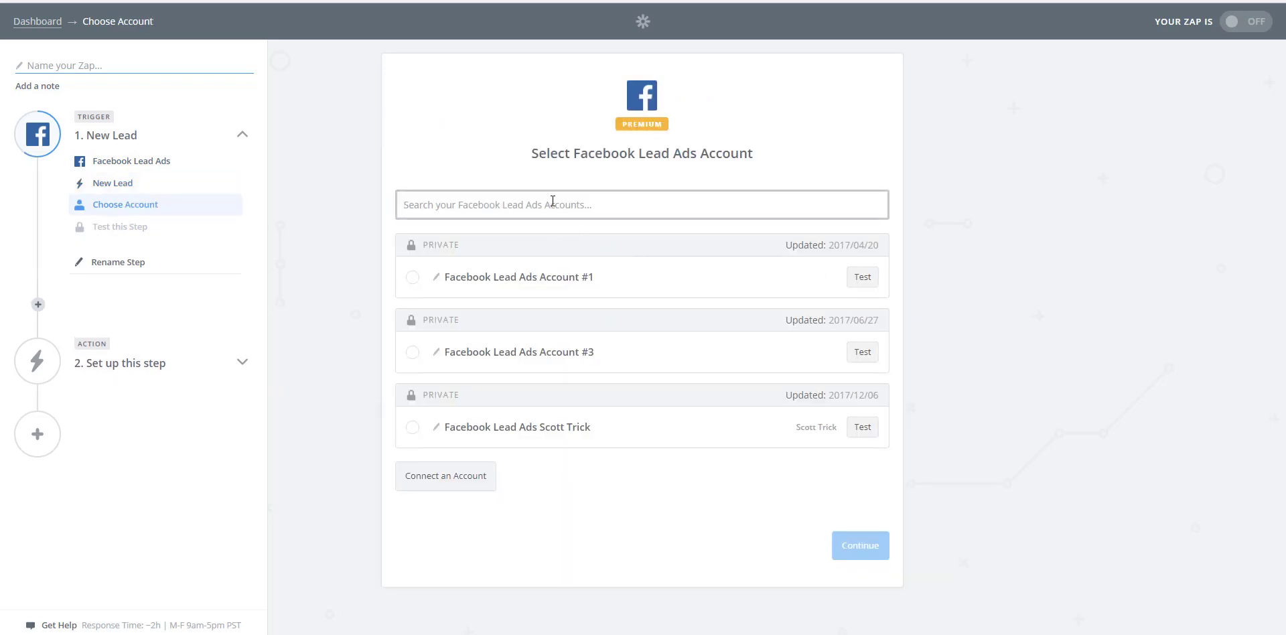
{"action": "left_click", "coordinate": [434, 480]}
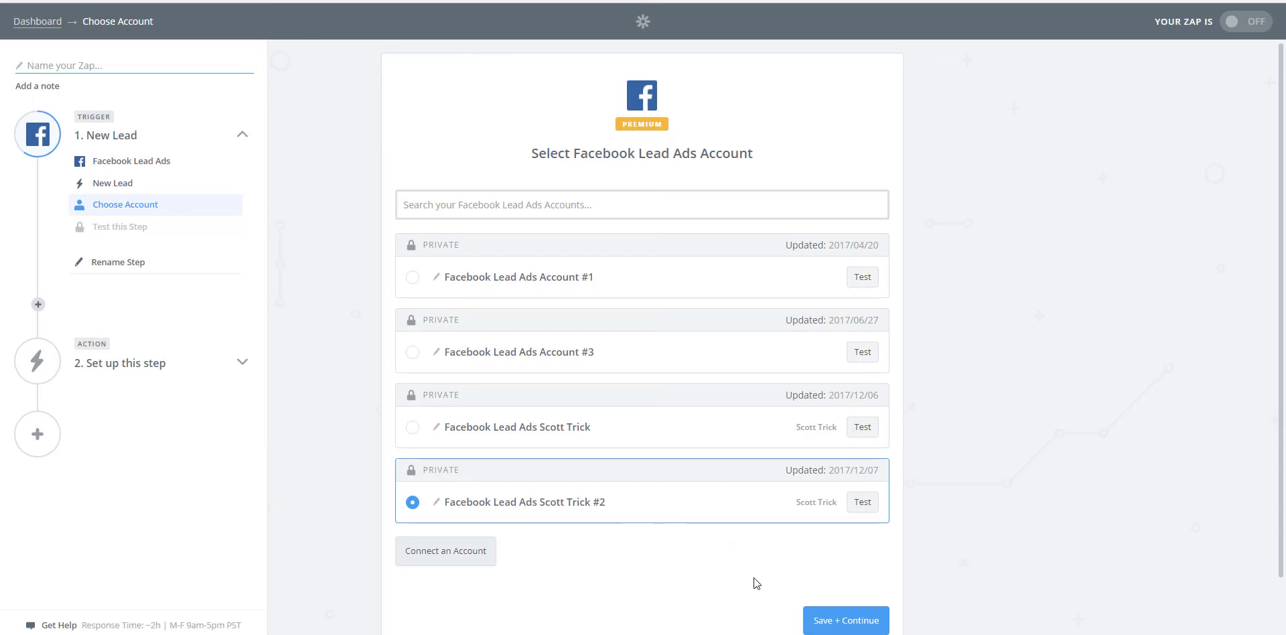
{"action": "left_click", "coordinate": [829, 621]}
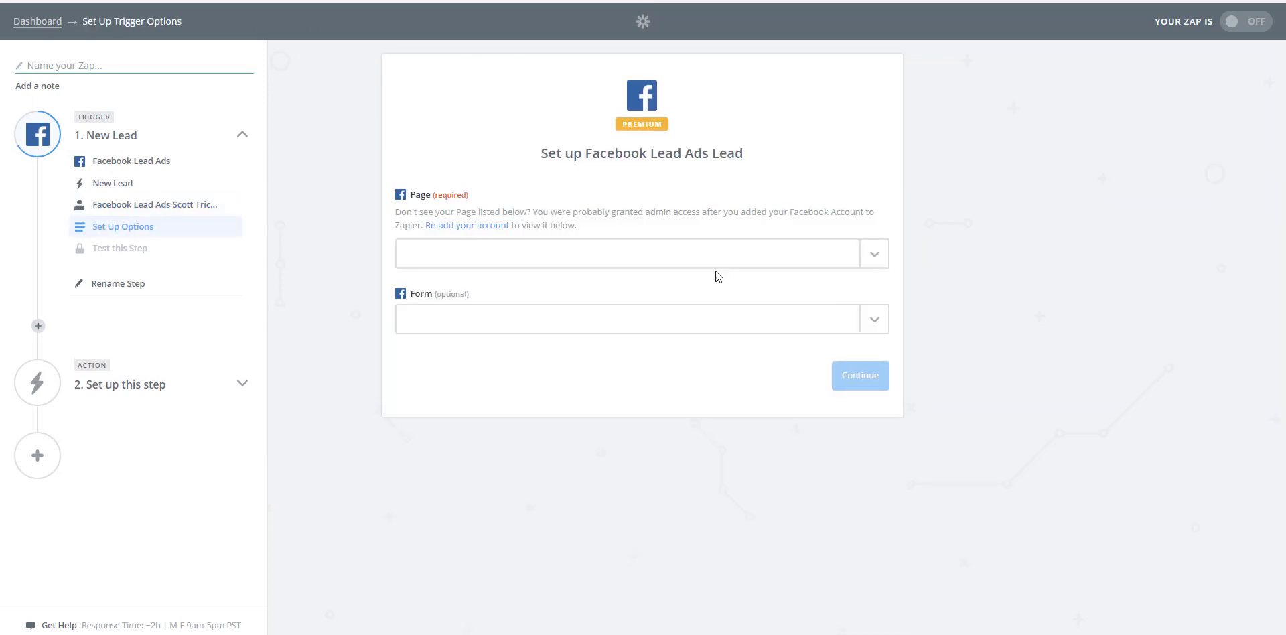
Step: Set the trigger's page to Surge Web Marketing and its form to Chiropractor Test Ad Form, and run the trigger's connection test
{"action": "left_click", "coordinate": [539, 255]}
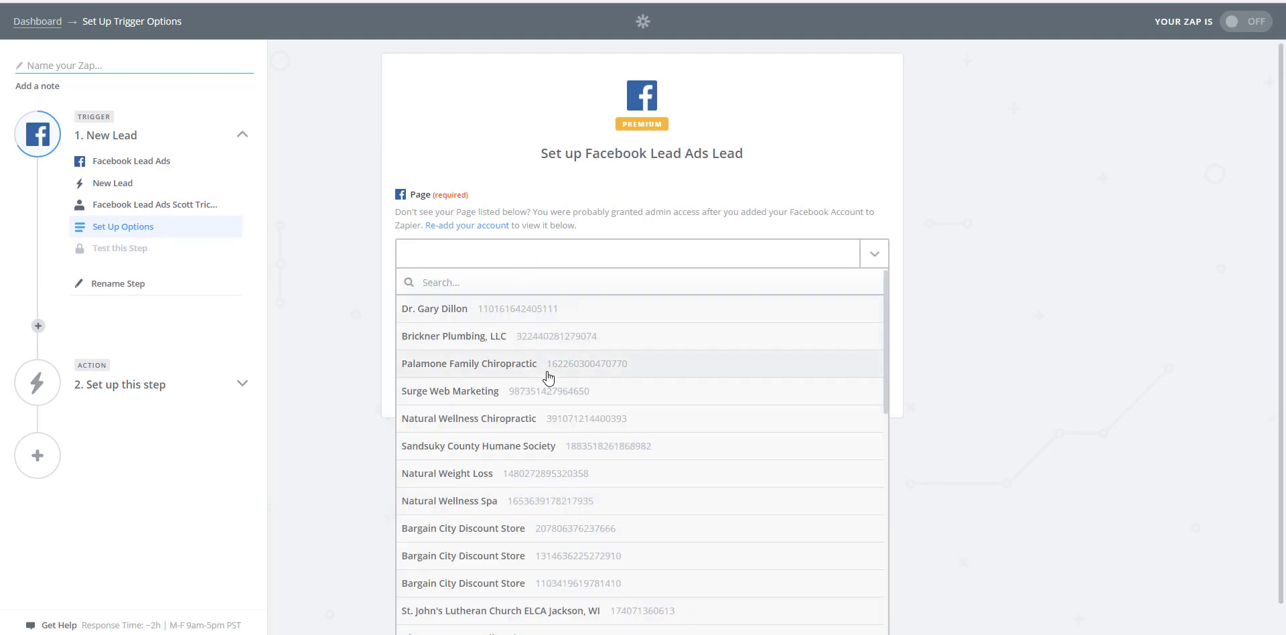
{"action": "left_click", "coordinate": [468, 399]}
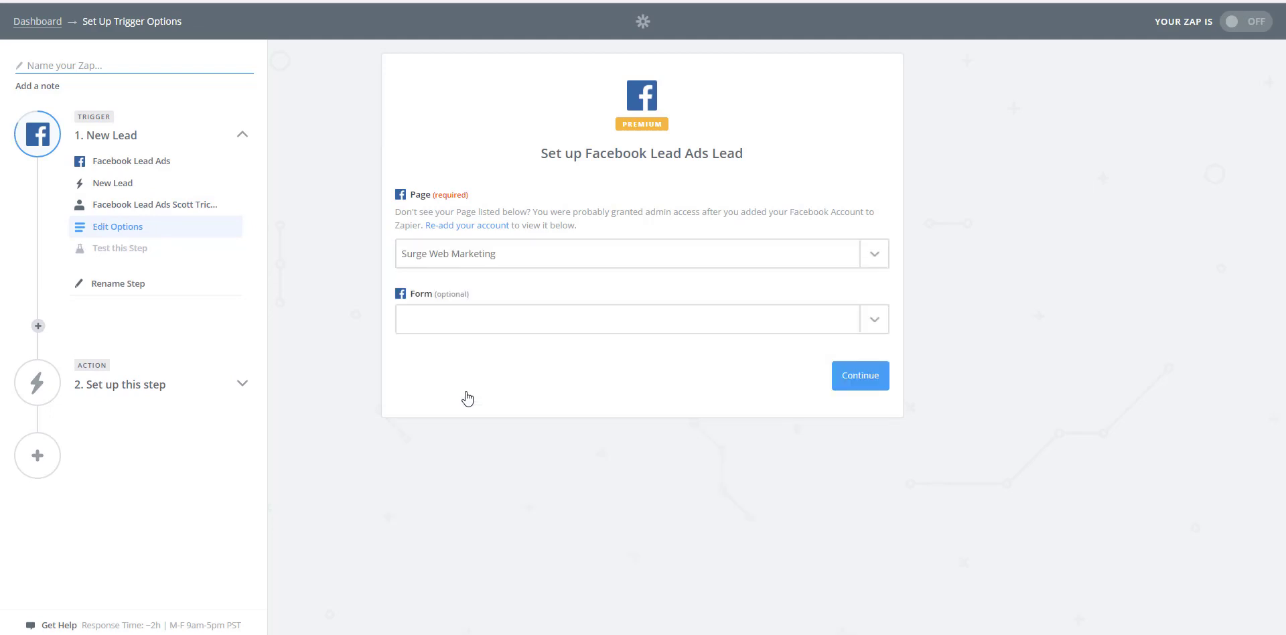
{"action": "left_click", "coordinate": [872, 320]}
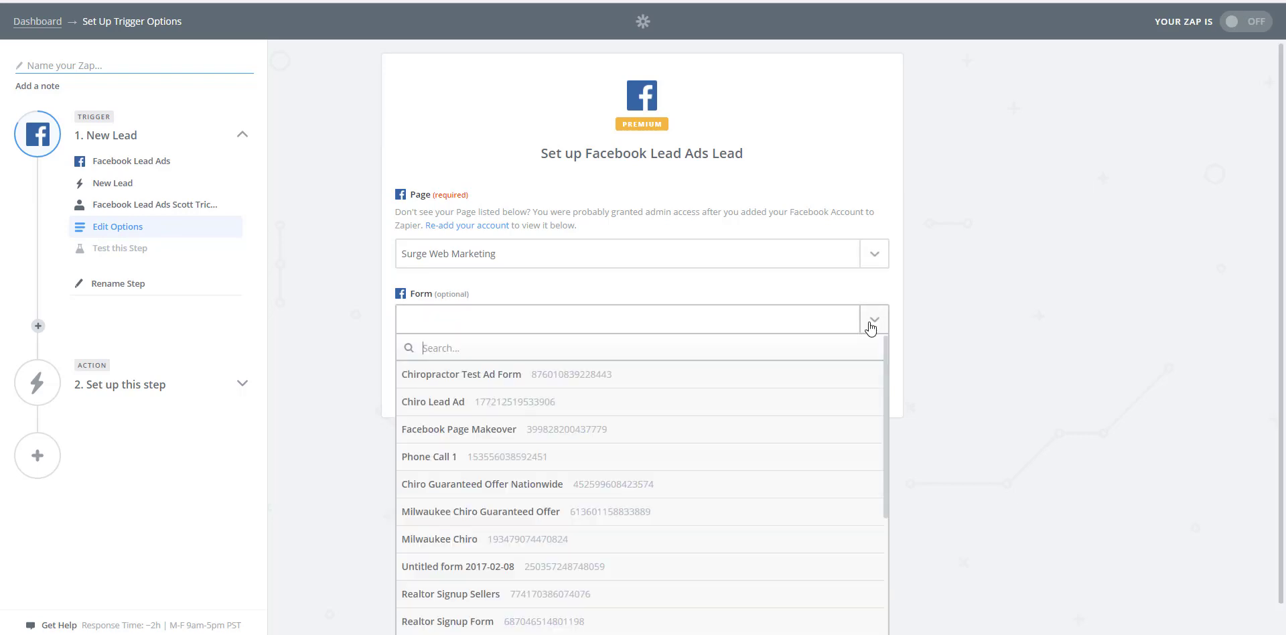
{"action": "left_click", "coordinate": [457, 380]}
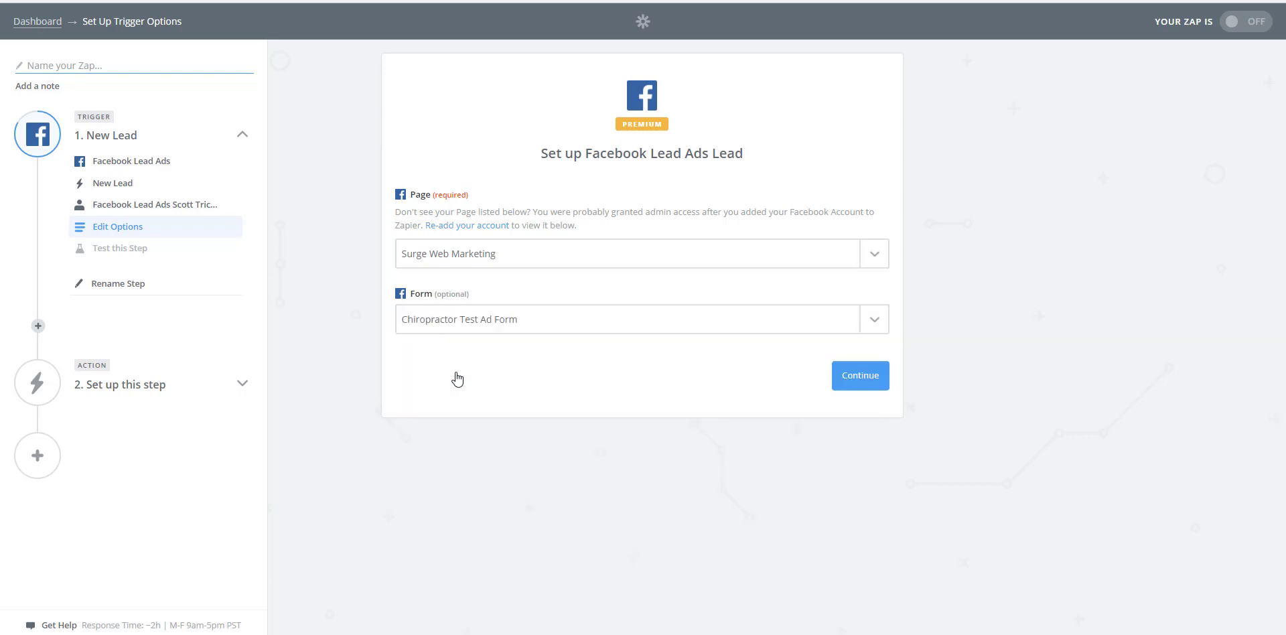
{"action": "left_click", "coordinate": [851, 382]}
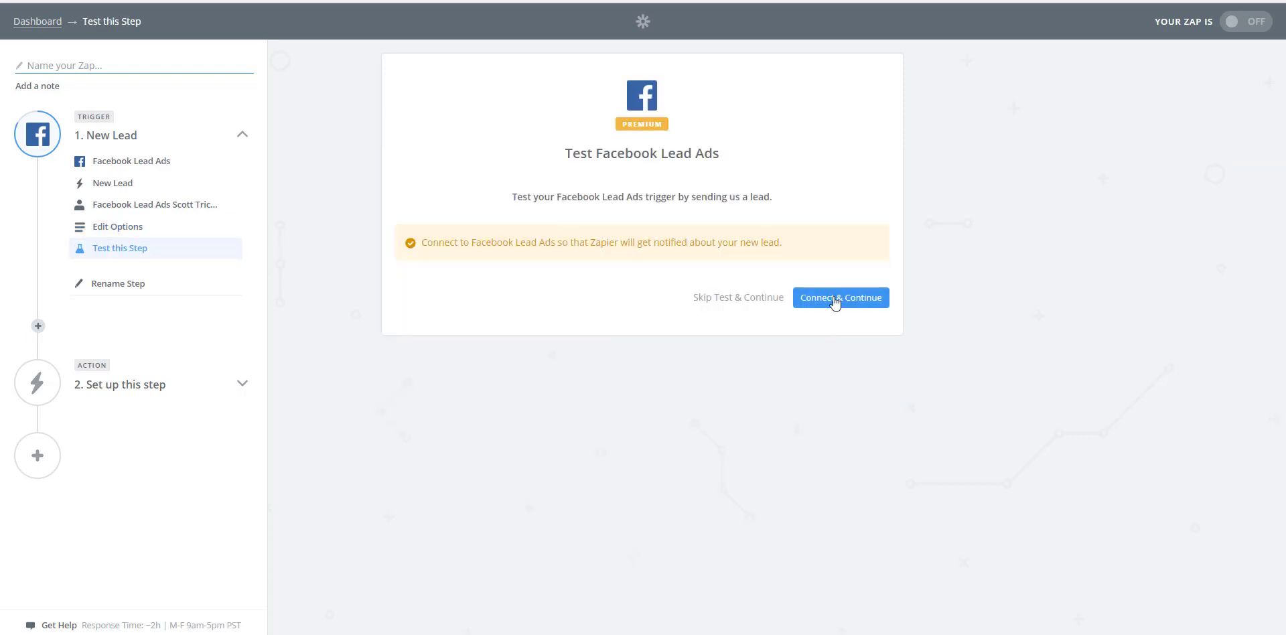
{"action": "left_click", "coordinate": [834, 298]}
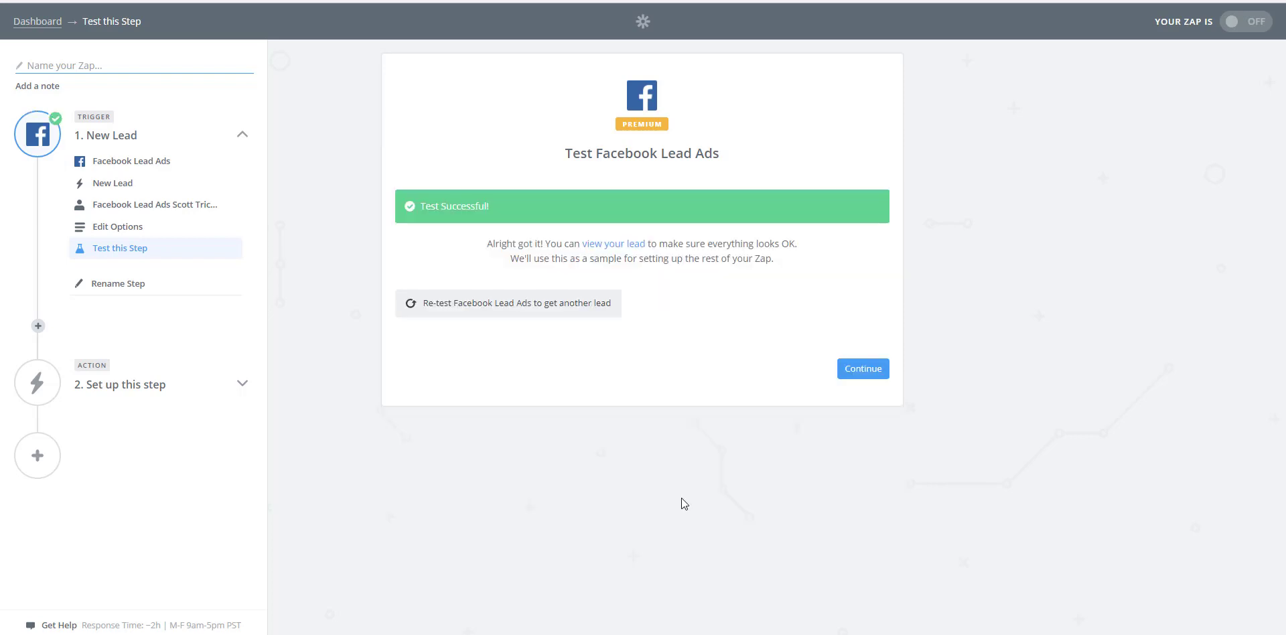
{"action": "left_click", "coordinate": [862, 369]}
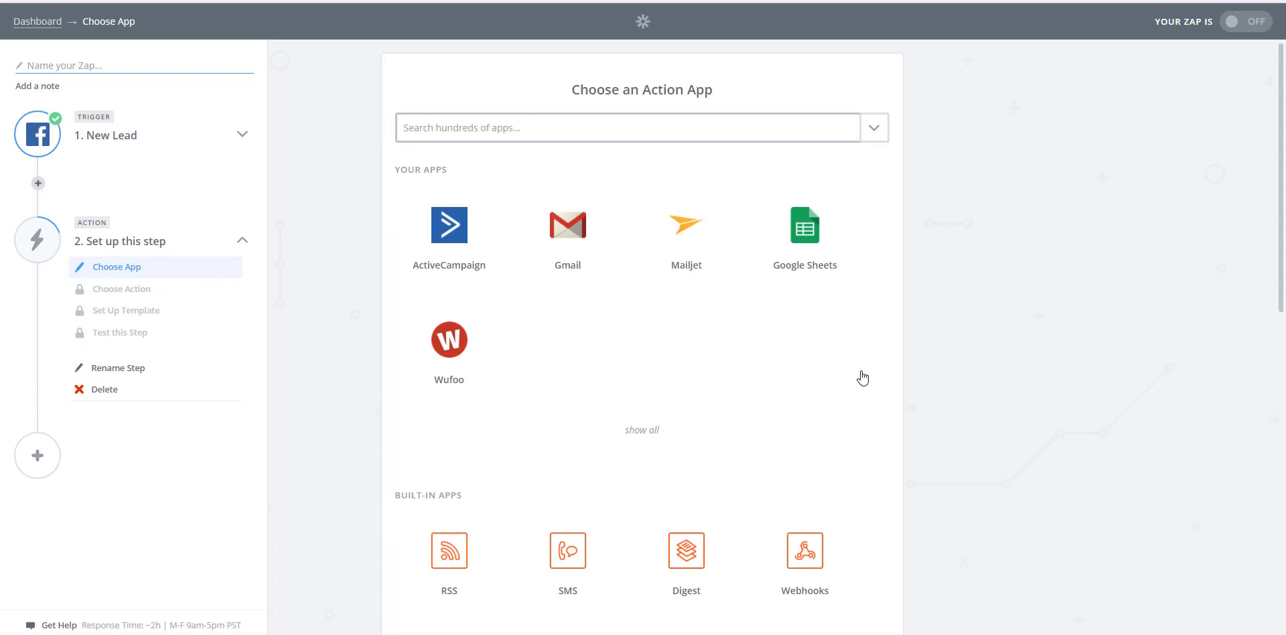
Step: Set the Zap's action to Create/Update Contact in ActiveCampaign
{"action": "left_click", "coordinate": [450, 240]}
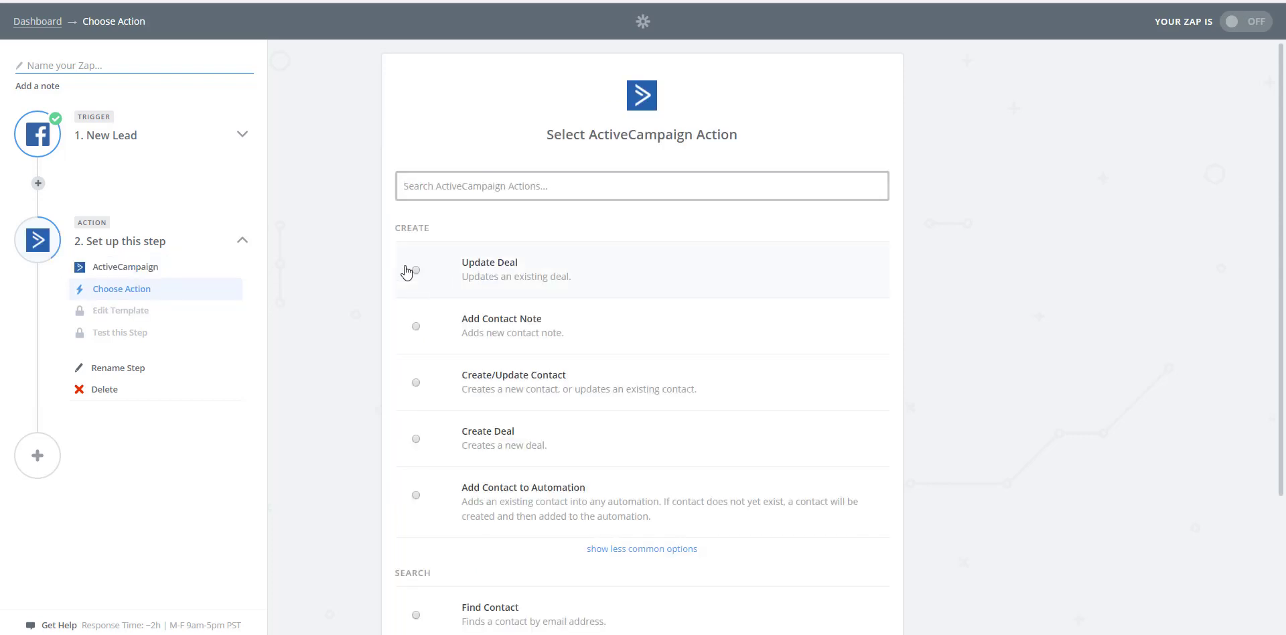
{"action": "left_click", "coordinate": [418, 382]}
{"action": "scroll", "coordinate": [821, 338], "scroll_direction": "down", "scroll_amount": 3}
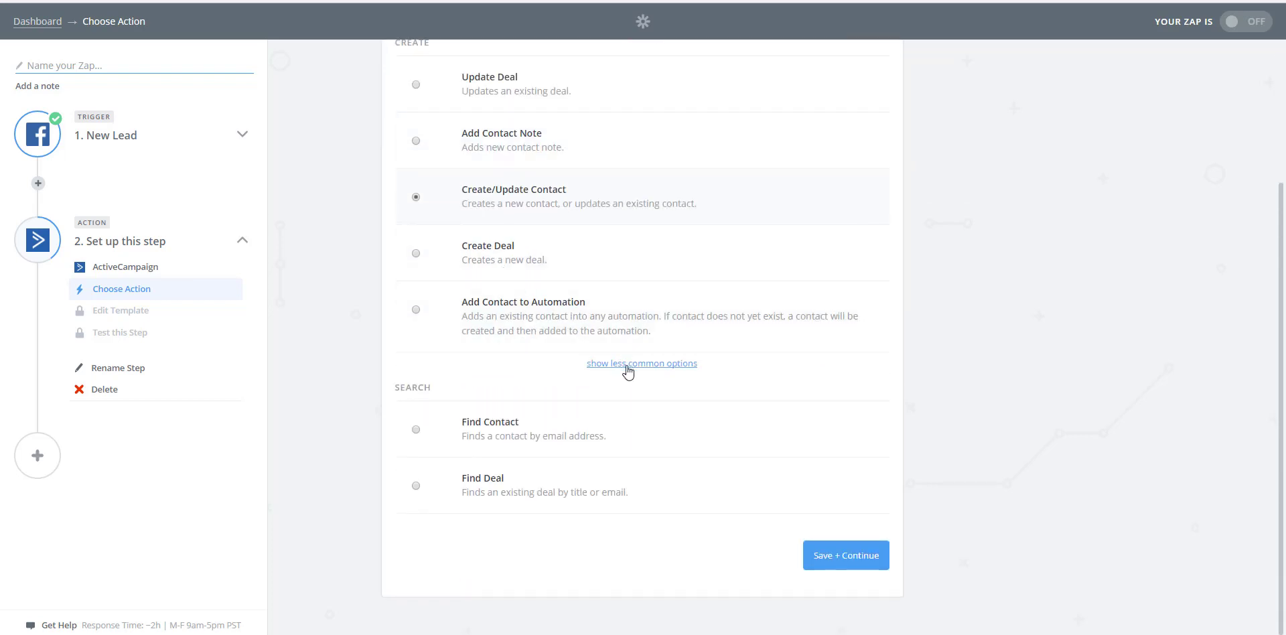
{"action": "left_click", "coordinate": [848, 556]}
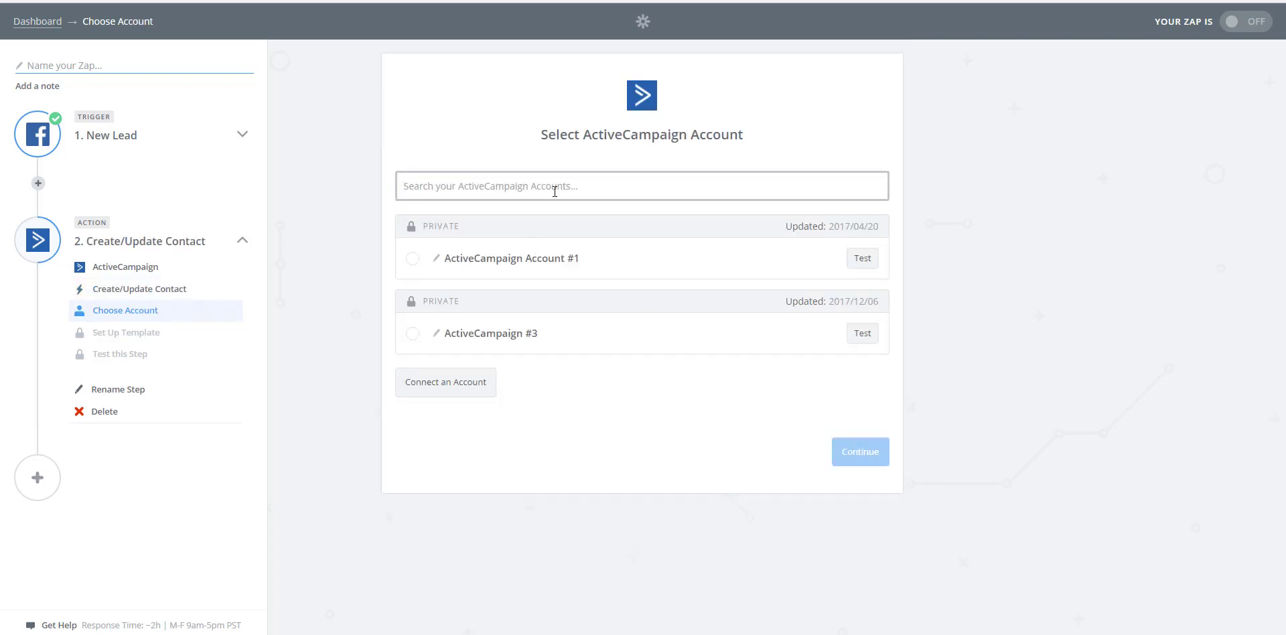
Step: Begin connecting a new ActiveCampaign account, and open the Developer settings in the Surge ActiveCampaign account
{"action": "left_click", "coordinate": [446, 387]}
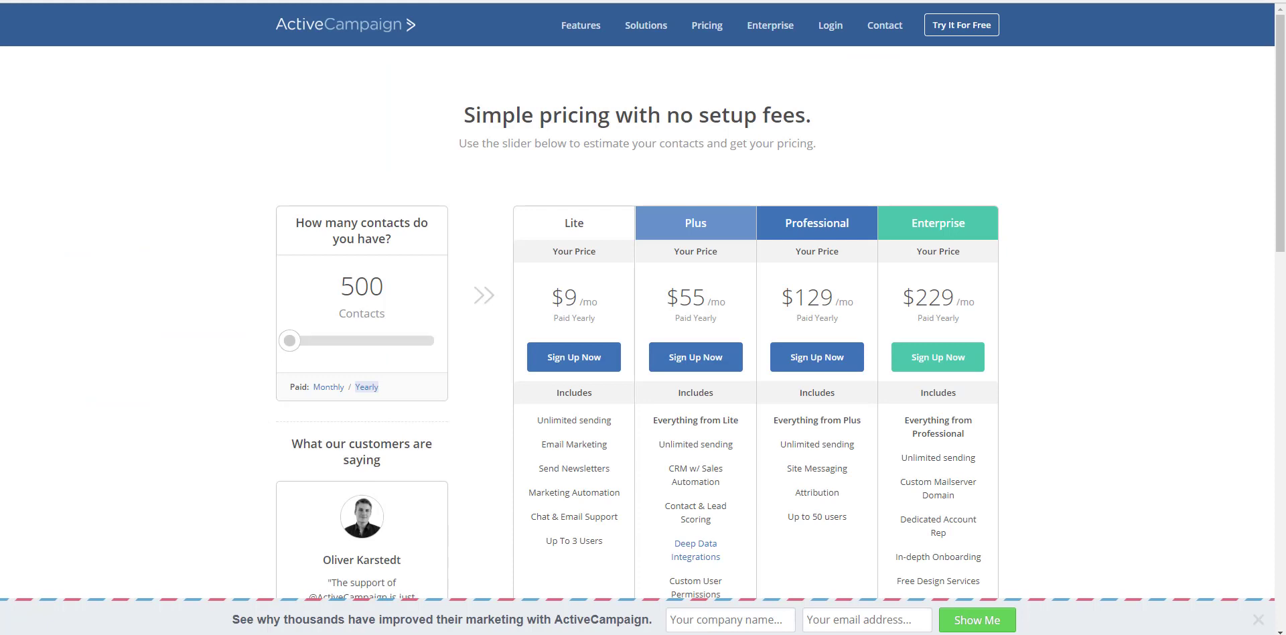
{"action": "type", "text": "surge"}
{"action": "key", "text": "Return"}
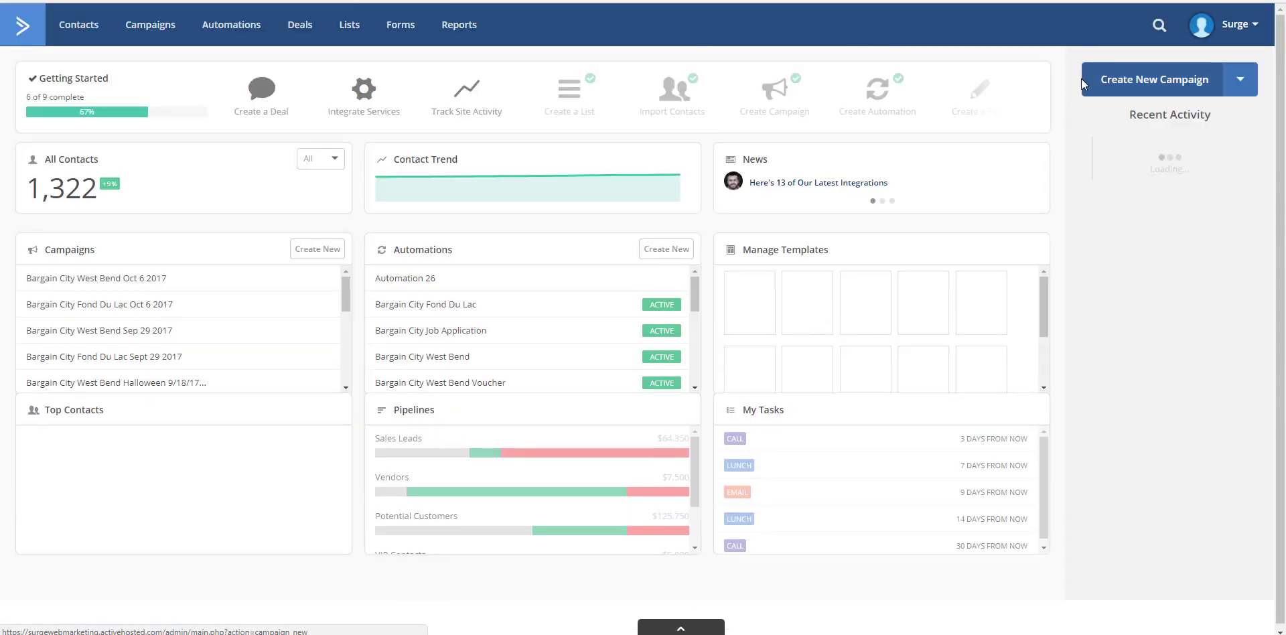
{"action": "left_click", "coordinate": [1232, 26]}
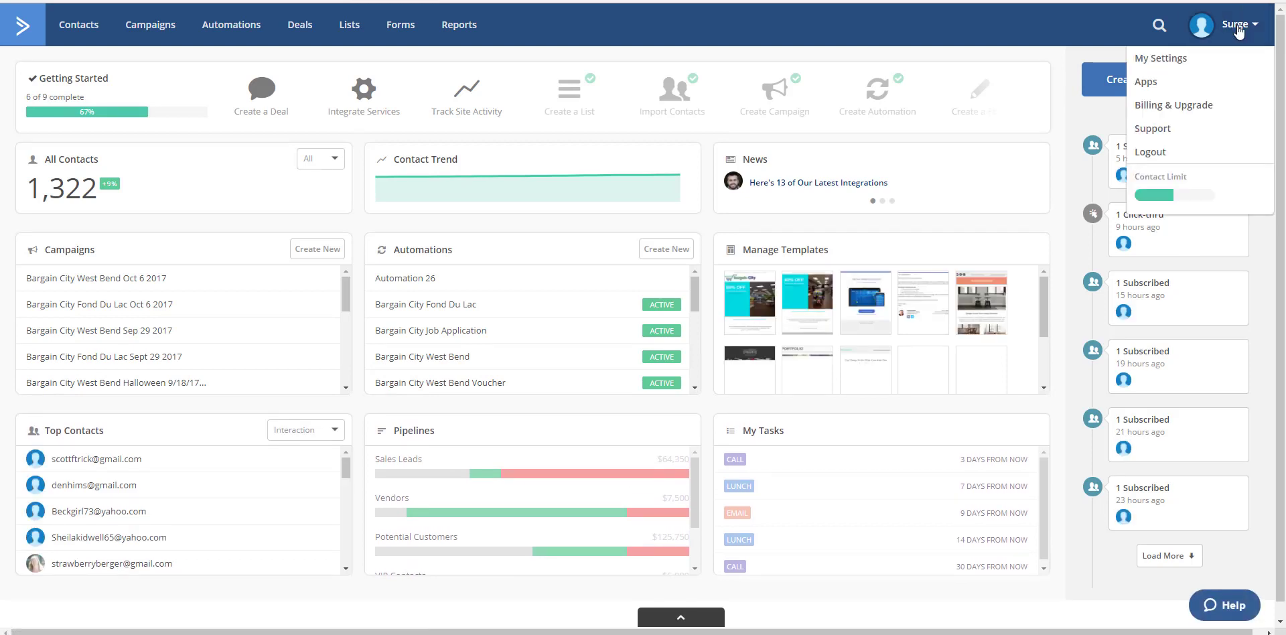
{"action": "left_click", "coordinate": [1166, 60]}
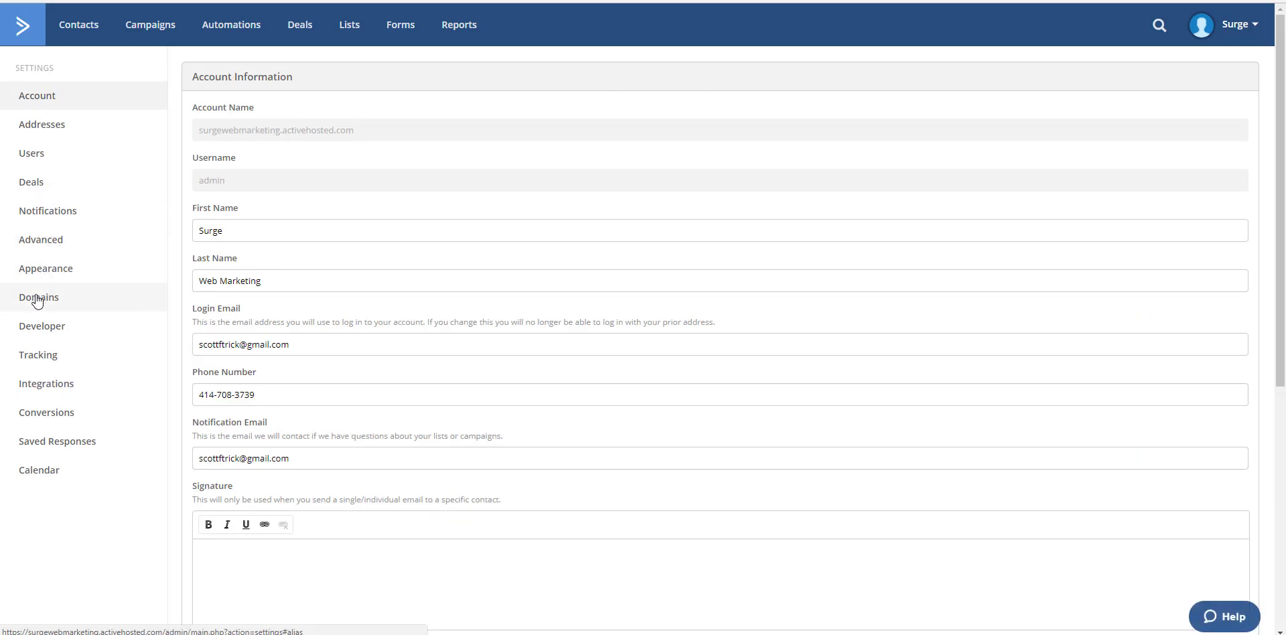
{"action": "left_click", "coordinate": [27, 327]}
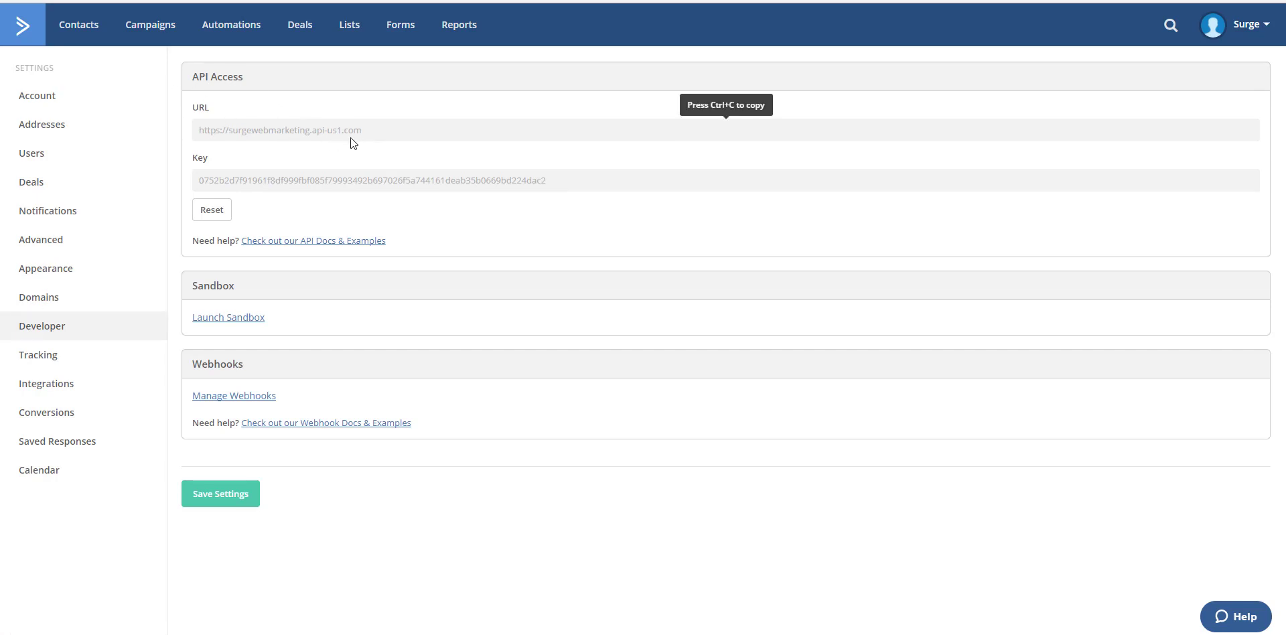
{"action": "left_click_drag", "start_coordinate": [351, 138], "coordinate": [199, 126]}
{"action": "right_click", "coordinate": [219, 130]}
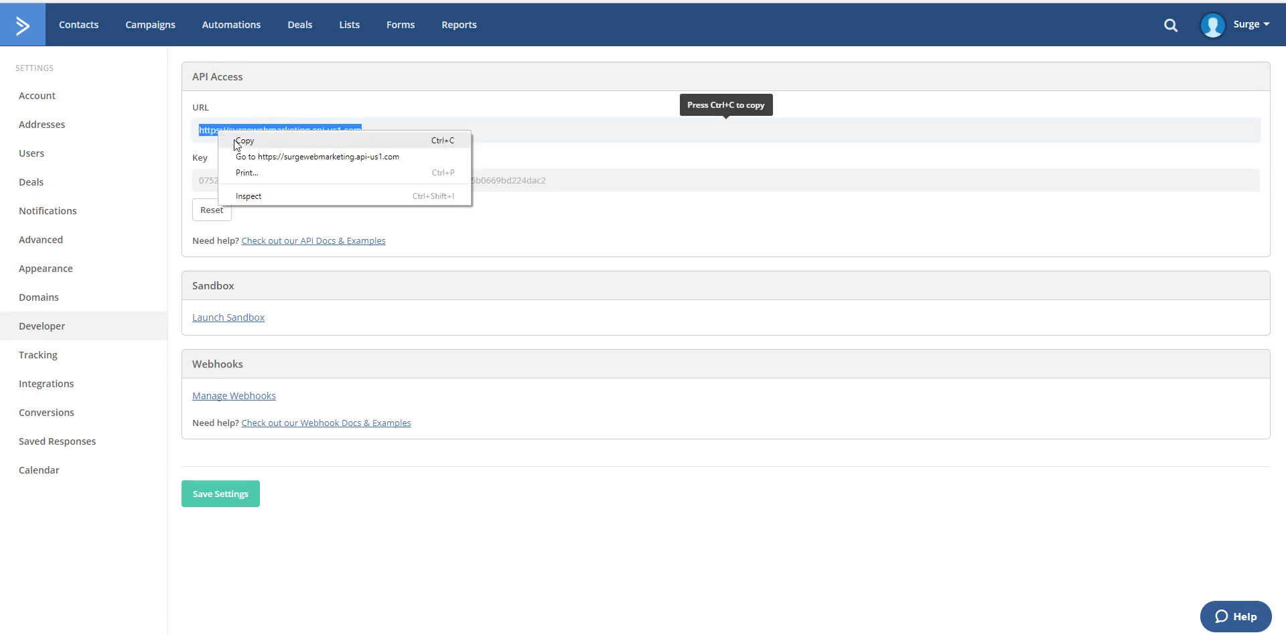
{"action": "left_click", "coordinate": [242, 140]}
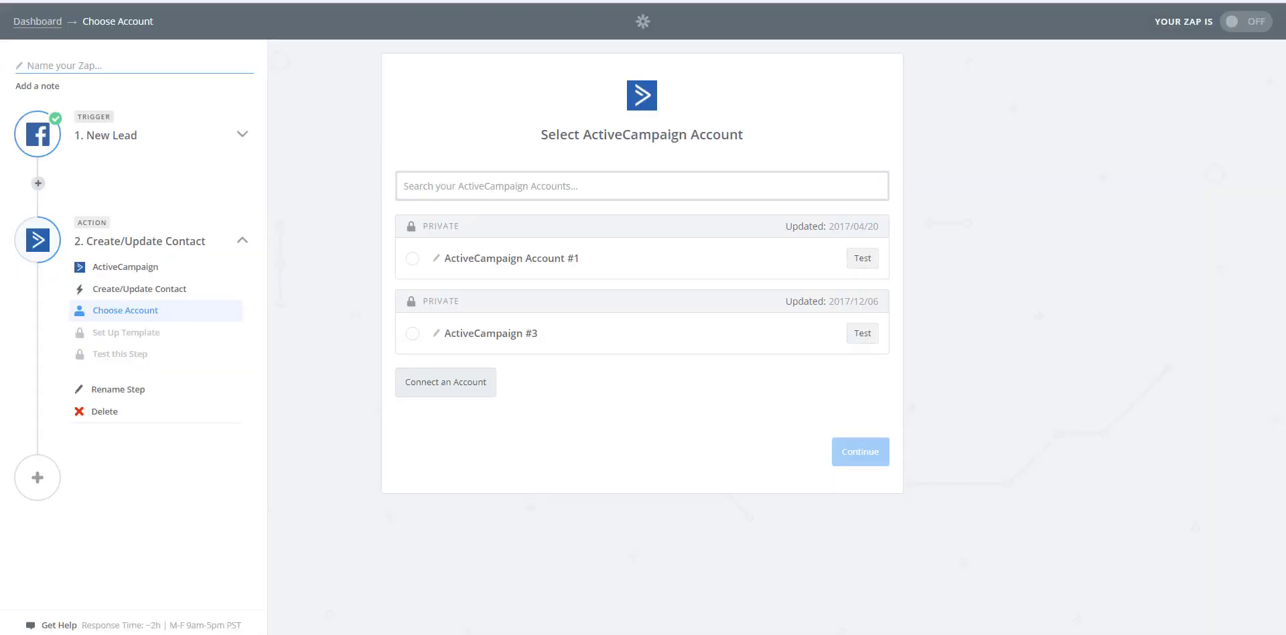
{"action": "left_click", "coordinate": [387, 605]}
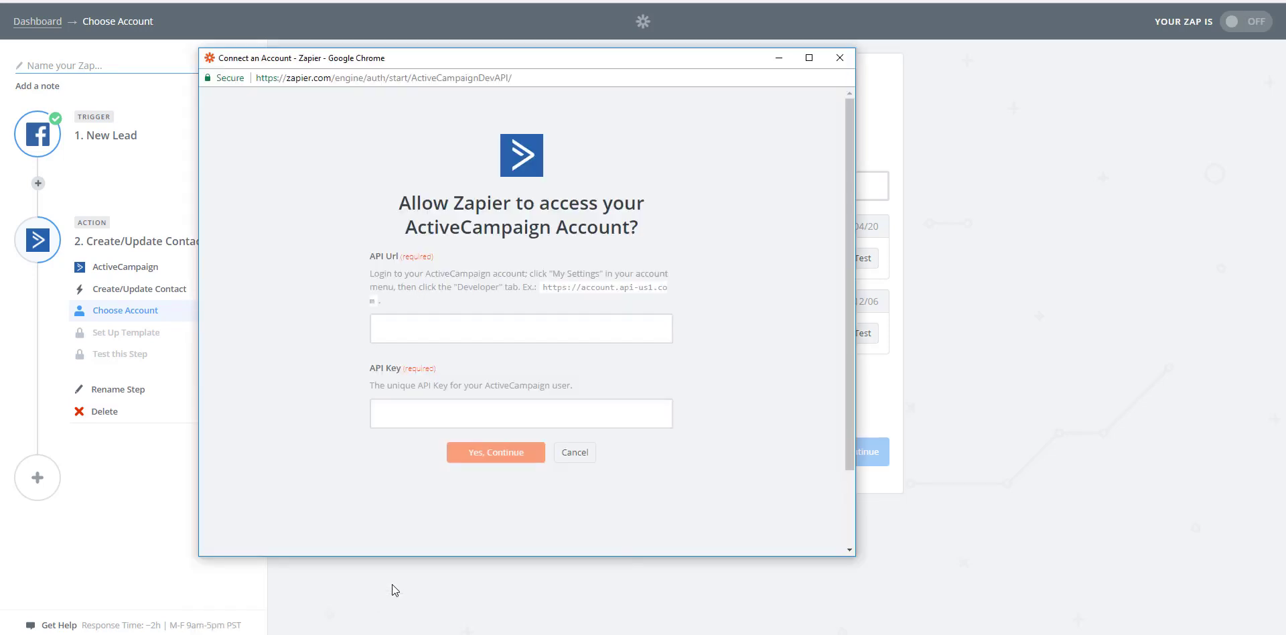
{"action": "right_click", "coordinate": [458, 325]}
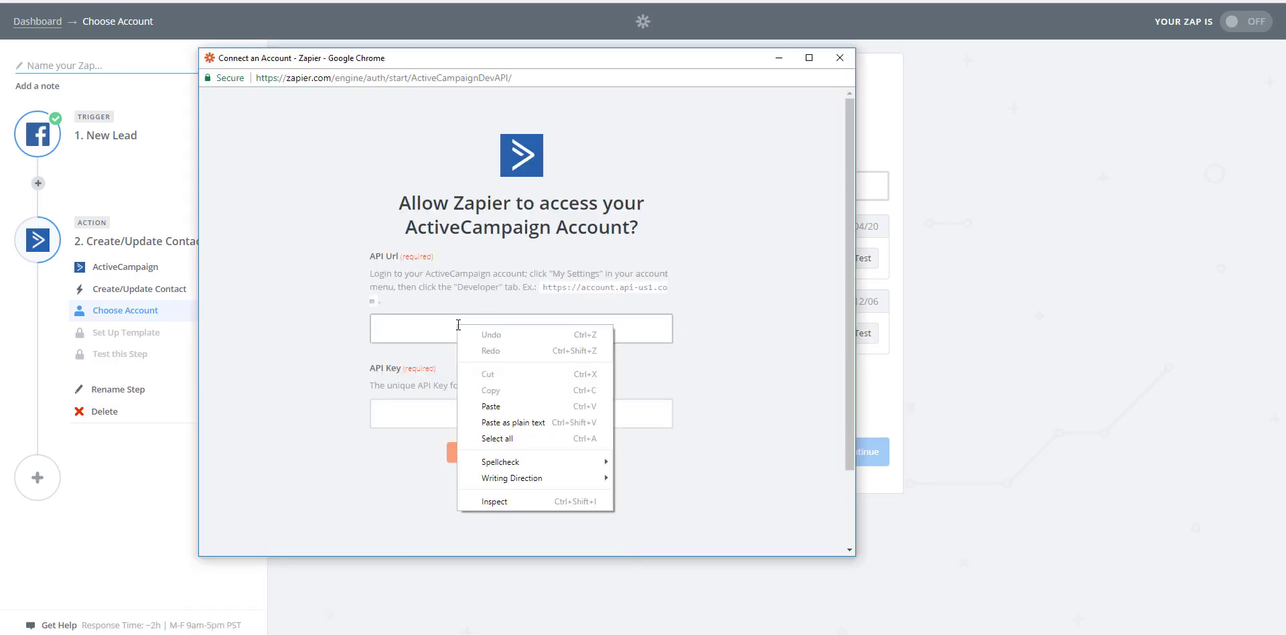
{"action": "left_click", "coordinate": [499, 407]}
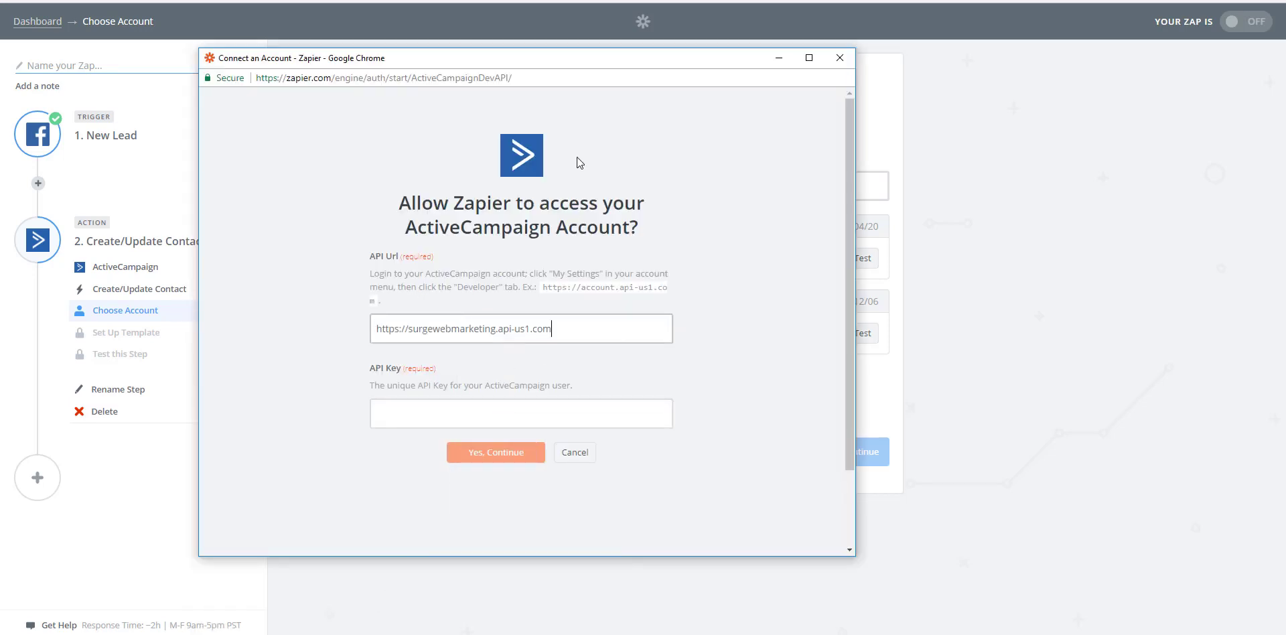
Step: Copy the API key from ActiveCampaign's developer settings into Zapier's API Key field and authorize the account connection
{"action": "left_click", "coordinate": [402, 1]}
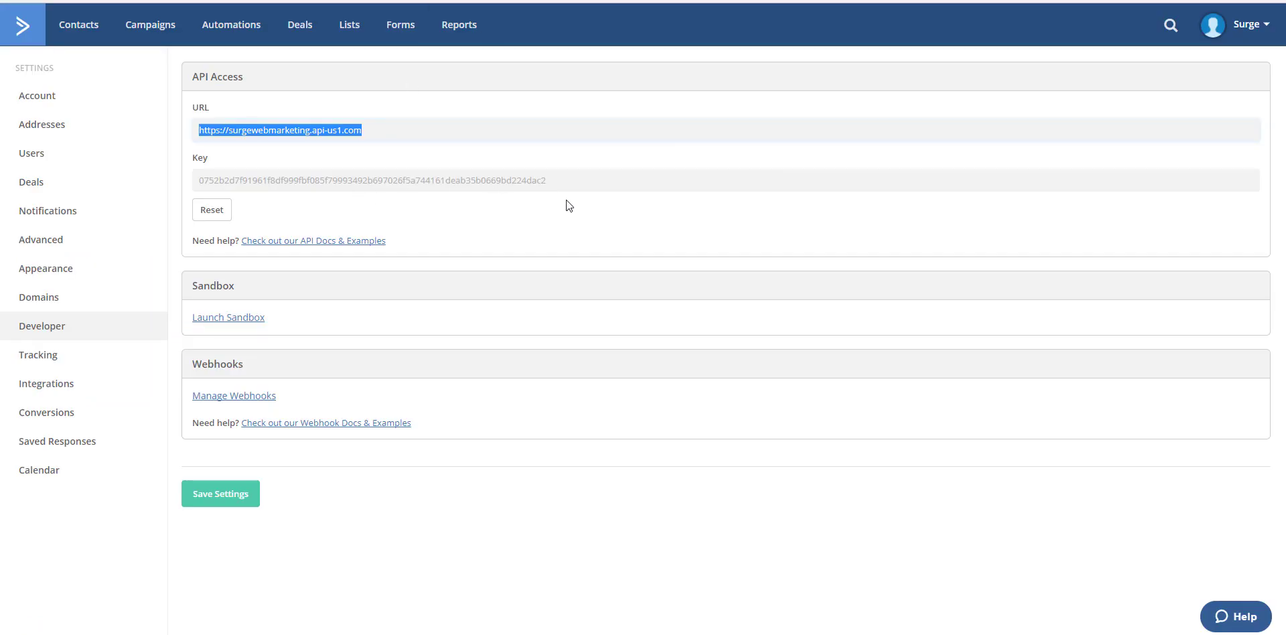
{"action": "left_click_drag", "start_coordinate": [546, 180], "coordinate": [206, 182]}
{"action": "right_click", "coordinate": [244, 186]}
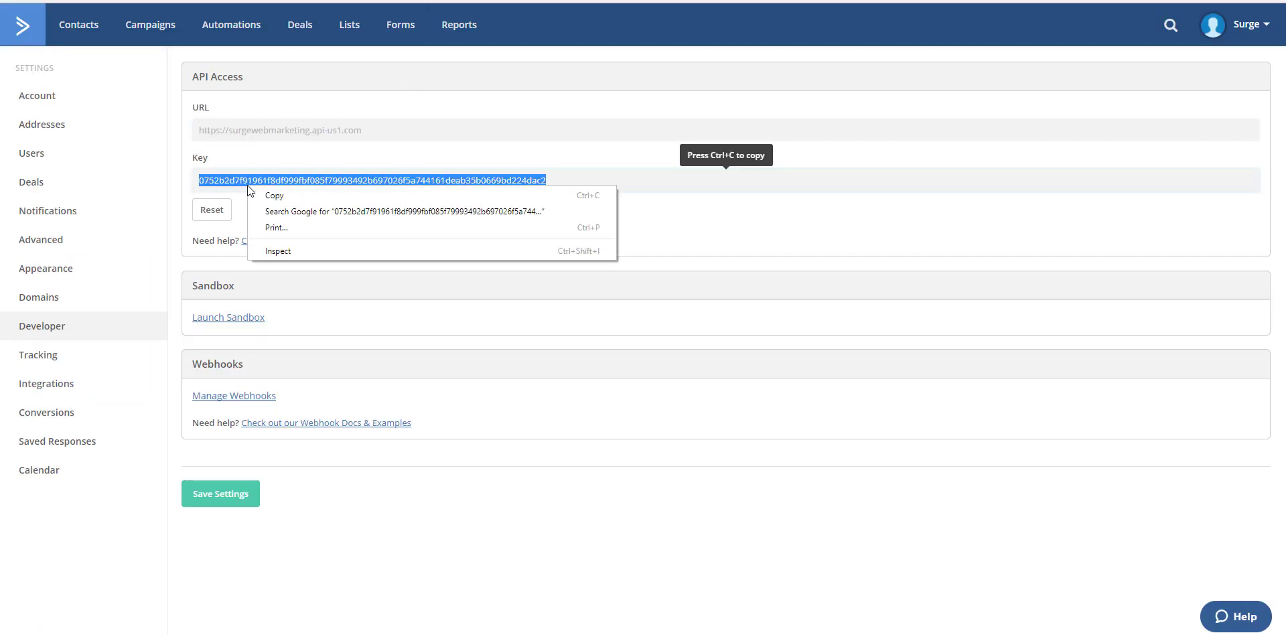
{"action": "left_click", "coordinate": [271, 198]}
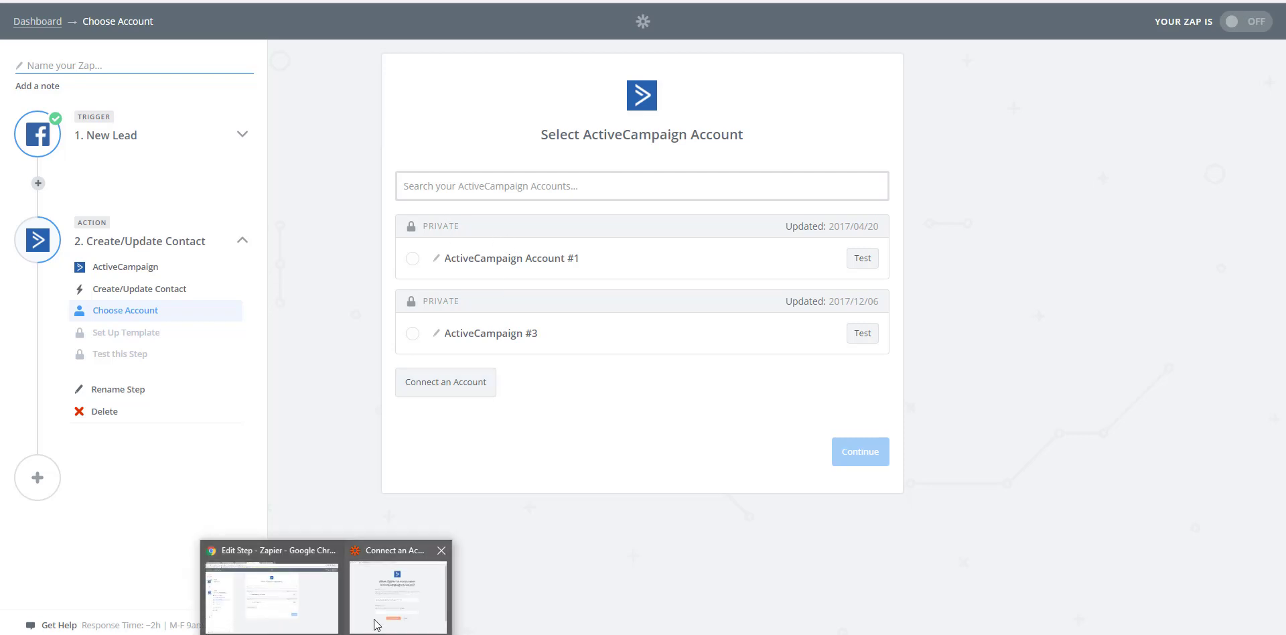
{"action": "left_click", "coordinate": [385, 613]}
{"action": "left_click", "coordinate": [442, 420]}
{"action": "right_click", "coordinate": [443, 420]}
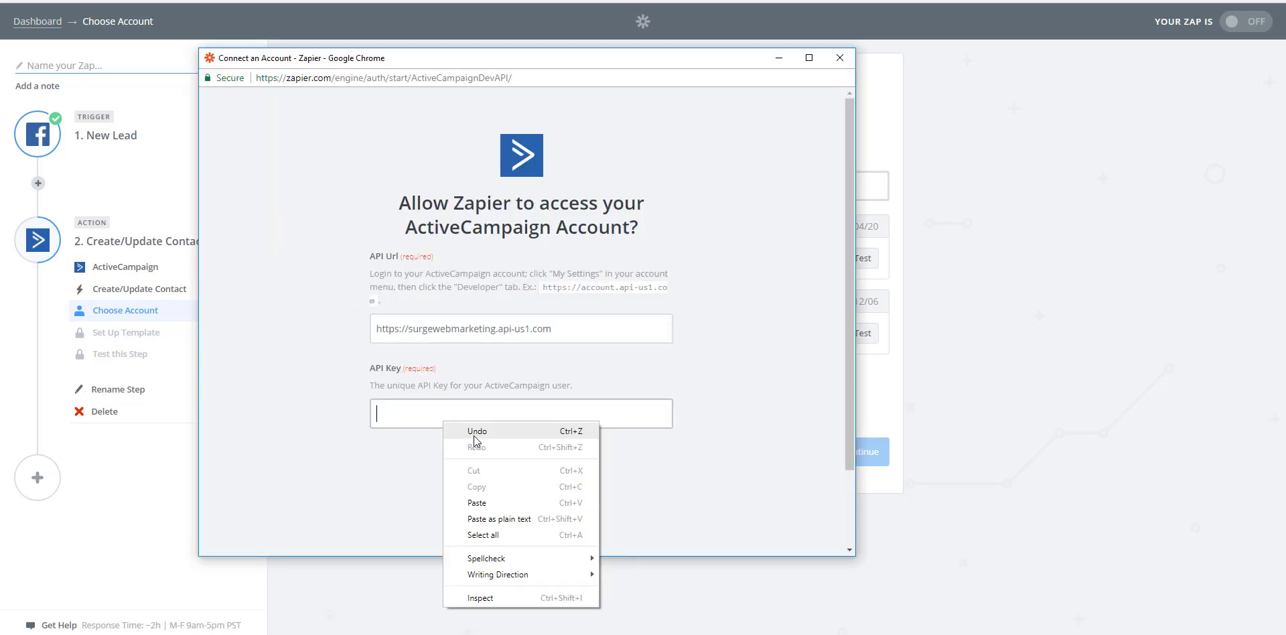
{"action": "left_click", "coordinate": [484, 503]}
{"action": "left_click", "coordinate": [488, 470]}
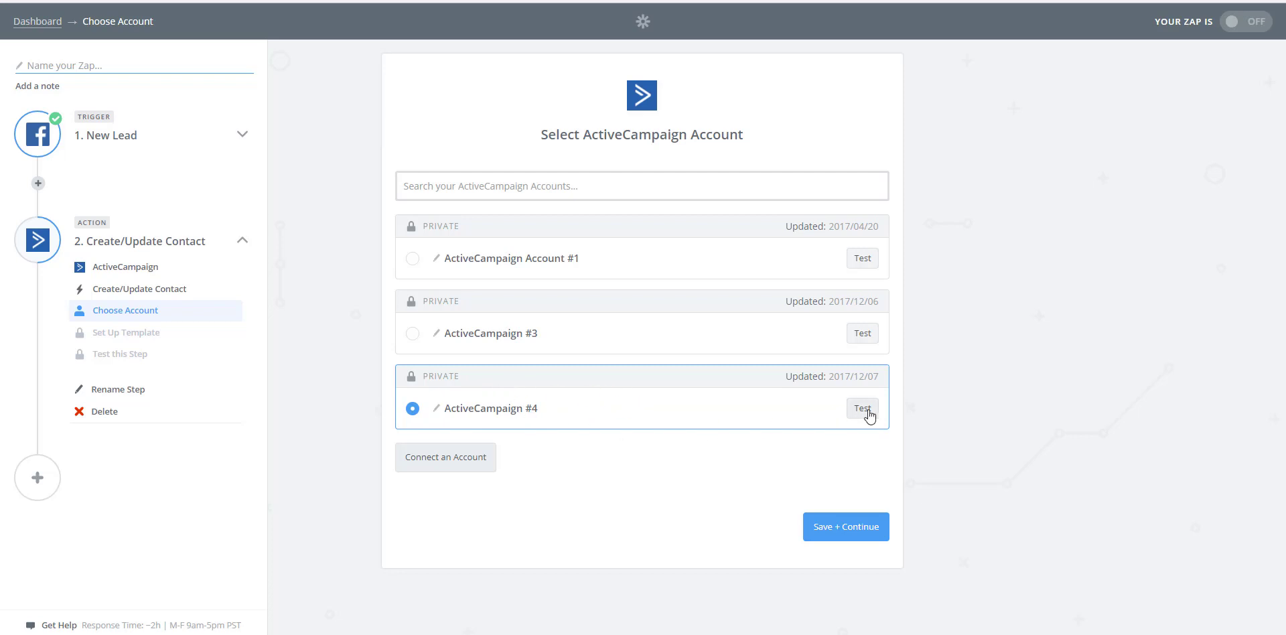
Step: Save ActiveCampaign #4 as the action's account and set the contact's list to Milwaukee Chiropractor Test
{"action": "left_click", "coordinate": [836, 529]}
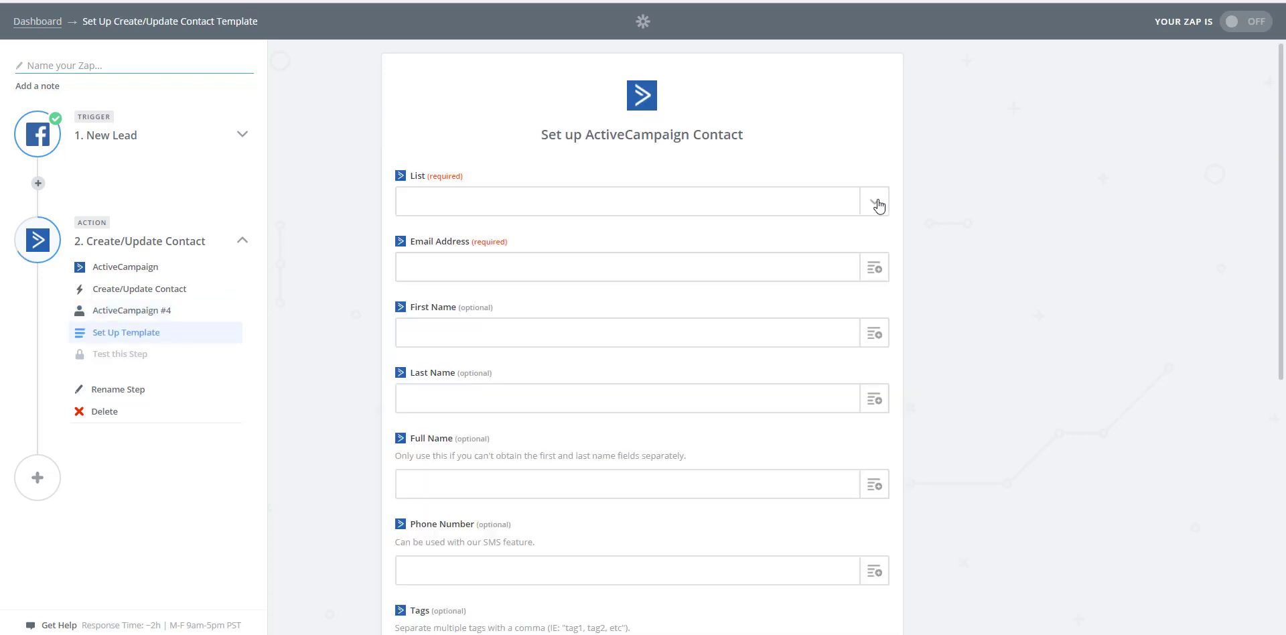
{"action": "left_click", "coordinate": [878, 205]}
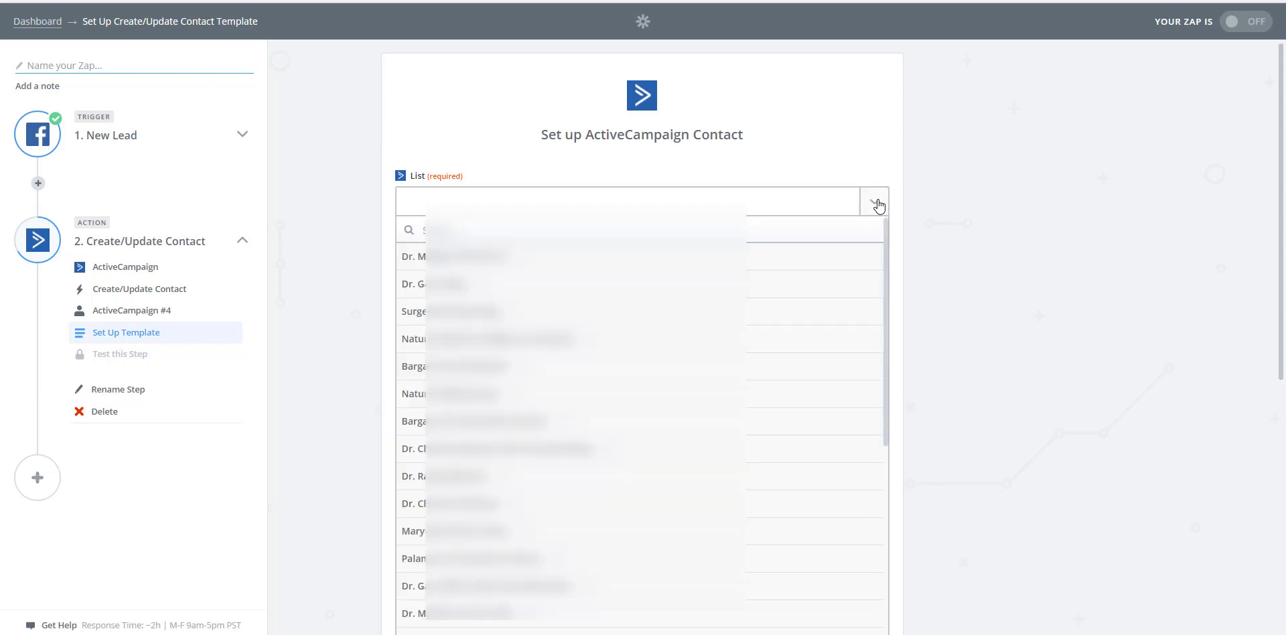
{"action": "scroll", "coordinate": [712, 319], "scroll_direction": "down", "scroll_amount": 5}
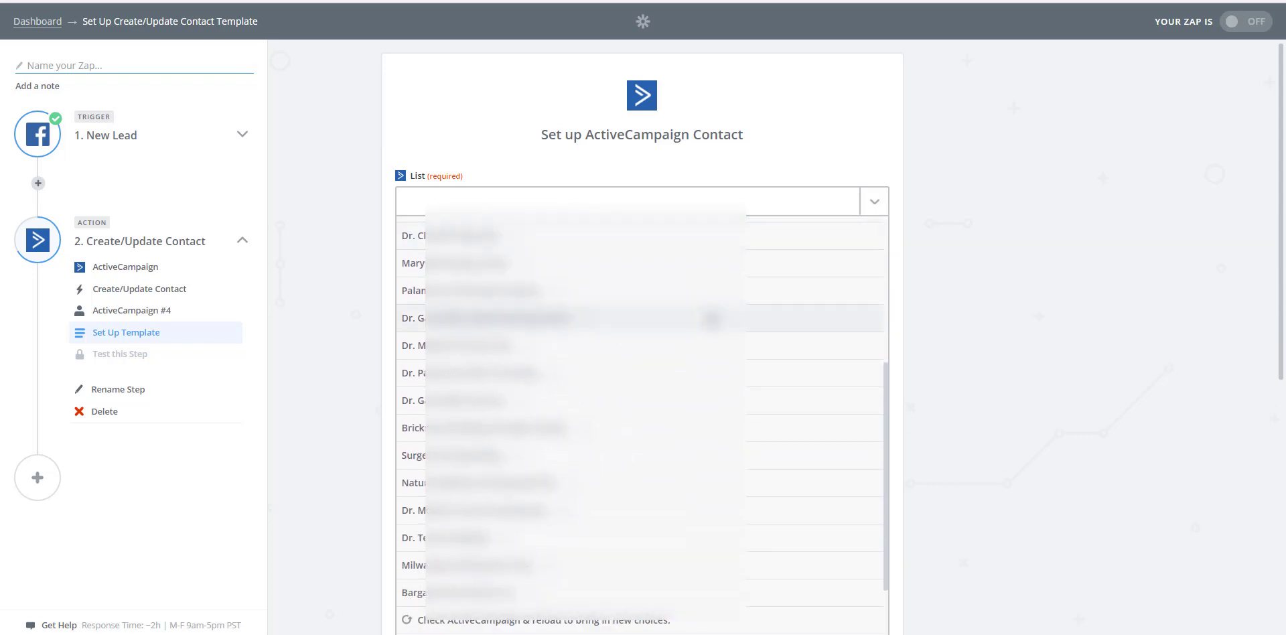
{"action": "scroll", "coordinate": [712, 319], "scroll_direction": "down", "scroll_amount": 2}
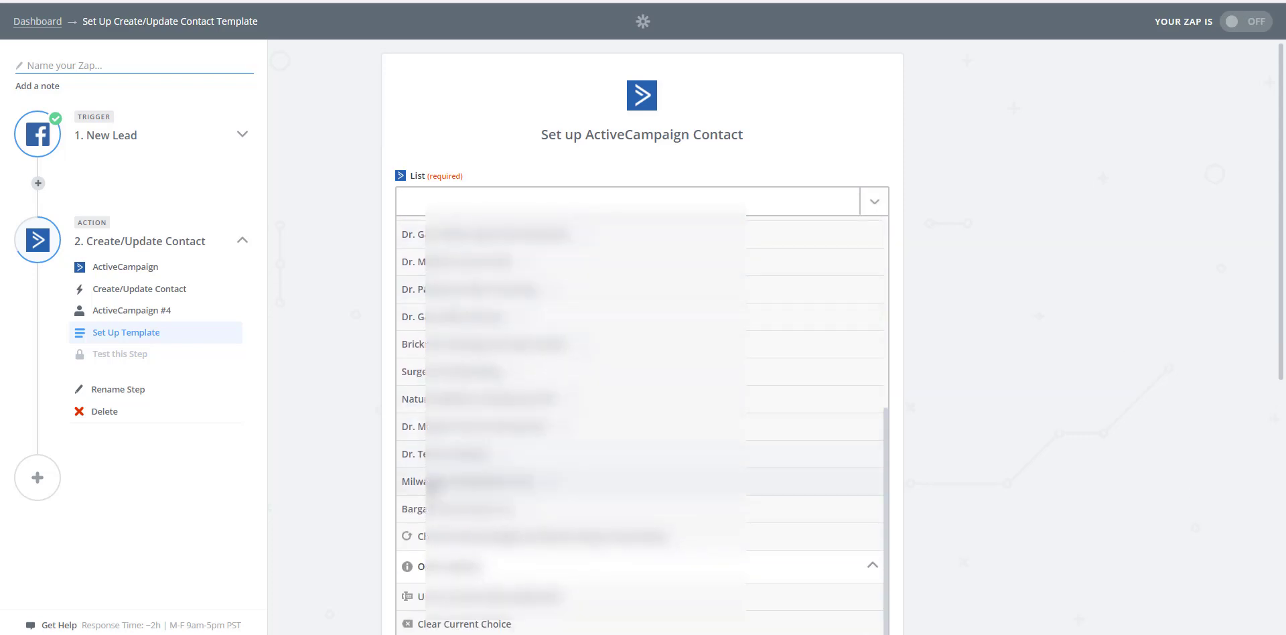
{"action": "left_click", "coordinate": [434, 482]}
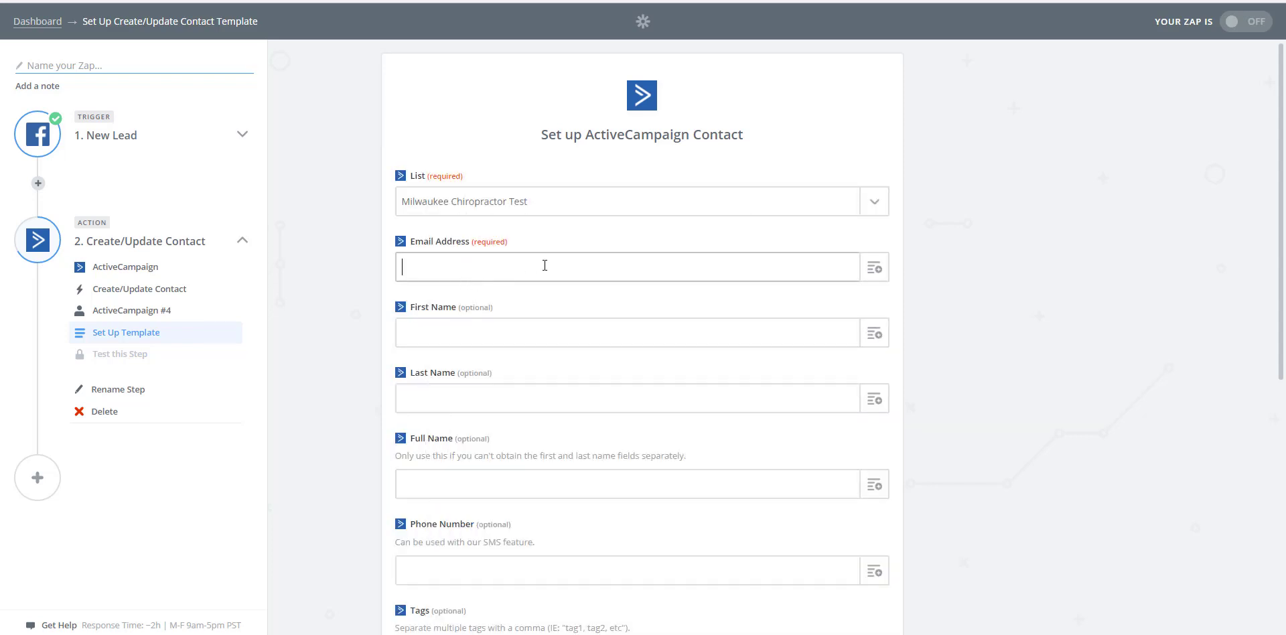
Step: Map the Facebook lead's Email, Full Name and Phone Number to the matching ActiveCampaign contact fields and save the template
{"action": "left_click", "coordinate": [874, 275]}
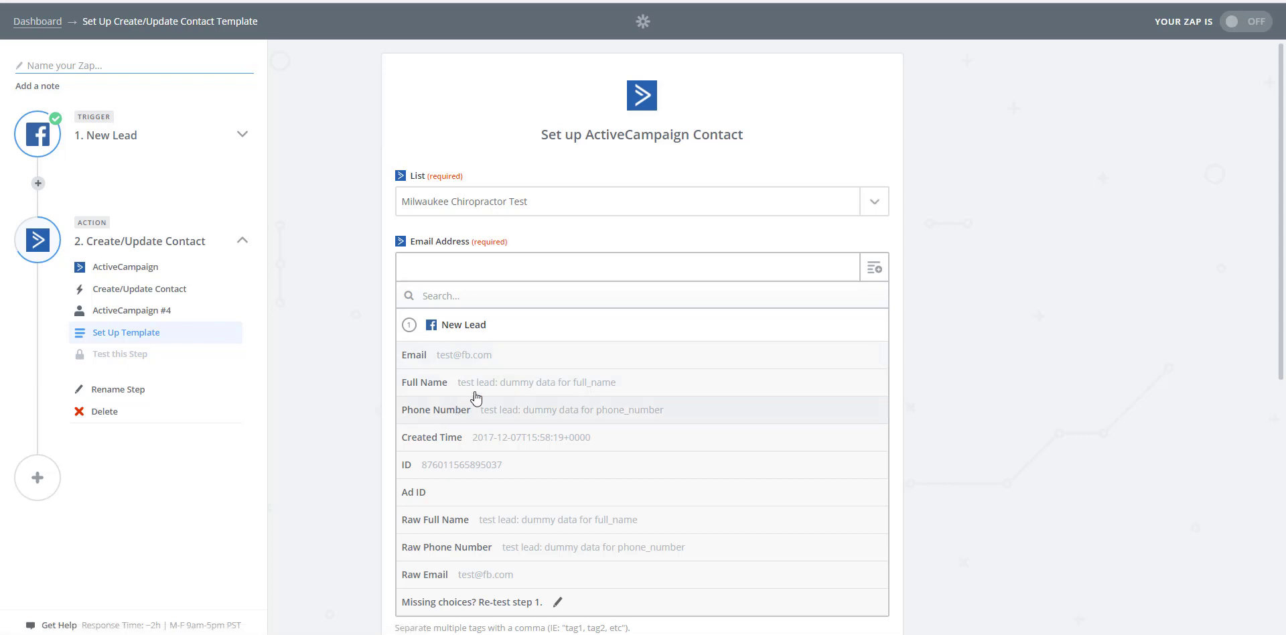
{"action": "left_click", "coordinate": [459, 357]}
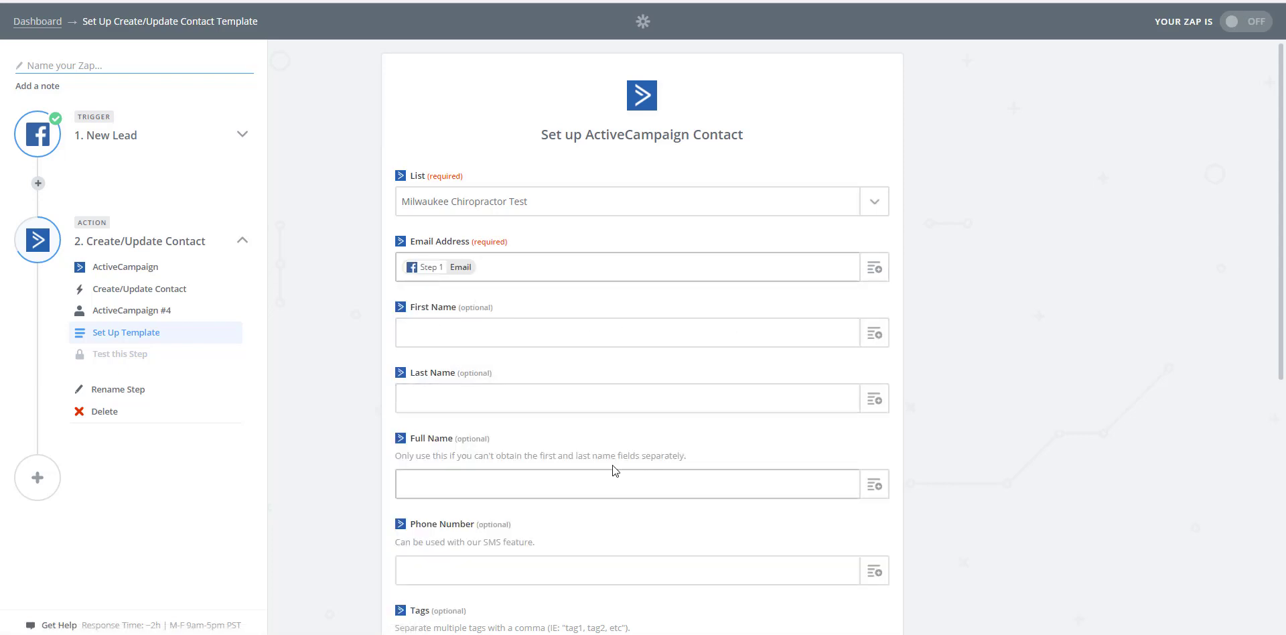
{"action": "left_click", "coordinate": [874, 484]}
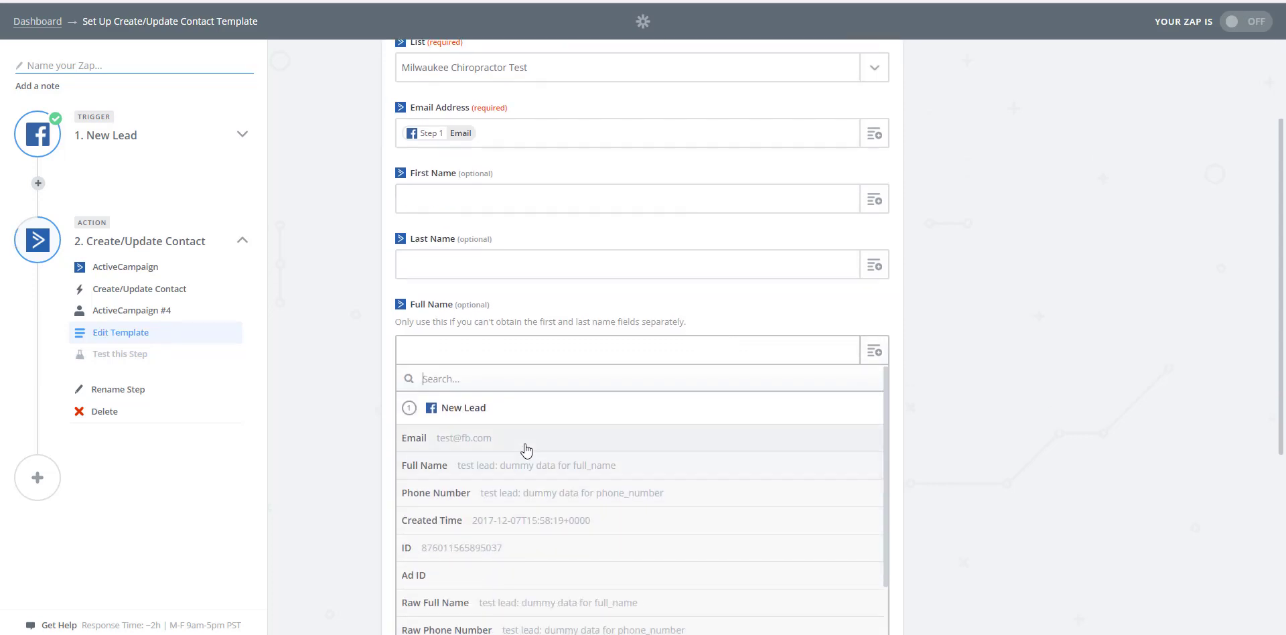
{"action": "left_click", "coordinate": [479, 469]}
{"action": "scroll", "coordinate": [641, 406], "scroll_direction": "down", "scroll_amount": 1}
{"action": "left_click", "coordinate": [876, 372]}
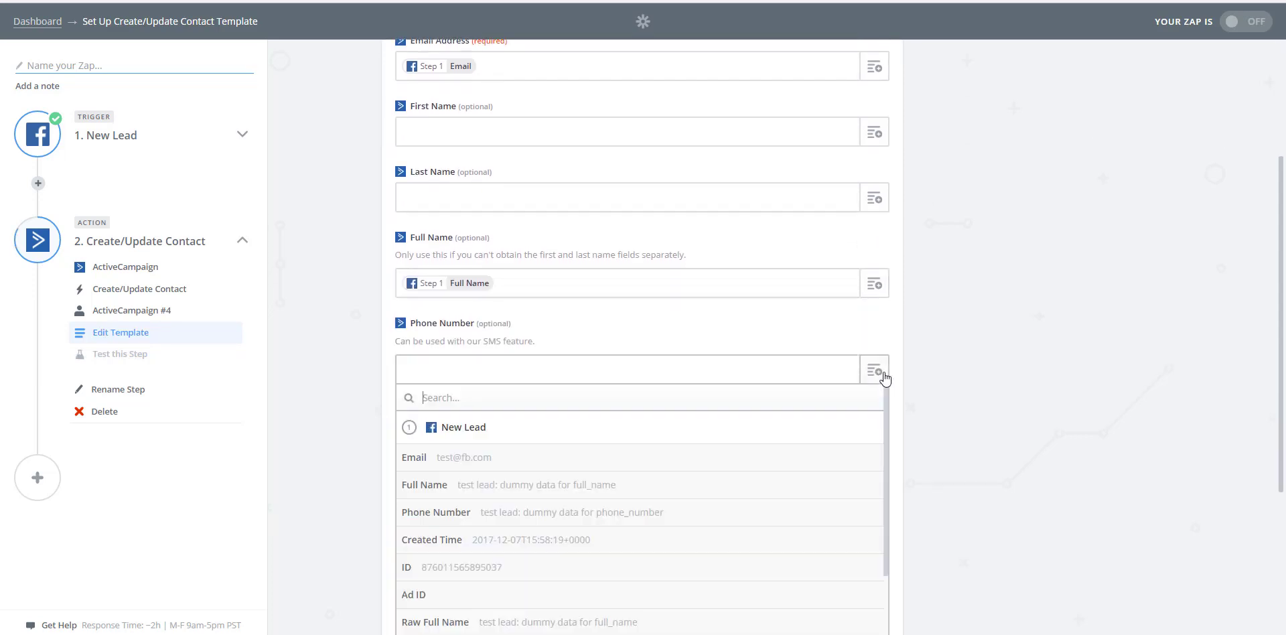
{"action": "left_click", "coordinate": [463, 512]}
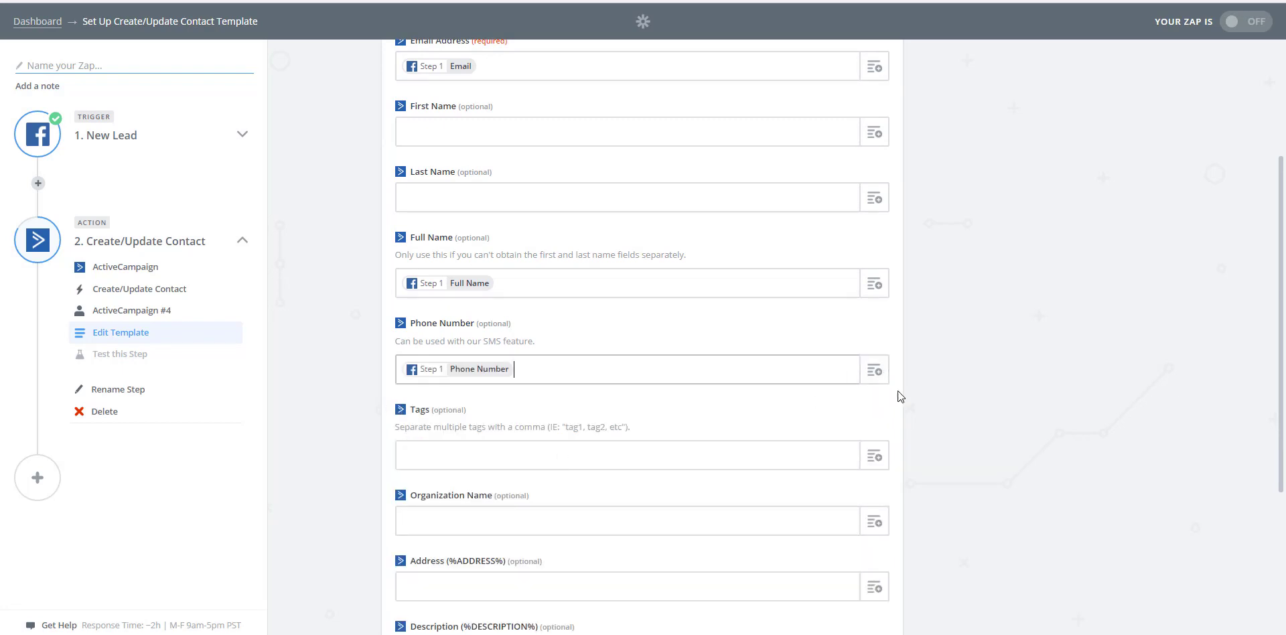
{"action": "scroll", "coordinate": [898, 396], "scroll_direction": "down", "scroll_amount": 4}
{"action": "left_click", "coordinate": [856, 555]}
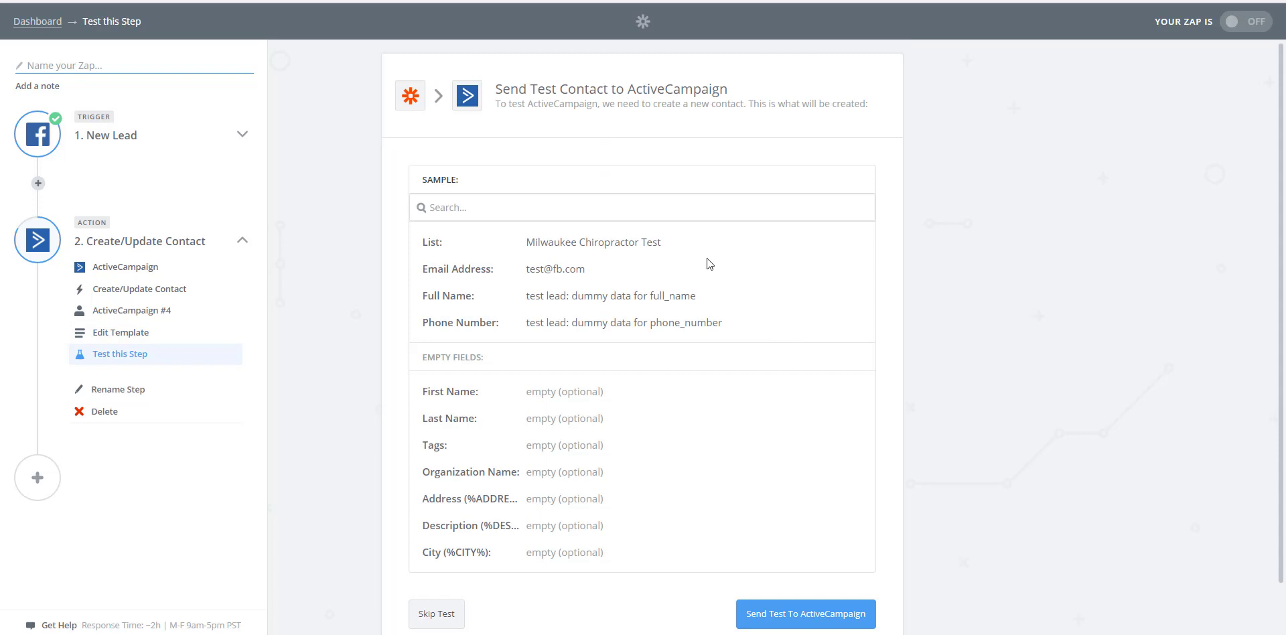
Step: Send the sample test contact to ActiveCampaign and finish the Zap's step setup
{"action": "scroll", "coordinate": [646, 281], "scroll_direction": "down", "scroll_amount": 1}
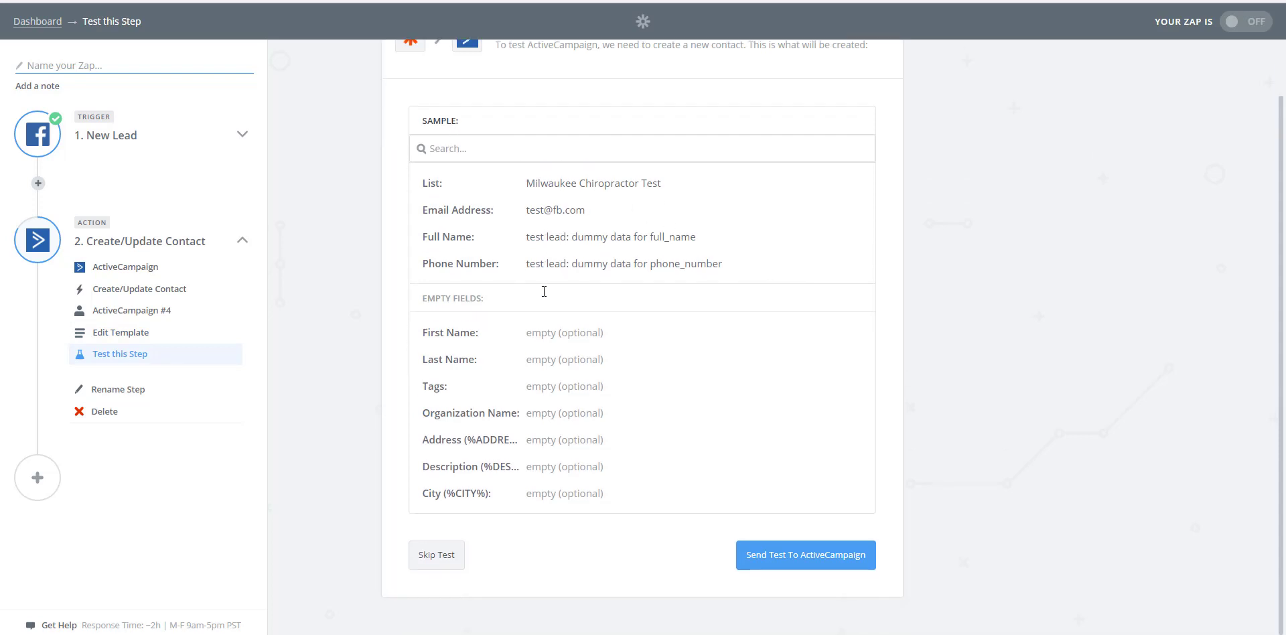
{"action": "left_click", "coordinate": [804, 567]}
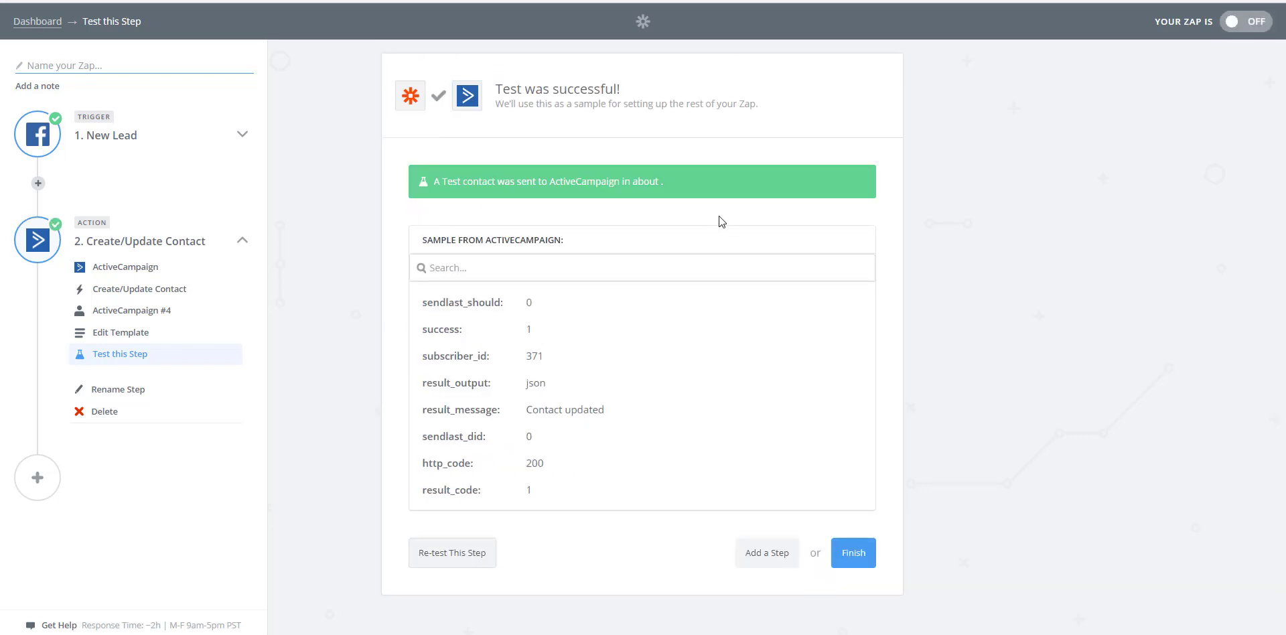
{"action": "left_click", "coordinate": [852, 560]}
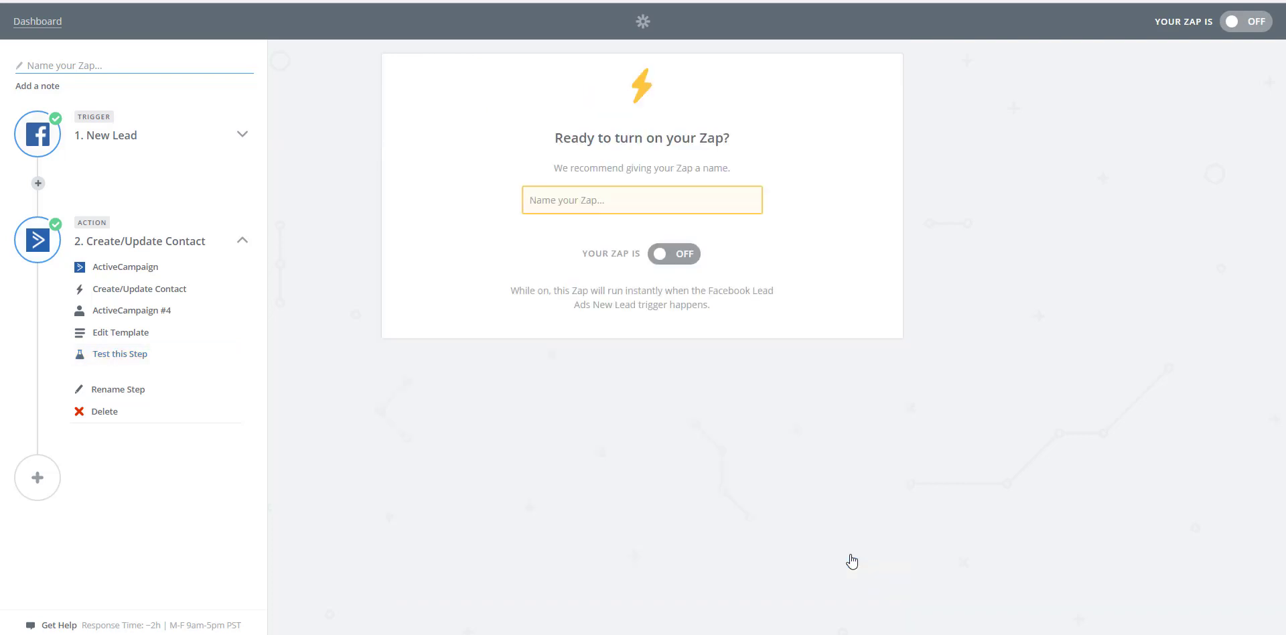
Step: Name the Zap "Surge Chiropractic Test" and turn it on
{"action": "left_click", "coordinate": [598, 198]}
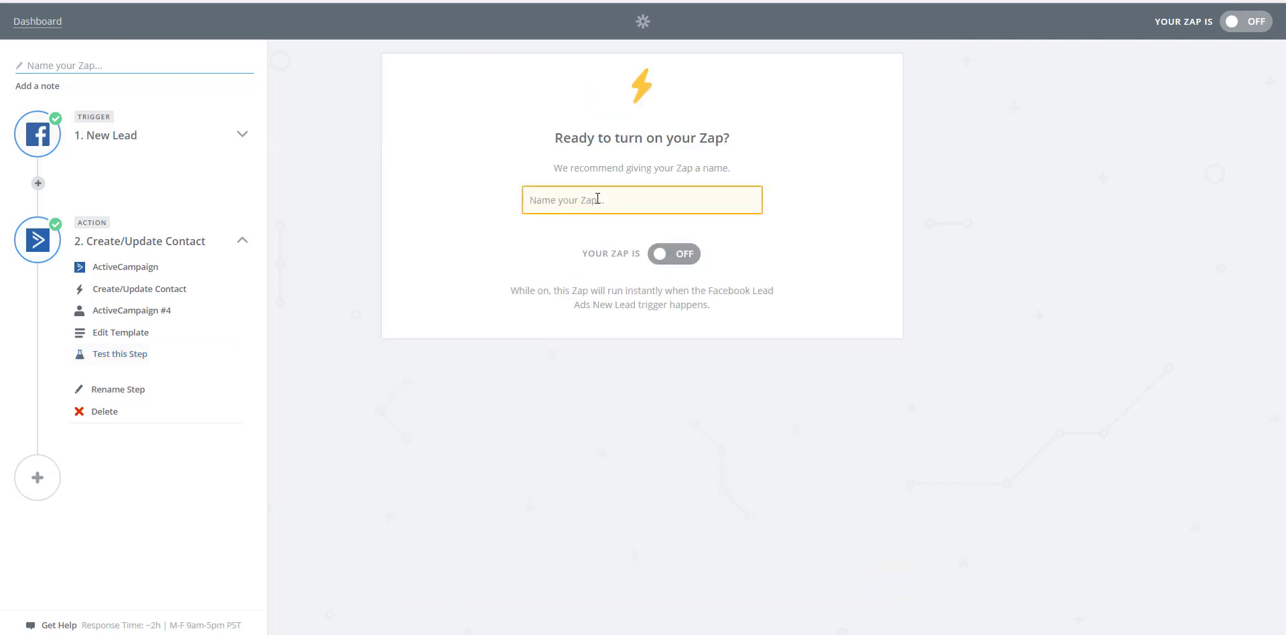
{"action": "type", "text": "Activ"}
{"action": "key", "text": "BackSpace"}
{"action": "key", "text": "BackSpace"}
{"action": "key", "text": "BackSpace"}
{"action": "key", "text": "BackSpace"}
{"action": "key", "text": "BackSpace"}
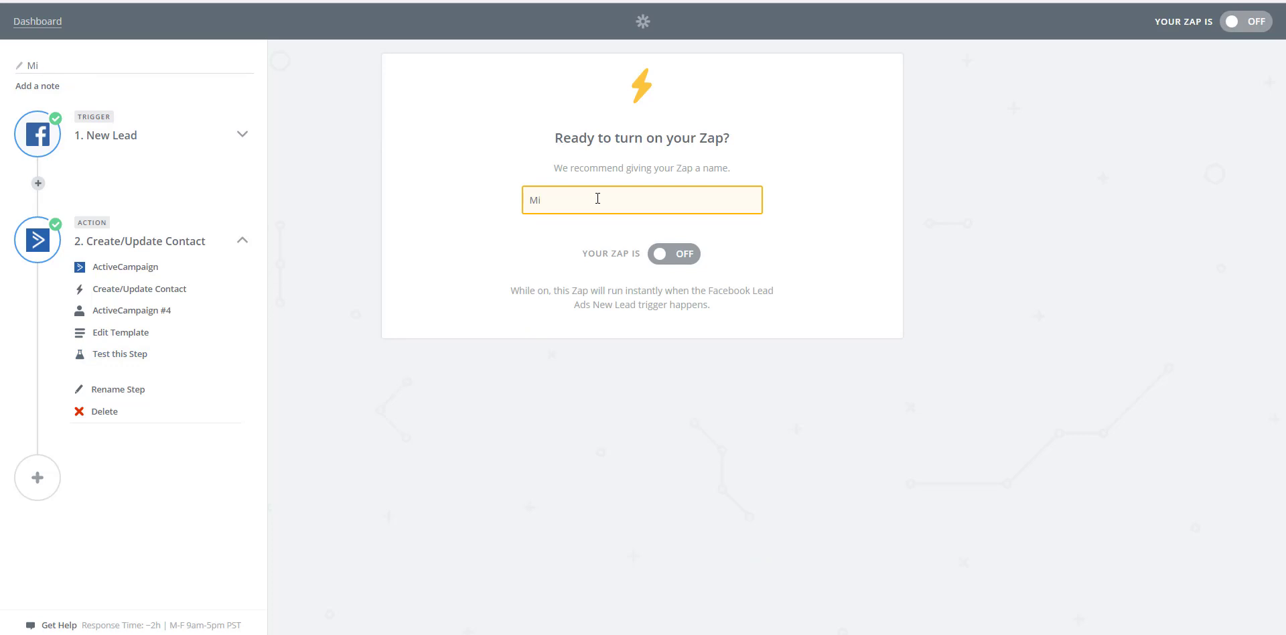
{"action": "type", "text": "Surge Chiropractic Test"}
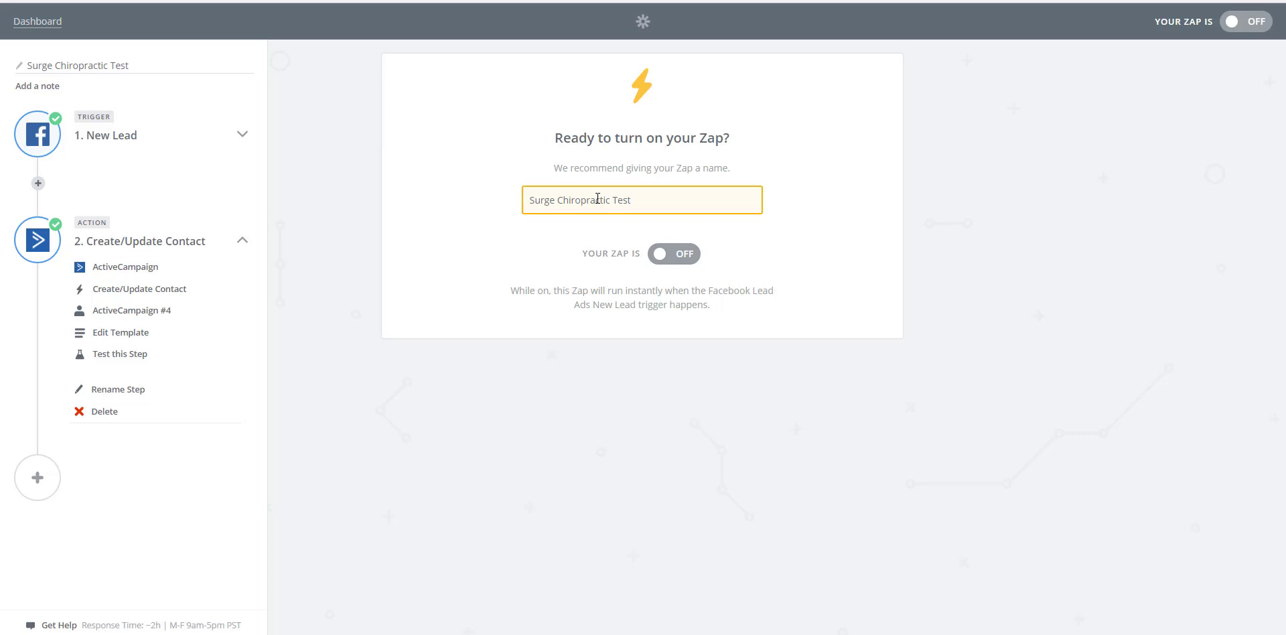
{"action": "left_click", "coordinate": [683, 259]}
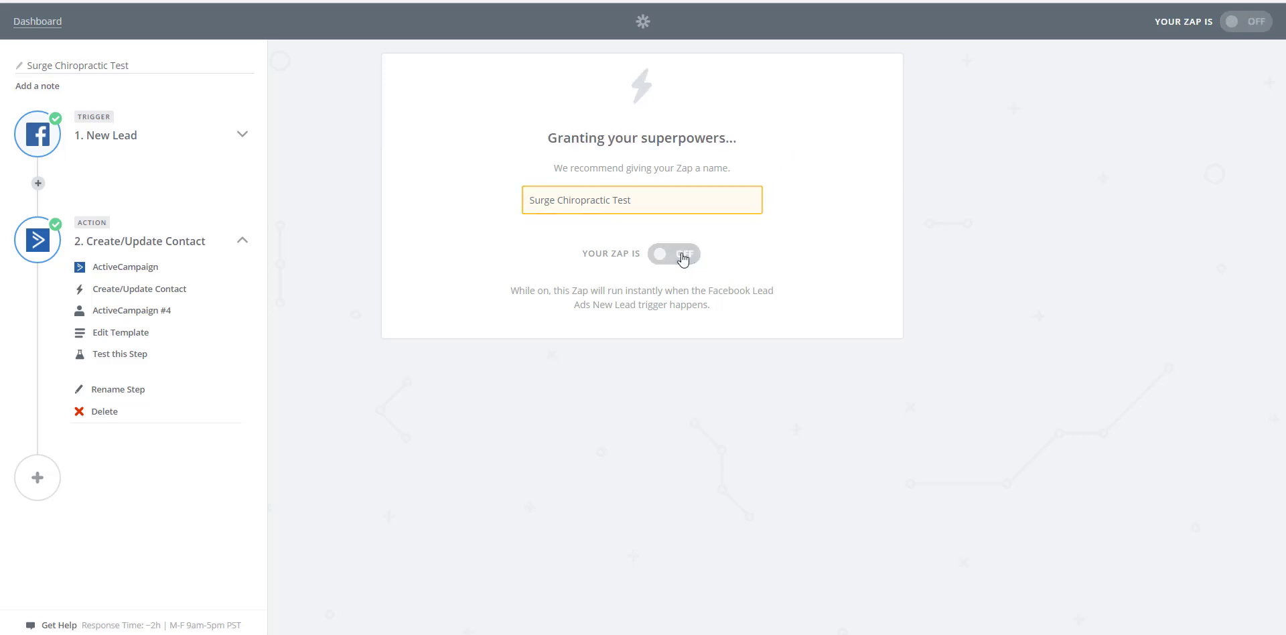